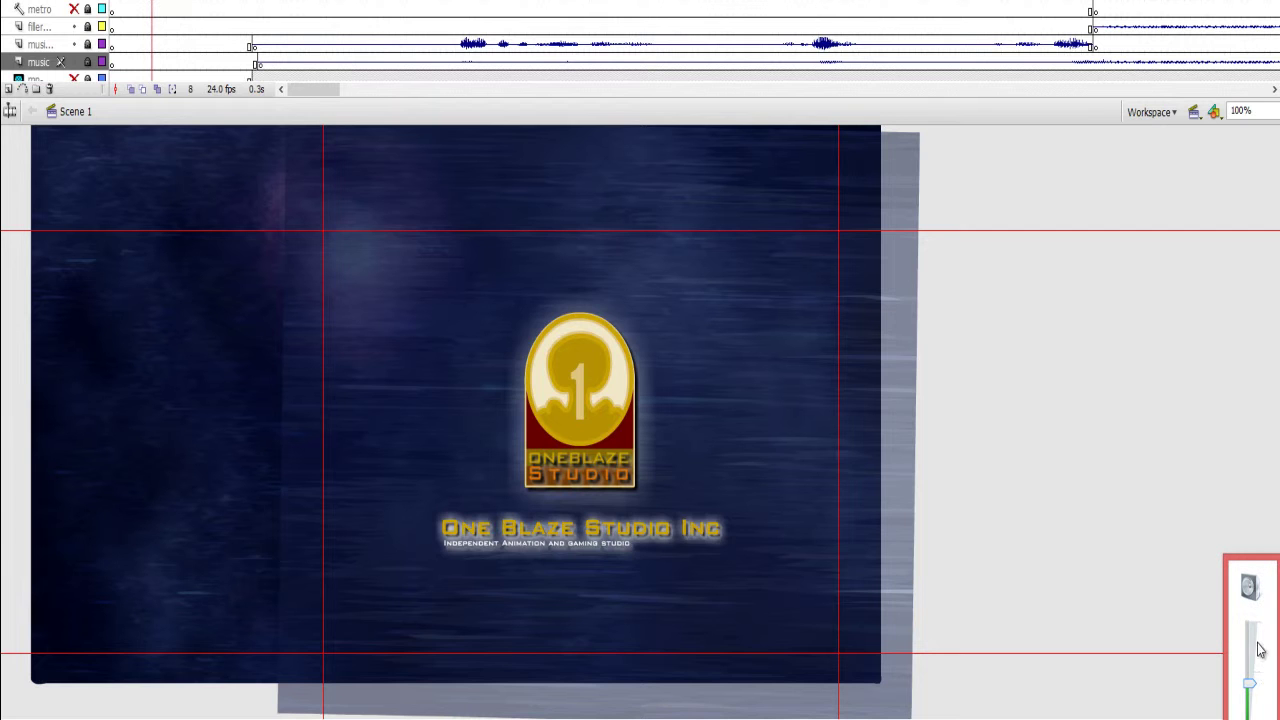
# Lower the playback volume while the intro plays from the One Blaze Studio logo to frame 163
pyautogui.moveTo(1250, 650); pyautogui.dragTo(1248, 690)
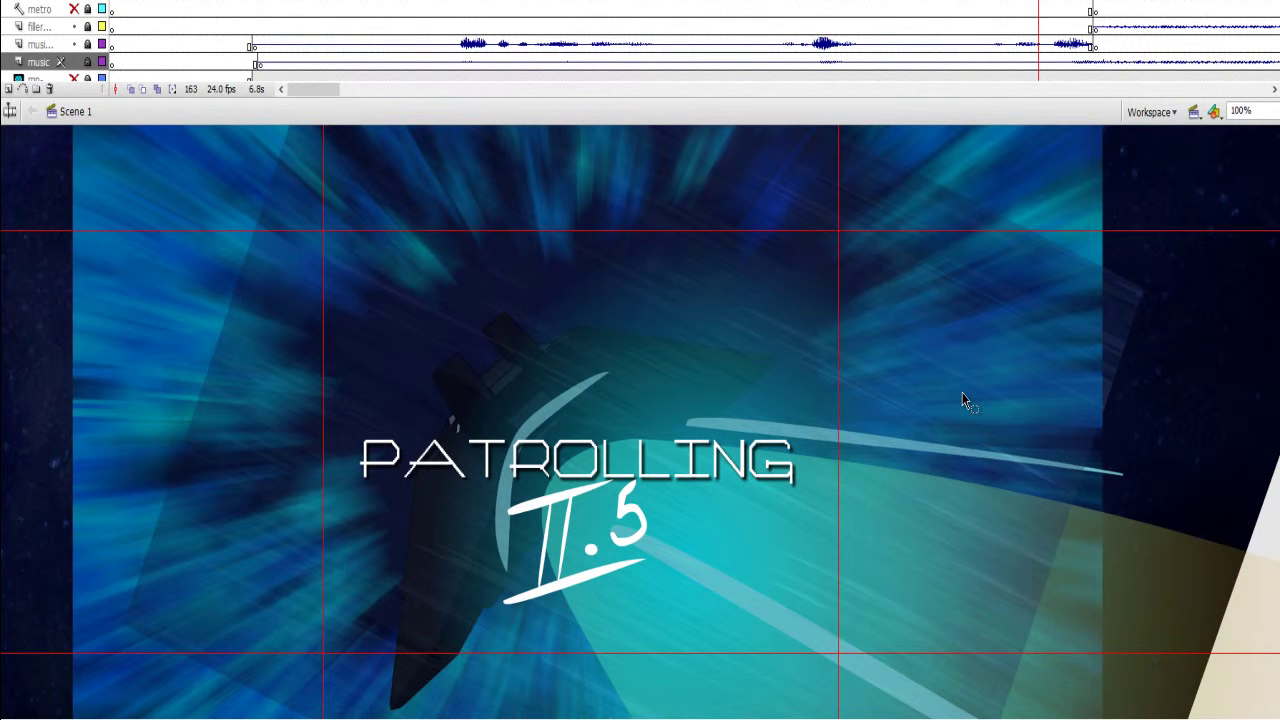
# Hide the filler layer, both music layers and the layer beneath music
pyautogui.click(73, 44)
pyautogui.click(72, 78)
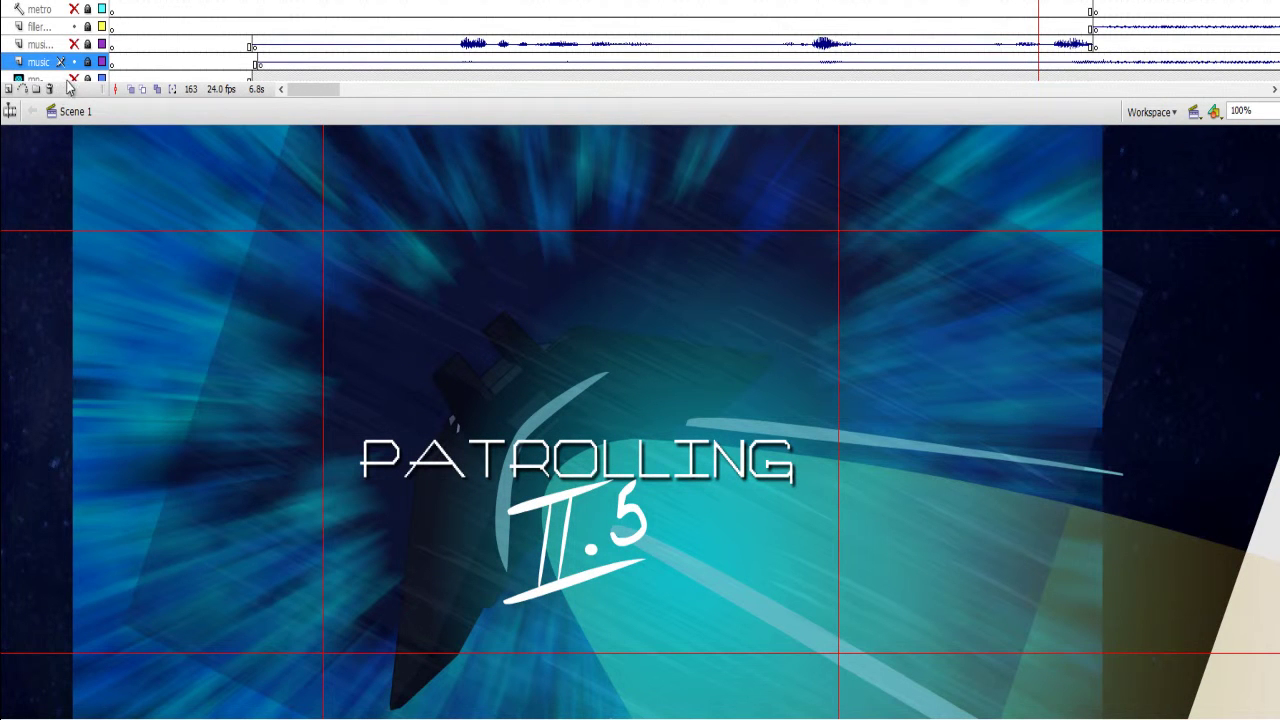
pyautogui.click(73, 62)
pyautogui.click(74, 27)
# Play the animation, check the volume level and fit the whole stage in view
pyautogui.press('Return')
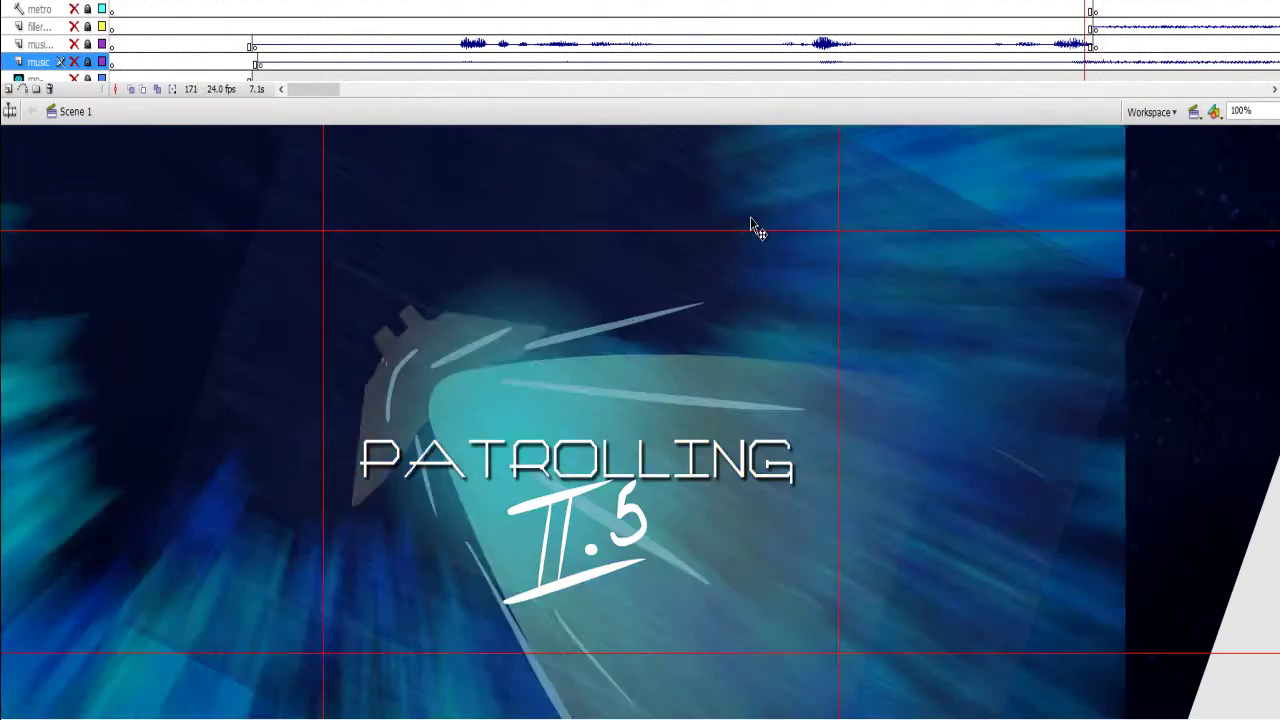
pyautogui.press(',')
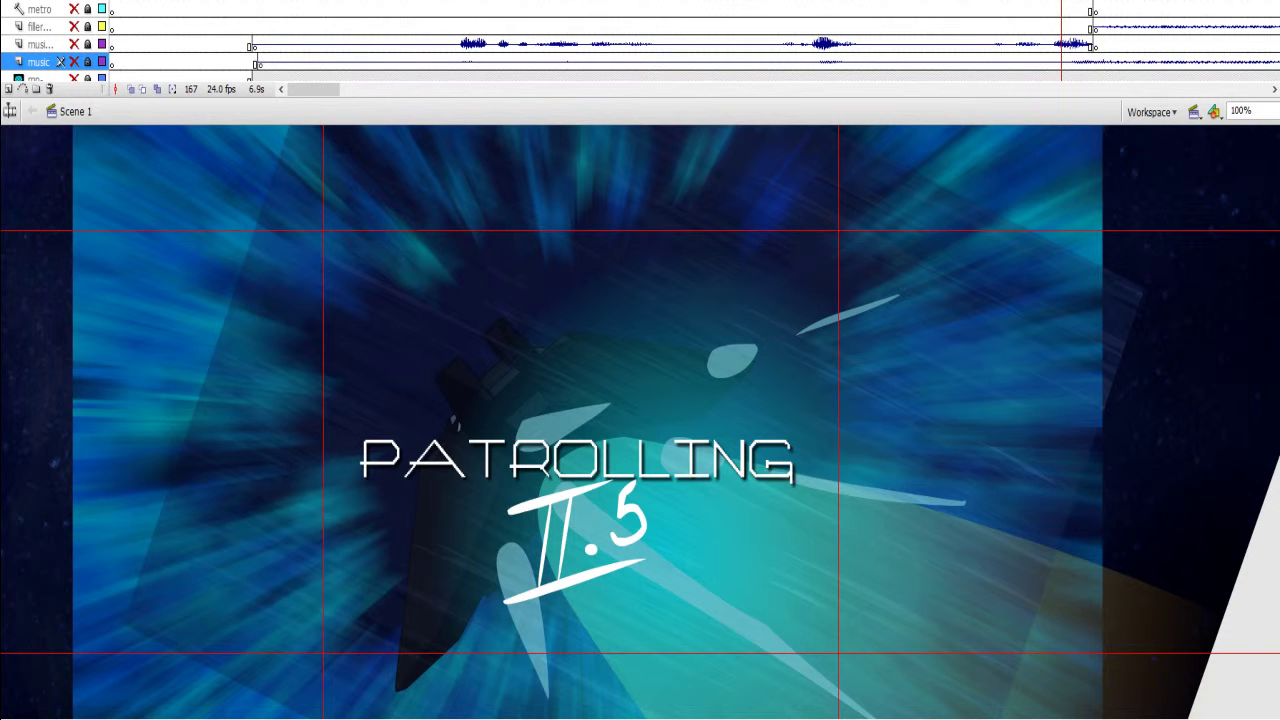
pyautogui.click(1255, 716)
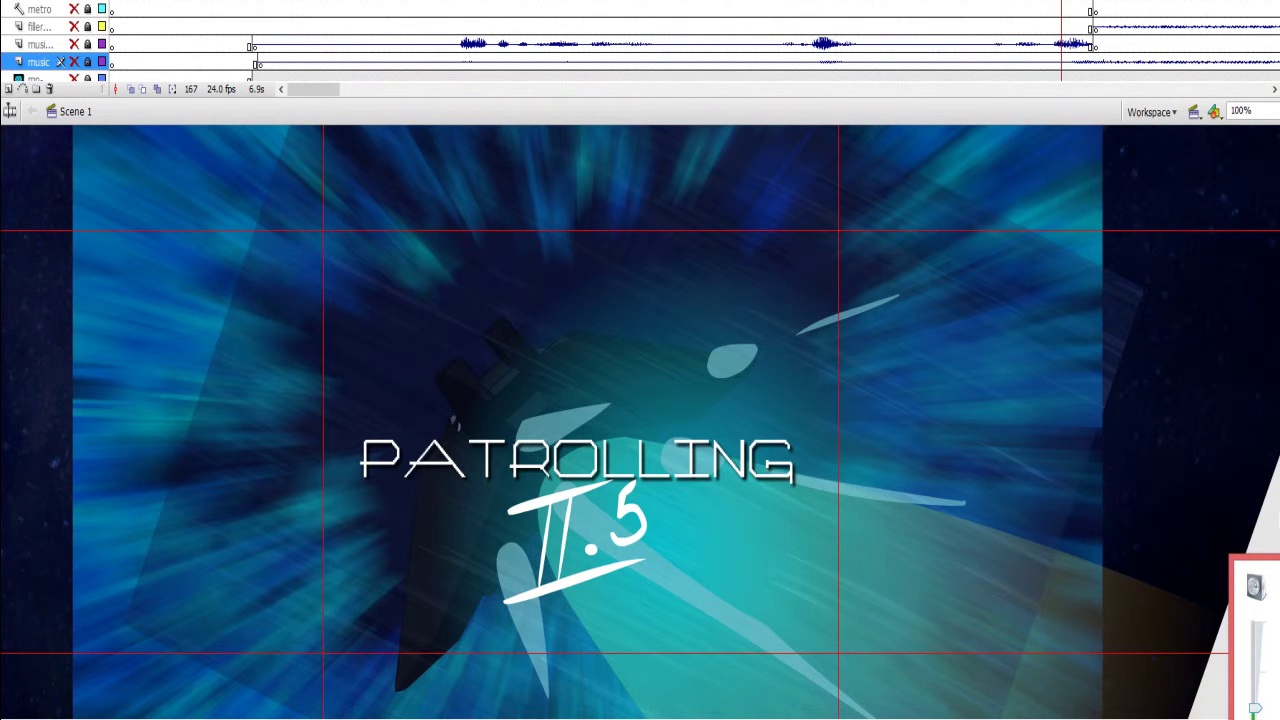
pyautogui.scroll(-5, 640, 420)
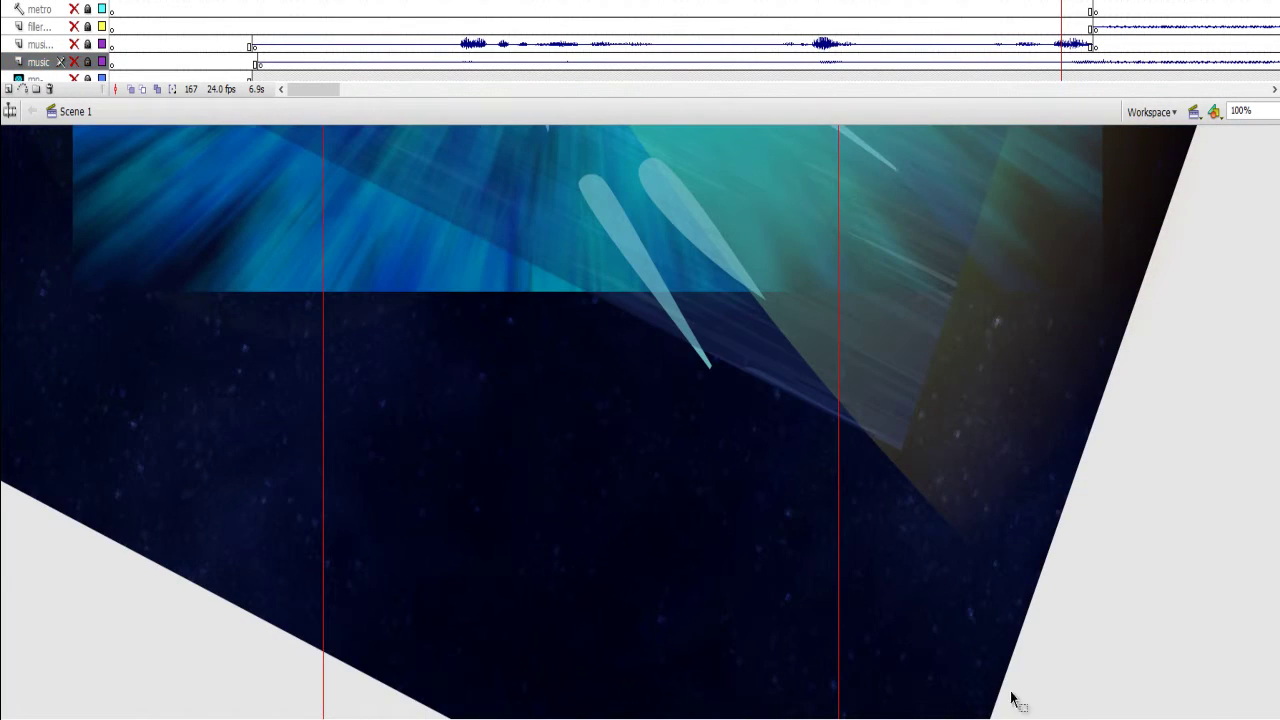
pyautogui.hotkey('ctrl', '2')
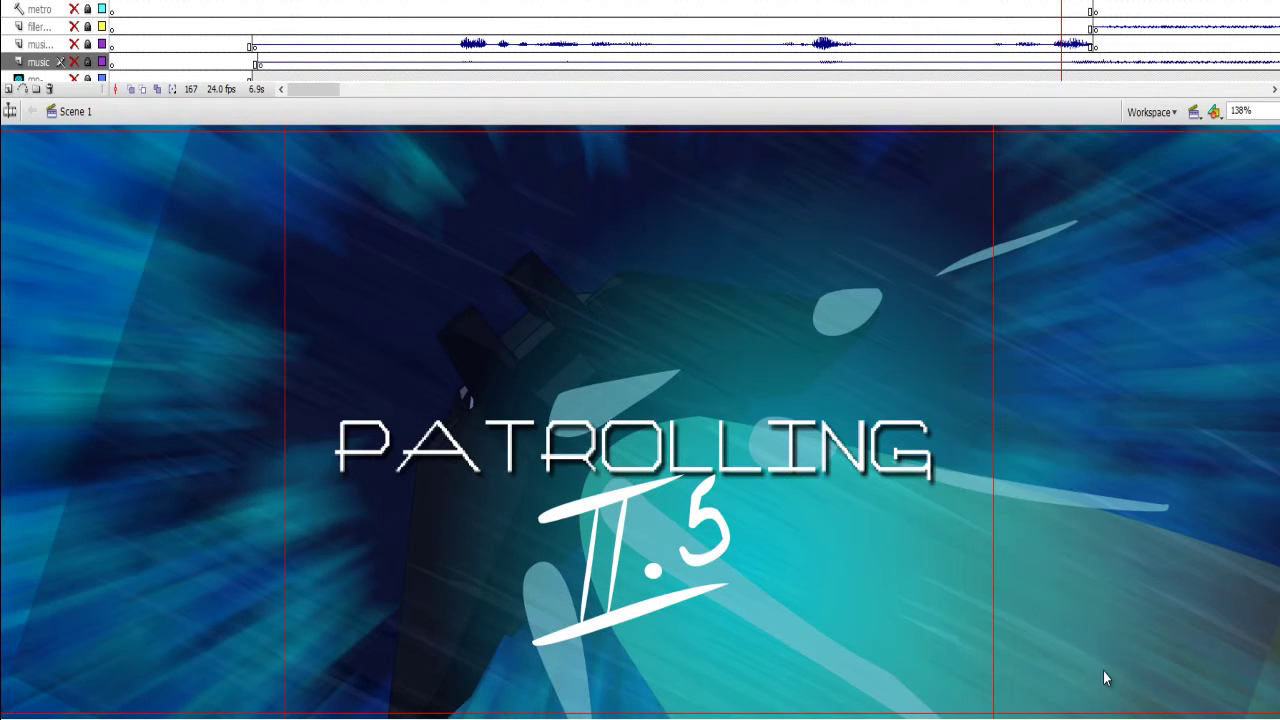
pyautogui.press(',')
pyautogui.press(',')
pyautogui.press(',')
# Step through the title, ship and music-credit frames, then play on to frame 378
pyautogui.press('.')
pyautogui.press('.')
pyautogui.press('.')
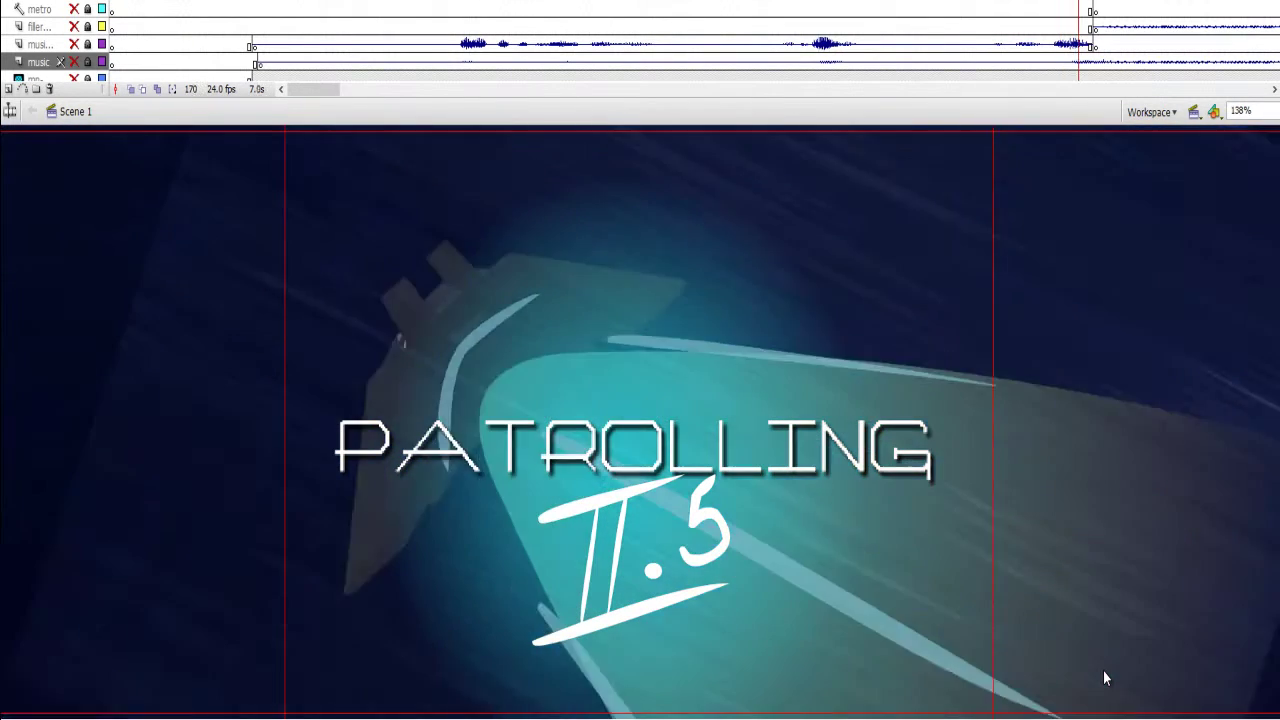
pyautogui.press('.')
pyautogui.press(',')
pyautogui.press('.')
pyautogui.press('.')
pyautogui.press('.')
pyautogui.press('.')
pyautogui.press('.')
pyautogui.press('.')
pyautogui.press('.')
pyautogui.press('.')
pyautogui.press('.')
pyautogui.press('.')
pyautogui.press('.')
pyautogui.press('.')
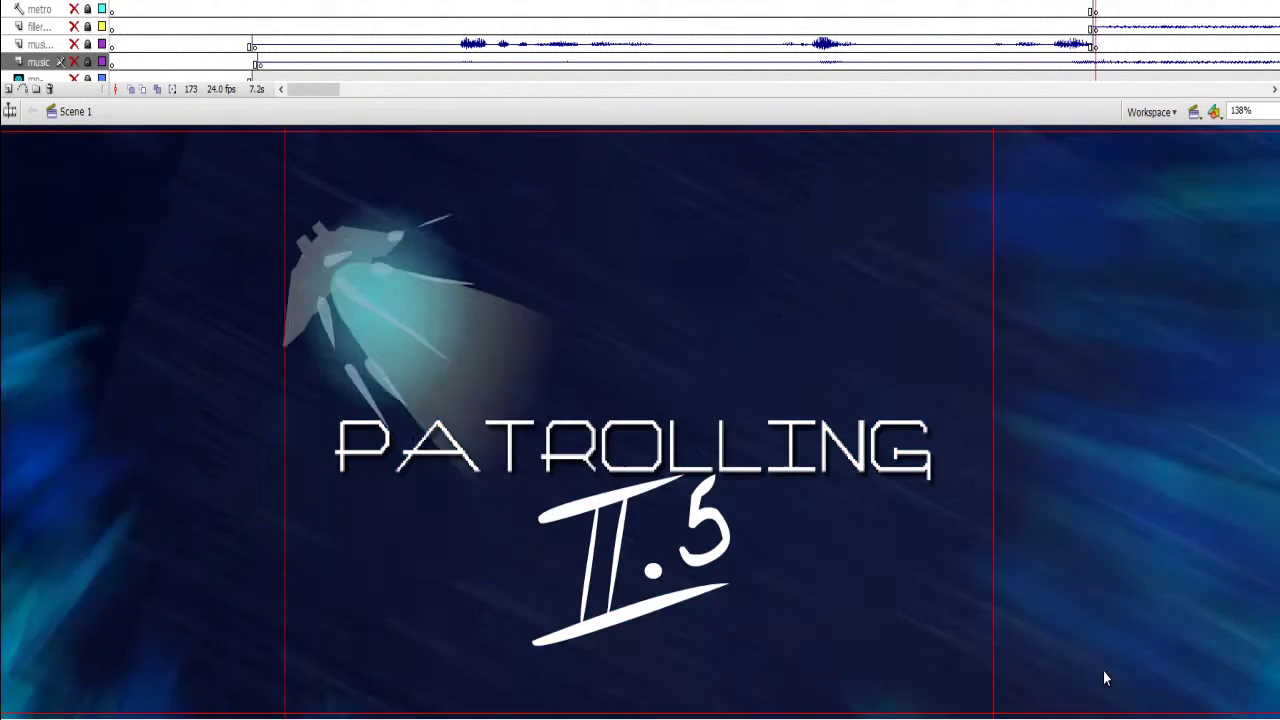
pyautogui.press('.')
pyautogui.press('.')
pyautogui.press('.')
pyautogui.press('.')
pyautogui.press('.')
pyautogui.press('.')
pyautogui.press('.')
pyautogui.press('.')
pyautogui.press('.')
pyautogui.press('.')
pyautogui.press('.')
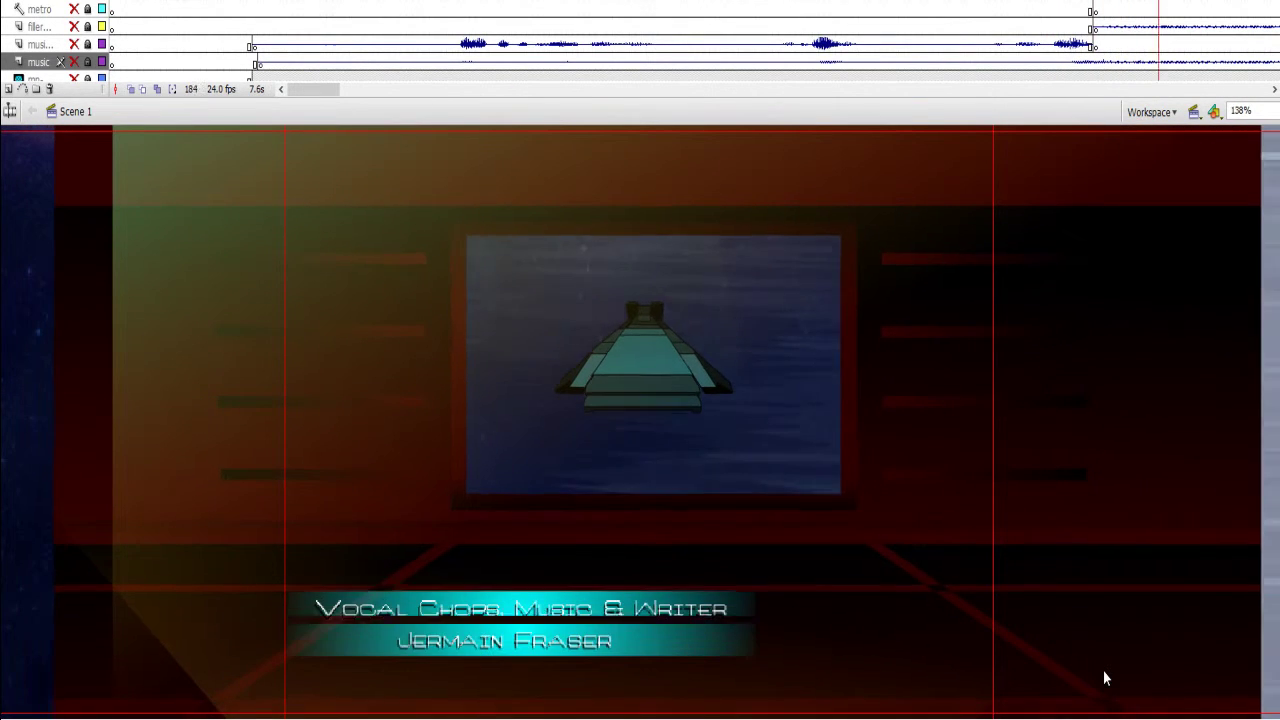
pyautogui.press('.')
pyautogui.press('.')
pyautogui.press('.')
pyautogui.press('.')
pyautogui.press('.')
pyautogui.press('.')
pyautogui.press('.')
pyautogui.press('.')
pyautogui.press('.')
pyautogui.press('.')
pyautogui.press('.')
pyautogui.press('.')
pyautogui.press('.')
pyautogui.press('.')
pyautogui.press('.')
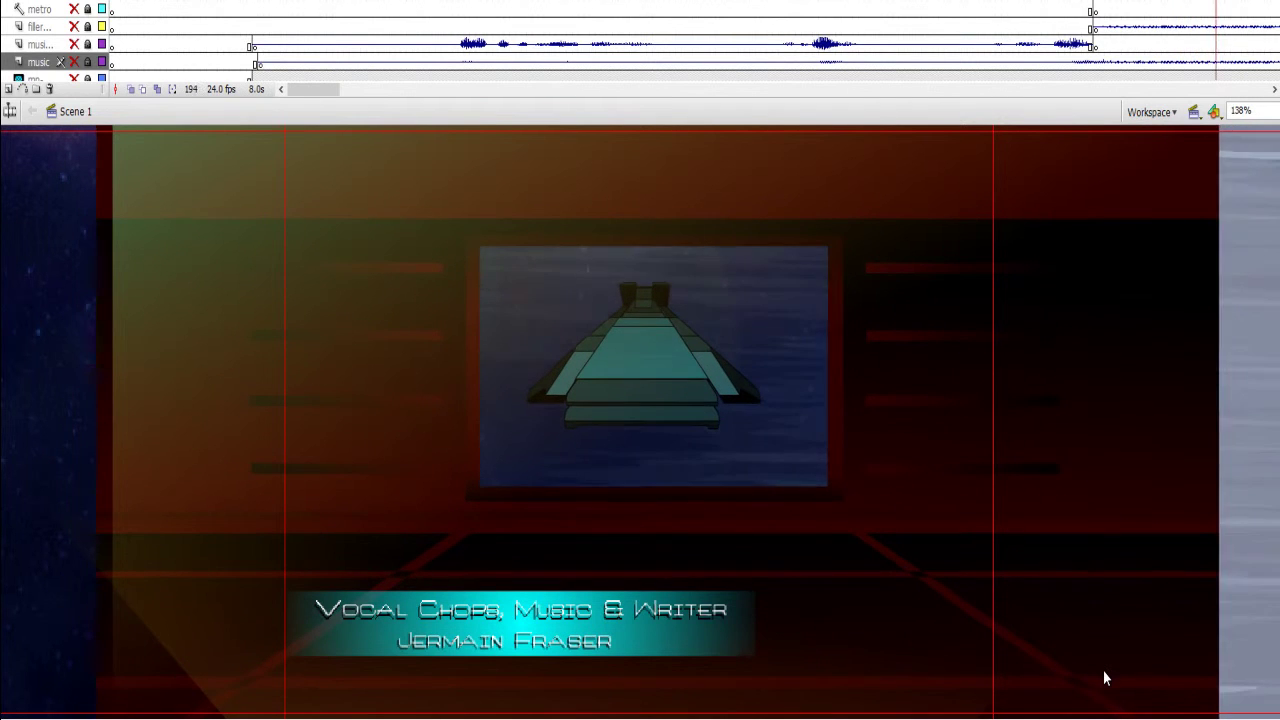
pyautogui.press('Return')
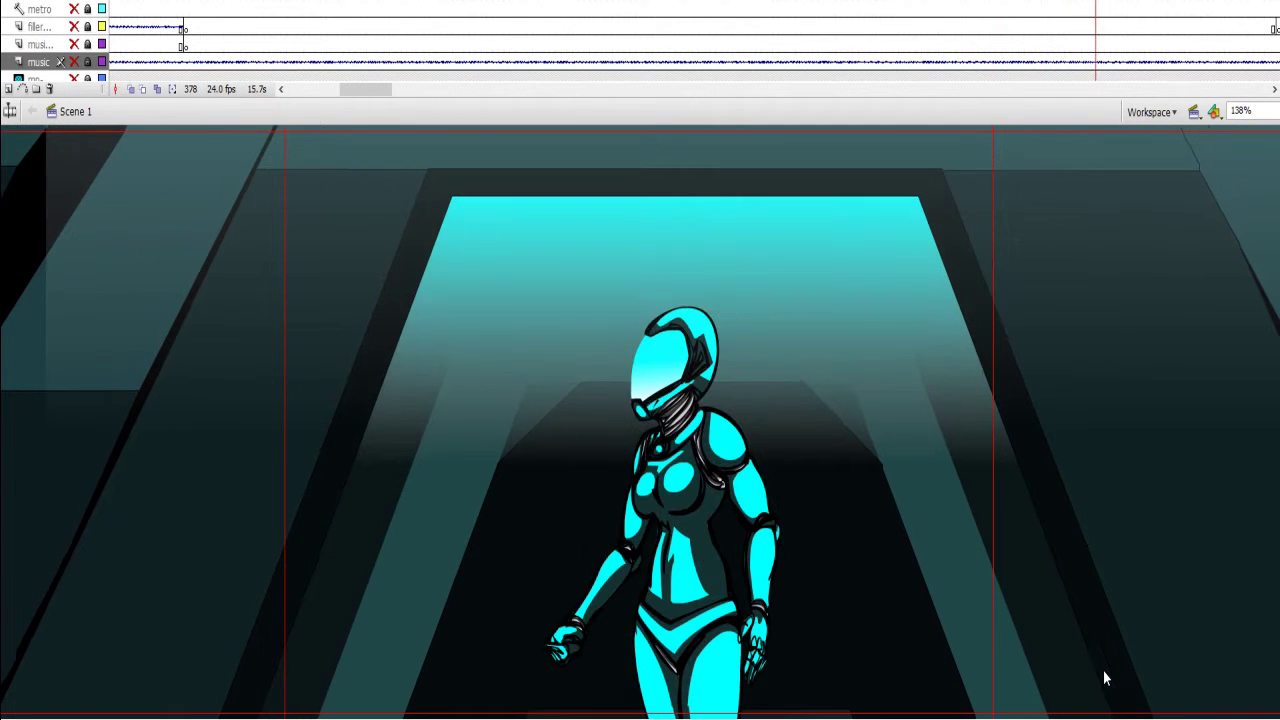
# Inspect mul_03's outline view and layer properties, hide all layers, then restore mul_03
pyautogui.scroll(-3, 60, 45)
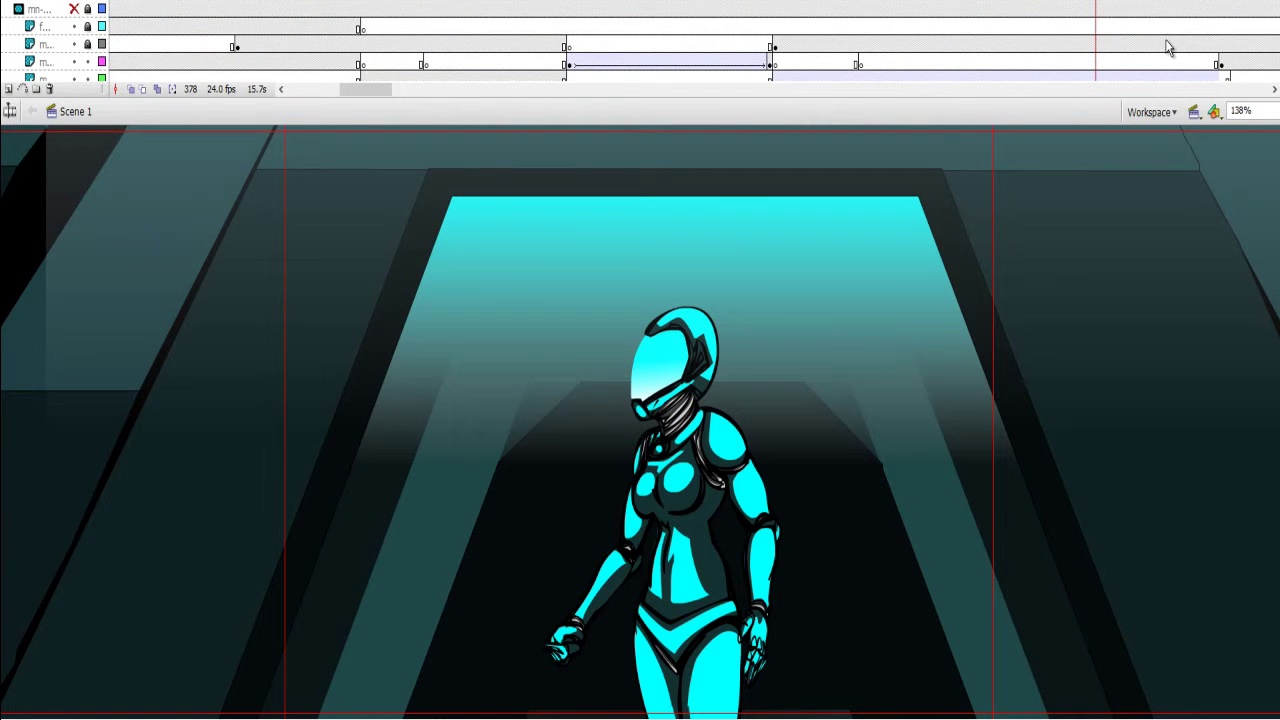
pyautogui.click(101, 44)
pyautogui.doubleClick(101, 44)
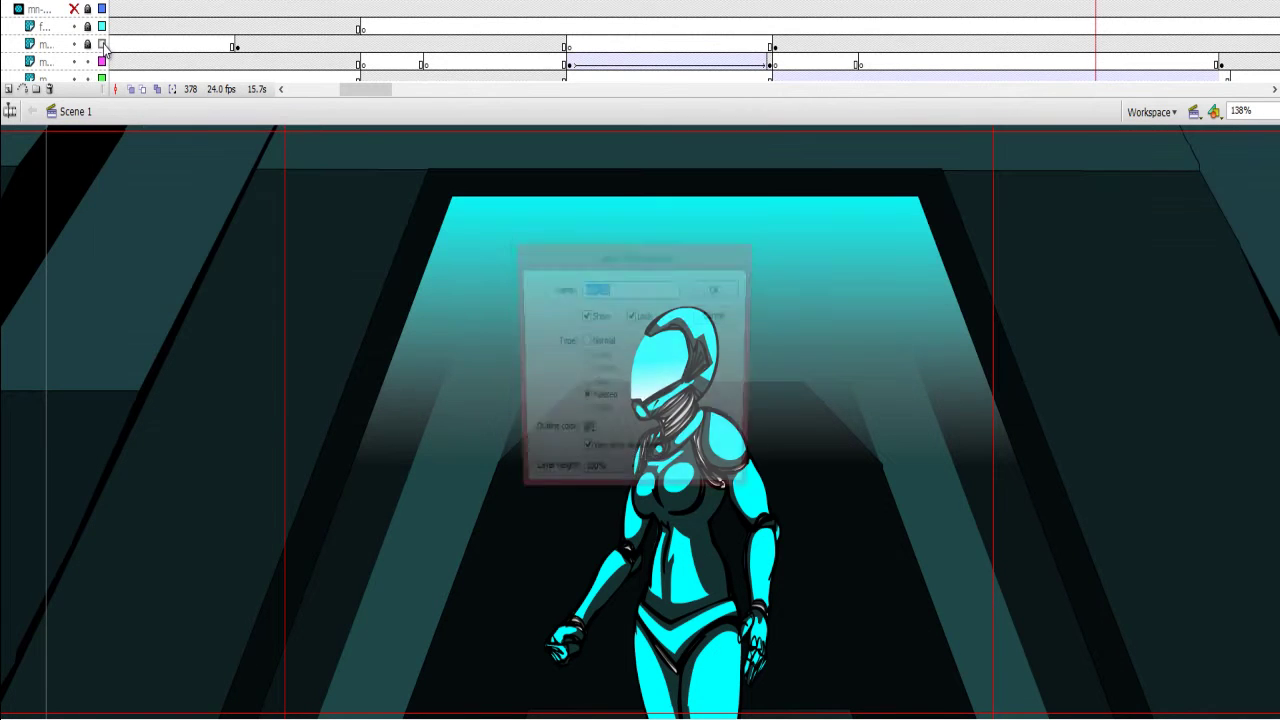
pyautogui.click(718, 316)
pyautogui.click(73, 8)
pyautogui.click(73, 44)
pyautogui.click(101, 44)
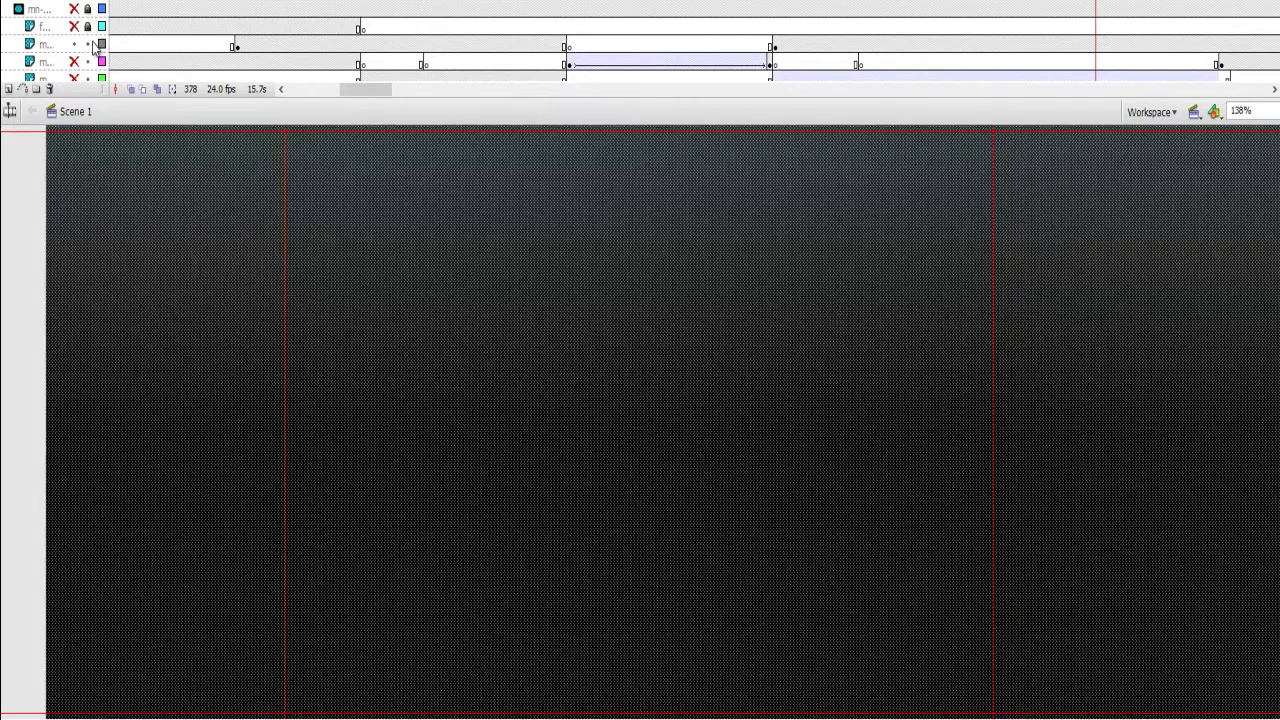
pyautogui.click(30, 245)
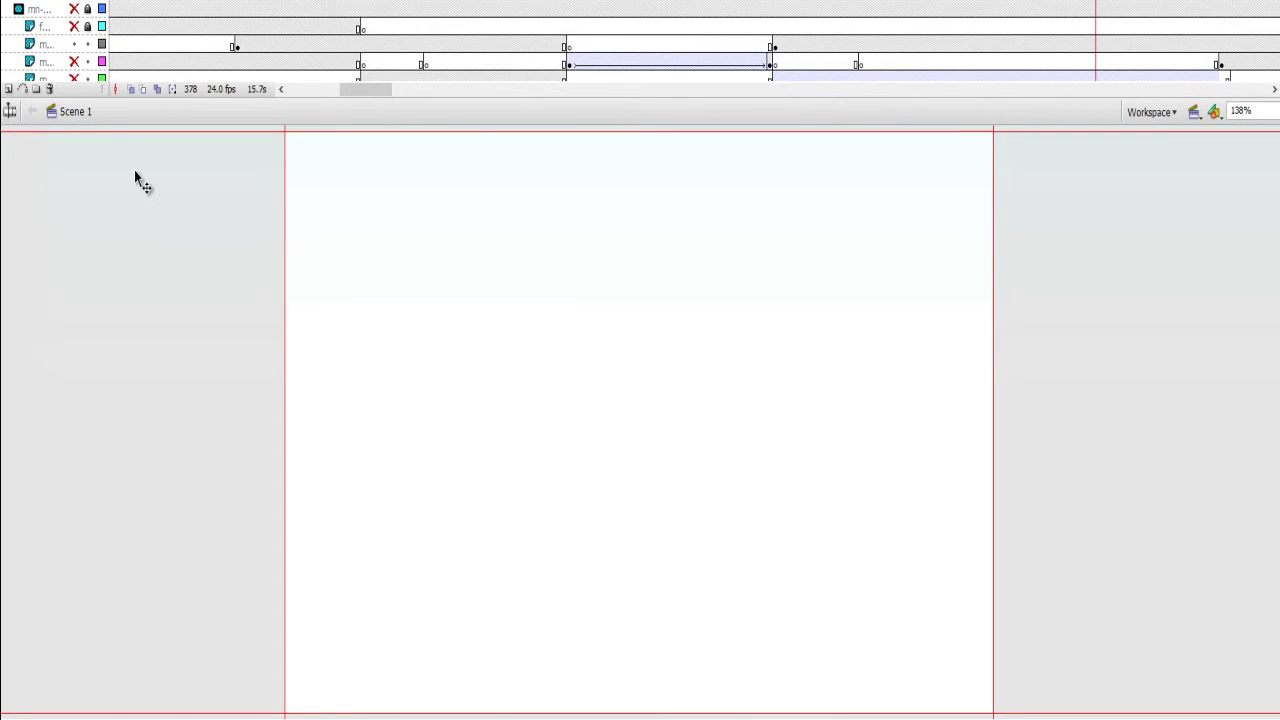
# Widen the layer name column and adjust the mul_03, fader, mul_02 and mul_01 layers
pyautogui.moveTo(110, 24); pyautogui.dragTo(138, 44)
pyautogui.click(101, 44)
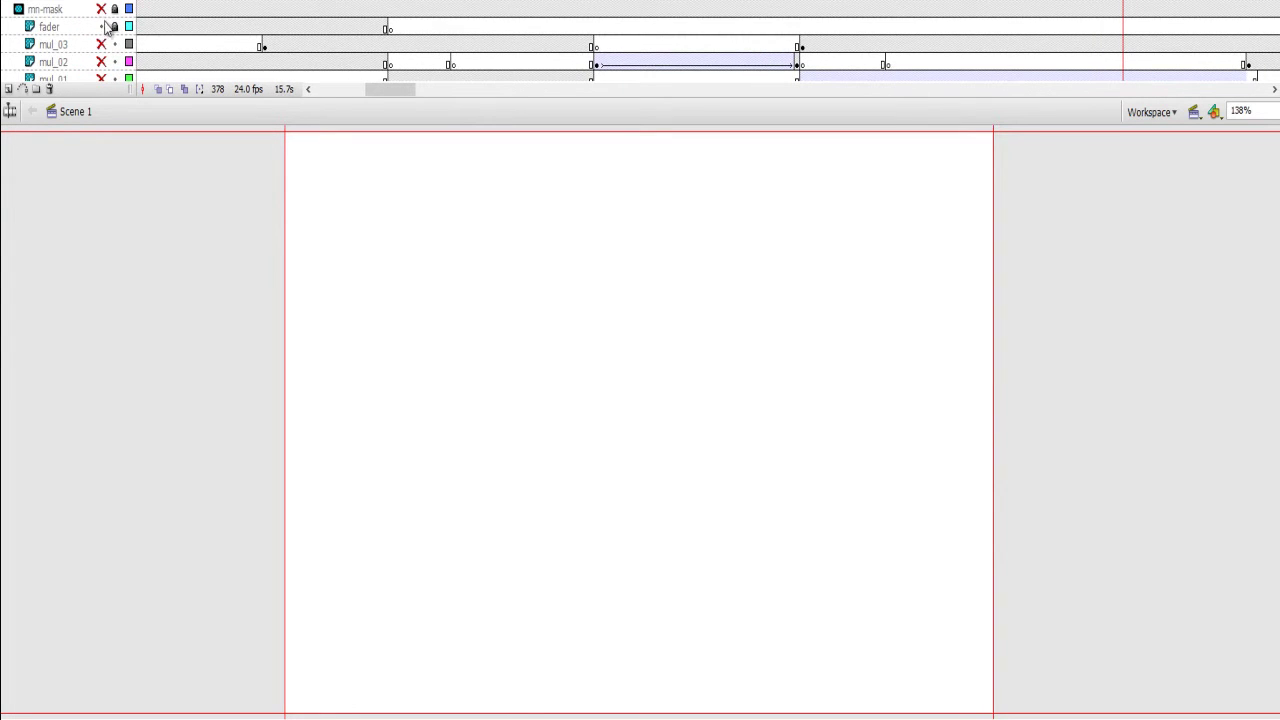
pyautogui.click(101, 26)
pyautogui.click(101, 62)
pyautogui.click(101, 77)
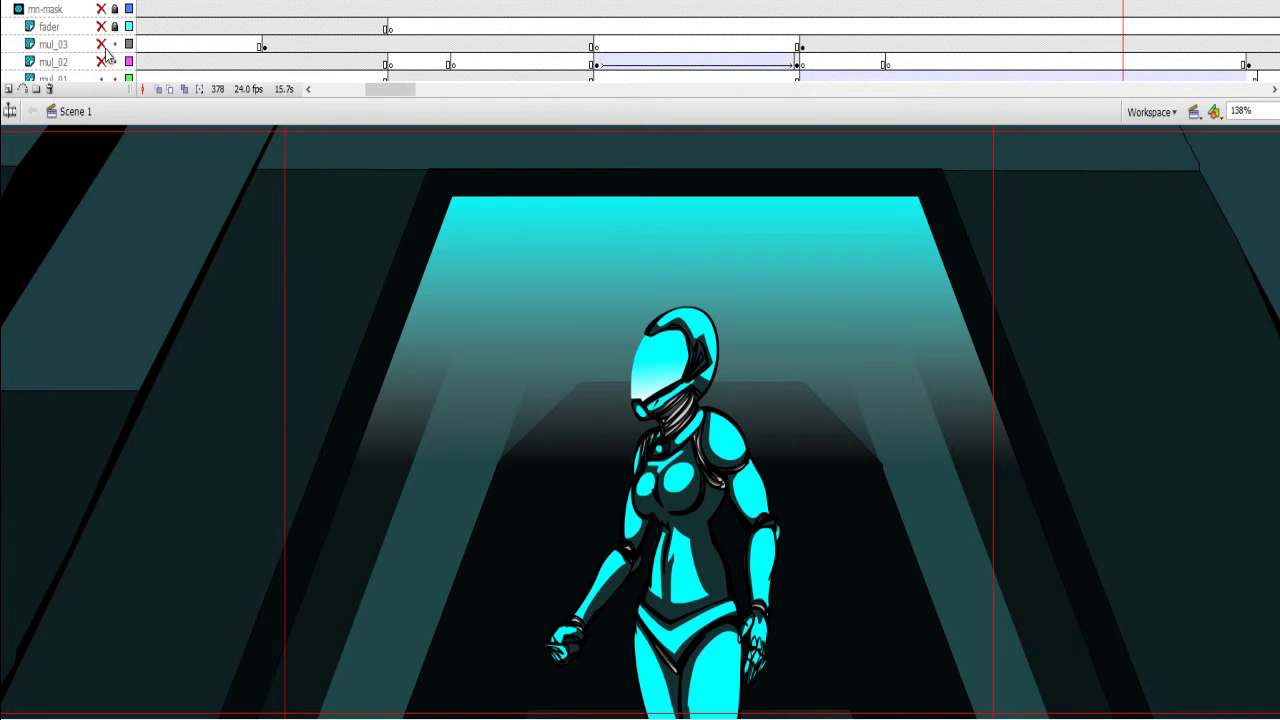
# Compare the mul_03 and mul_02 overlays, leave both hidden, and jump to frame 360 on mul_01
pyautogui.click(102, 44)
pyautogui.click(104, 45)
pyautogui.click(104, 45)
pyautogui.click(104, 45)
pyautogui.click(105, 46)
pyautogui.click(105, 46)
pyautogui.click(105, 46)
pyautogui.click(105, 46)
pyautogui.click(104, 61)
pyautogui.click(104, 61)
pyautogui.moveTo(709, 100); pyautogui.dragTo(708, 143)
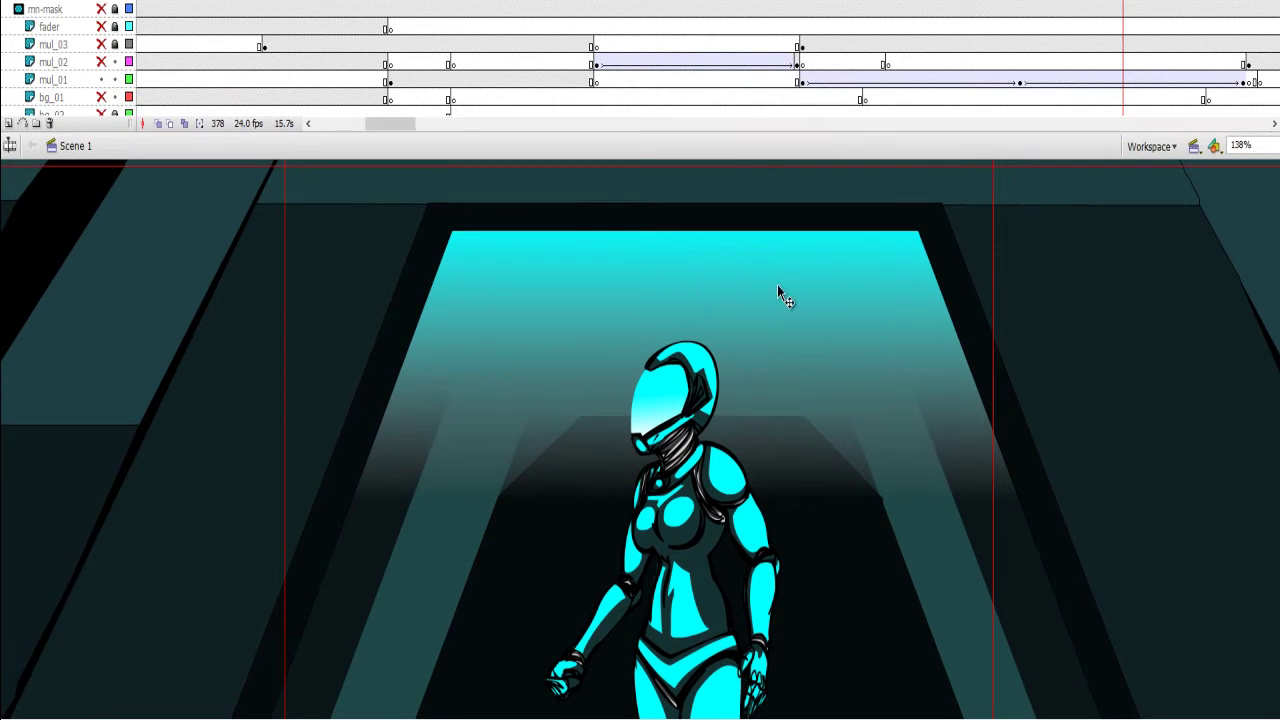
pyautogui.click(1020, 84)
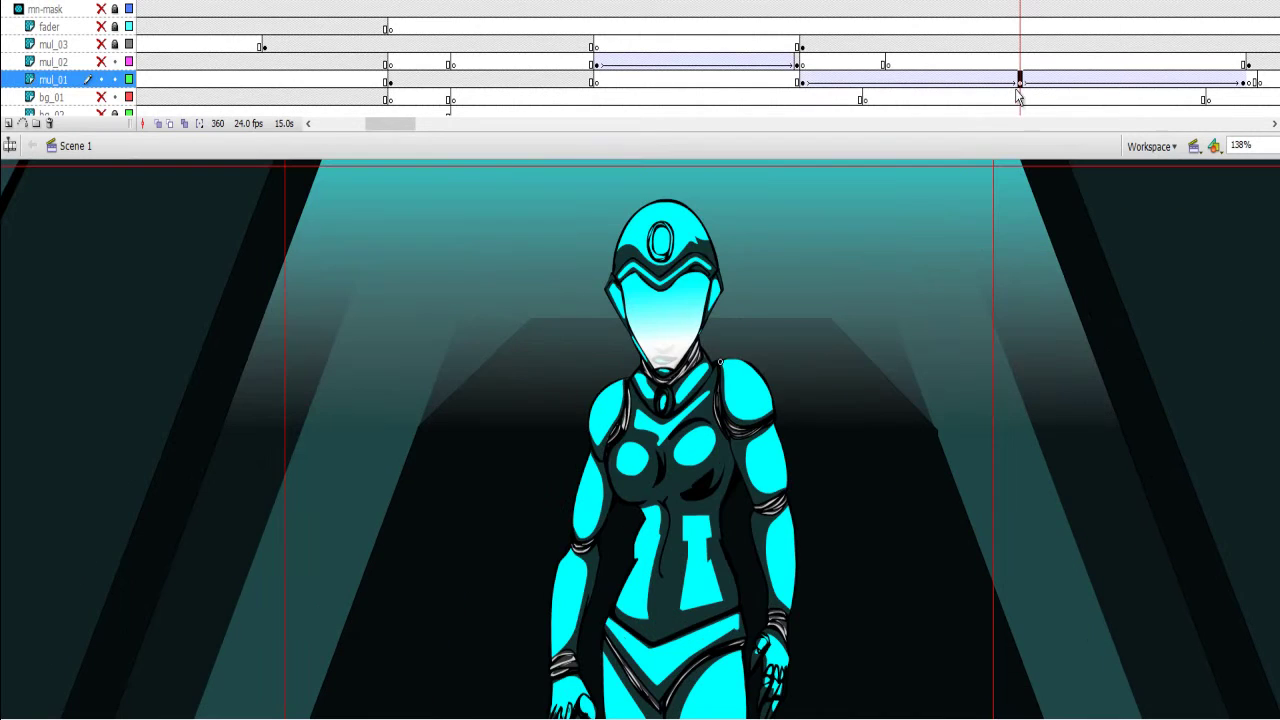
# Enter the pat 2 5 scn-01b symbol and step through its door-opening frames to frame 42
pyautogui.doubleClick(775, 412)
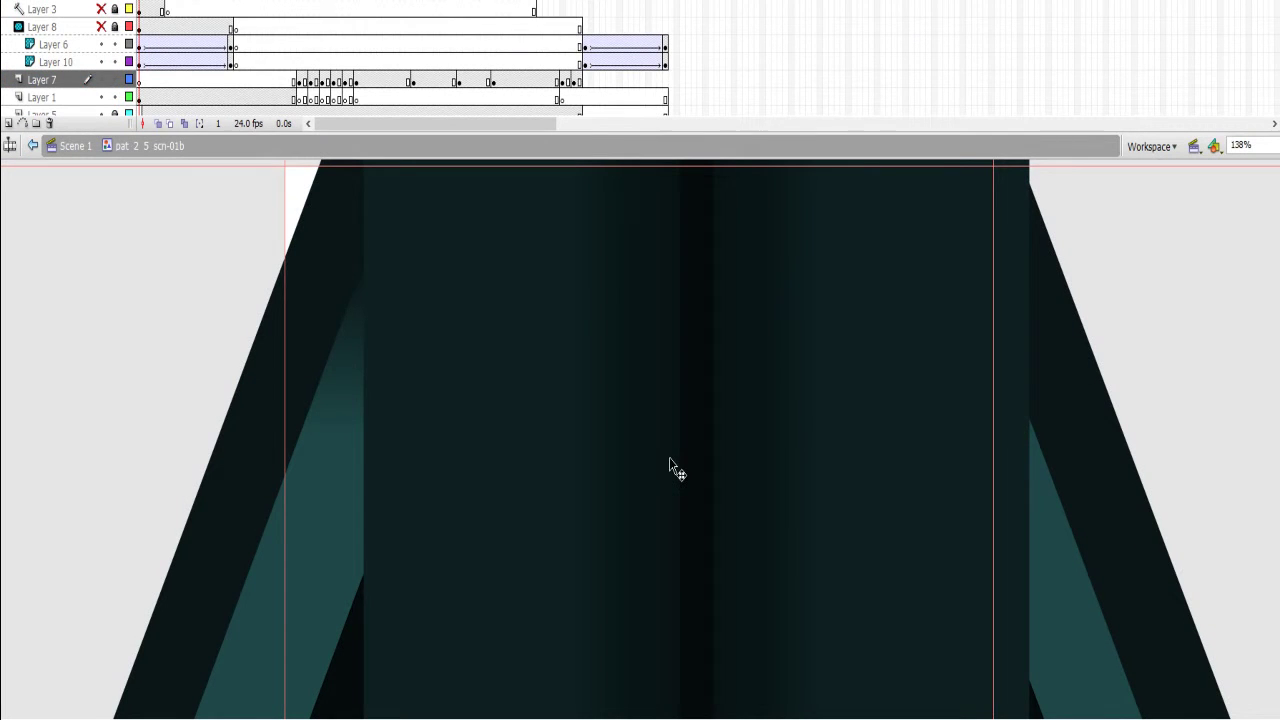
pyautogui.press('Return')
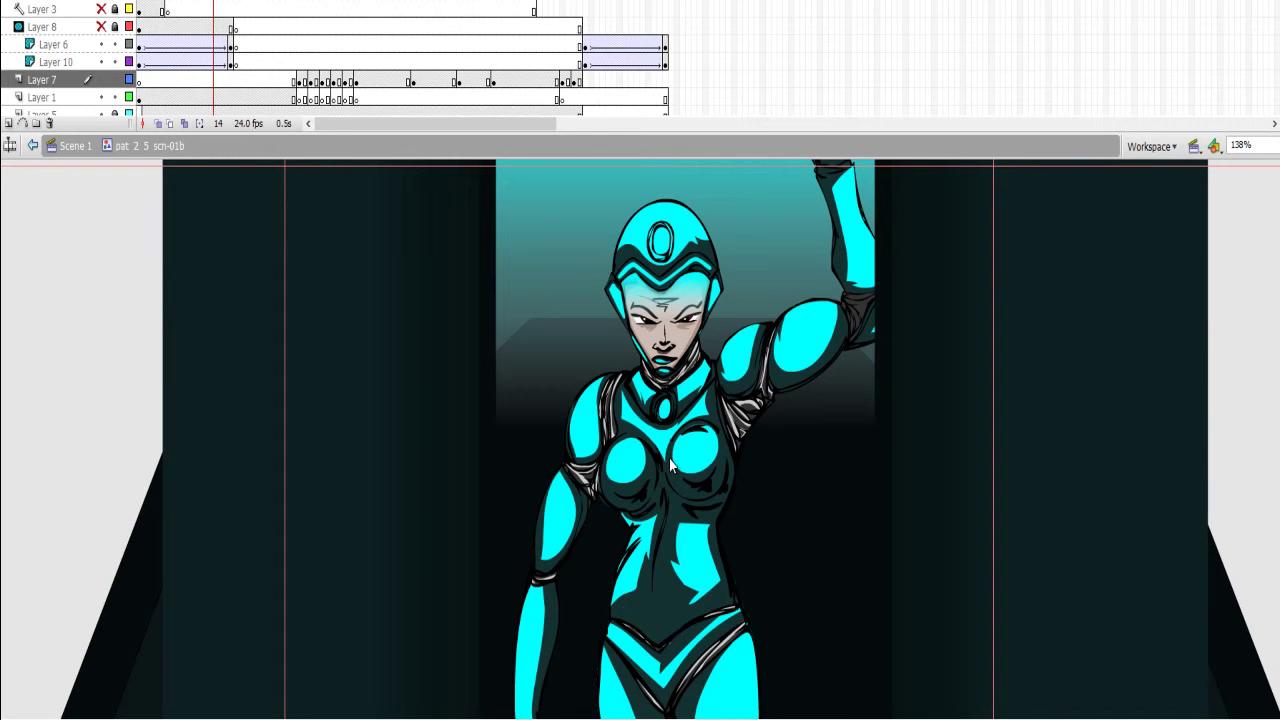
pyautogui.moveTo(129, 45)
pyautogui.mouseDown()
pyautogui.moveTo(129, 62)
pyautogui.moveTo(129, 45)
pyautogui.mouseUp()
pyautogui.press('.')
pyautogui.press('.')
pyautogui.press(',')
pyautogui.press(',')
pyautogui.press(',')
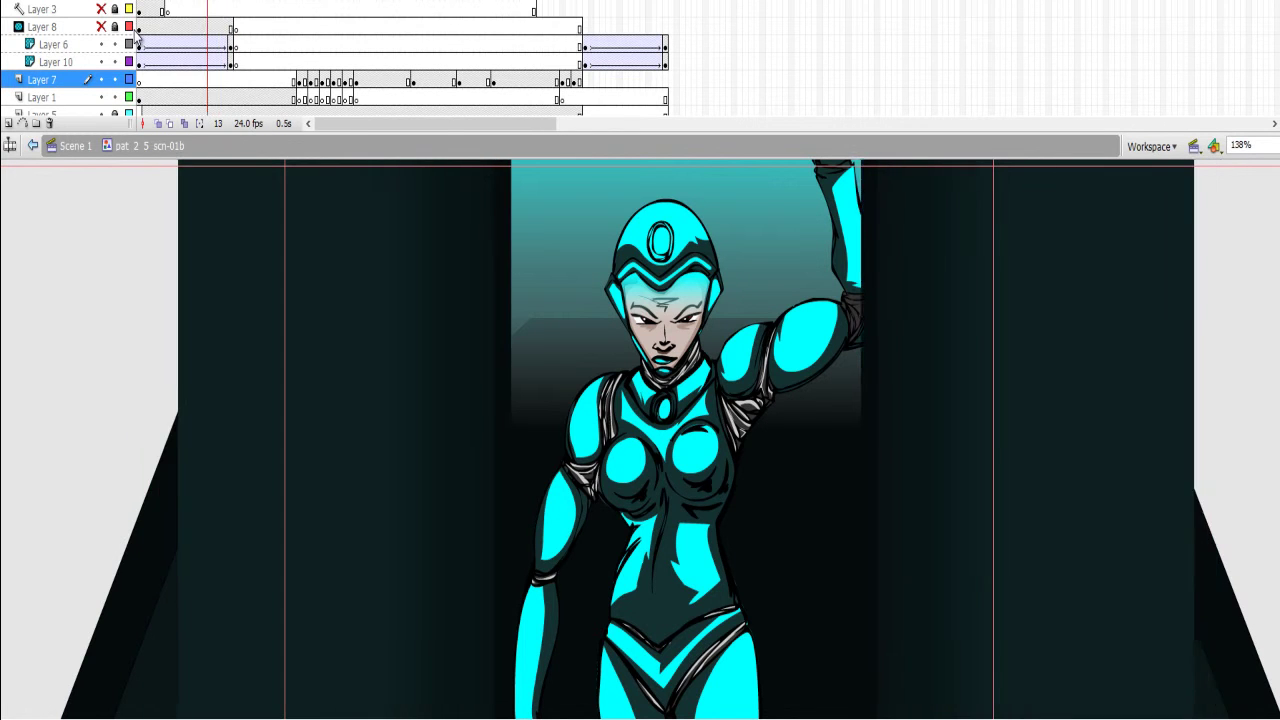
pyautogui.press('.')
pyautogui.press('.')
pyautogui.press('.')
pyautogui.press('.')
pyautogui.press('.')
pyautogui.press('.')
pyautogui.press('.')
pyautogui.press('.')
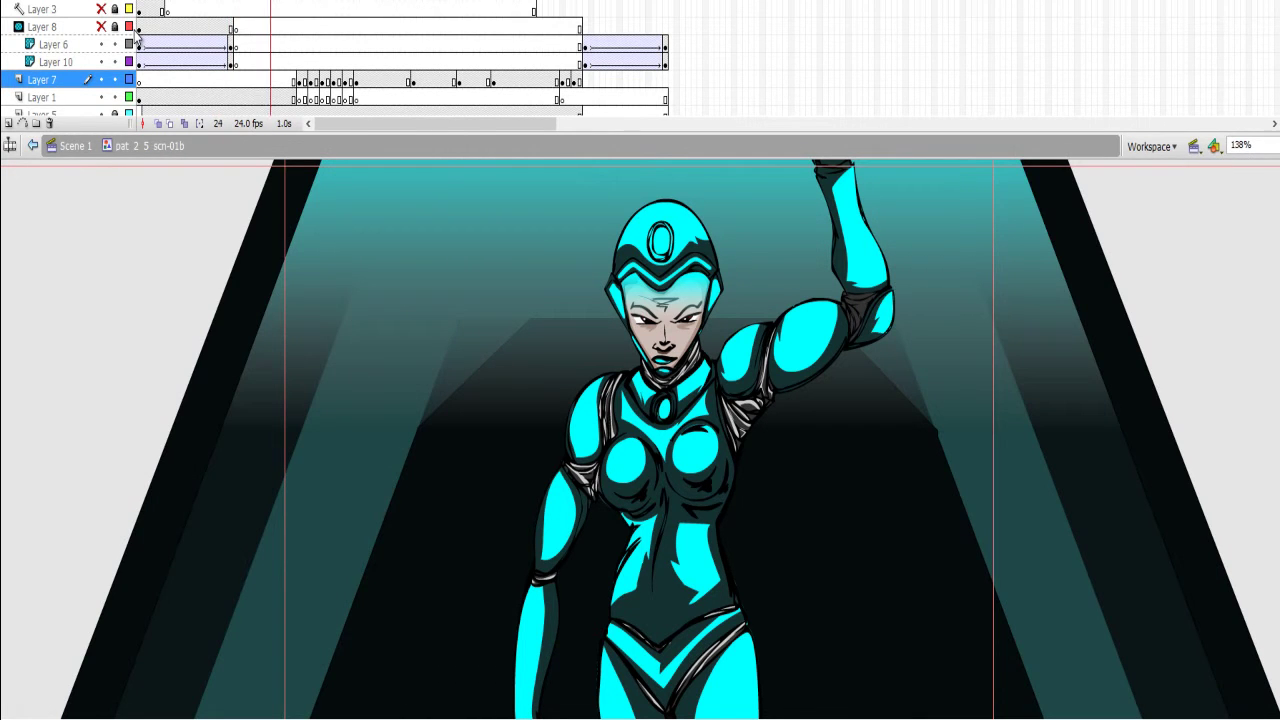
pyautogui.press('.')
pyautogui.press('.')
pyautogui.press('.')
pyautogui.press('.')
pyautogui.press('.')
pyautogui.press('.')
pyautogui.press('.')
pyautogui.press('.')
pyautogui.press('.')
pyautogui.press('.')
pyautogui.press('.')
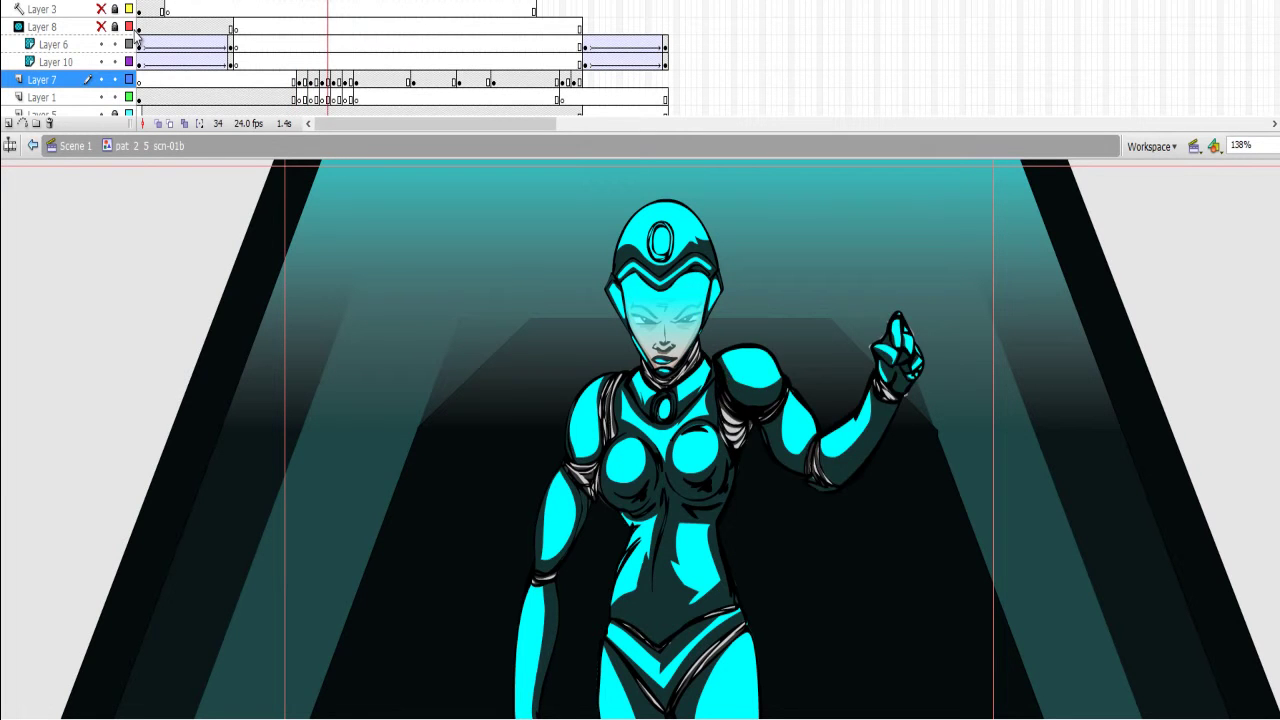
pyautogui.press('.')
pyautogui.press('.')
pyautogui.press('.')
pyautogui.press('.')
pyautogui.press('.')
pyautogui.press('.')
pyautogui.press('.')
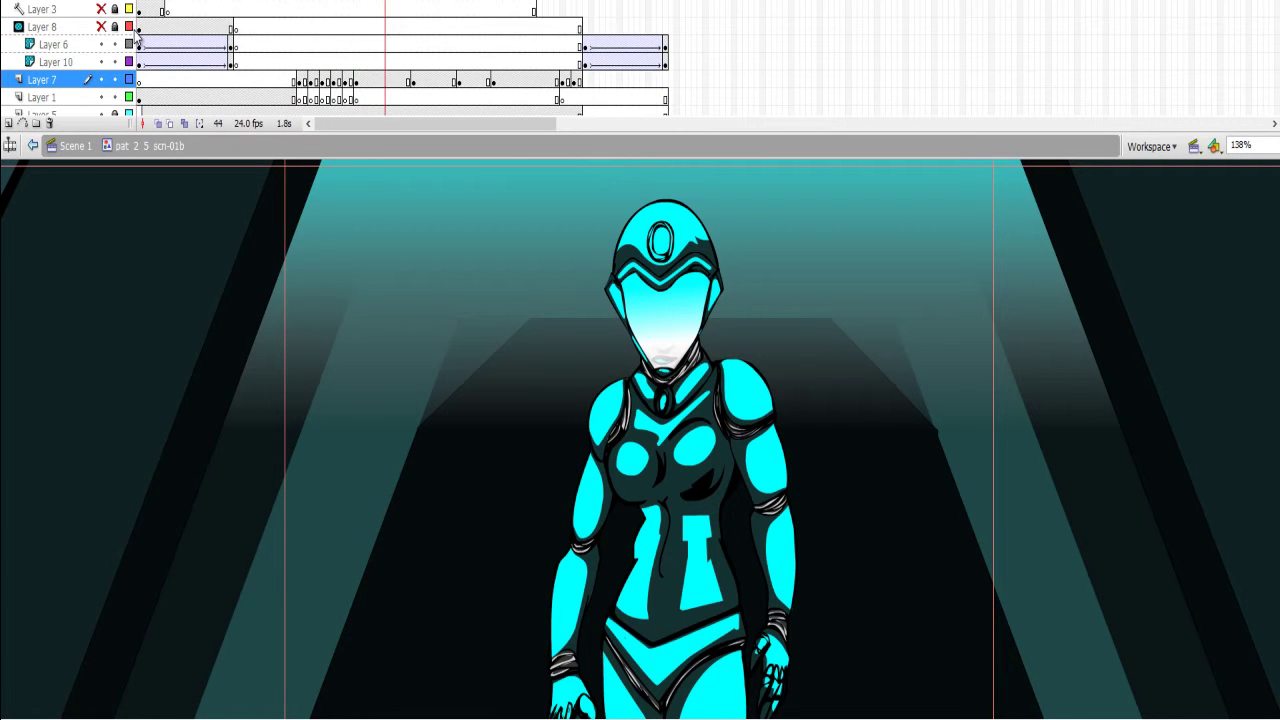
# Step through the arm-lowering, head-turn and visor poses, play the symbol, and zoom out
pyautogui.press(',')
pyautogui.press(',')
pyautogui.press(',')
pyautogui.press(',')
pyautogui.press(',')
pyautogui.press(',')
pyautogui.press(',')
pyautogui.press(',')
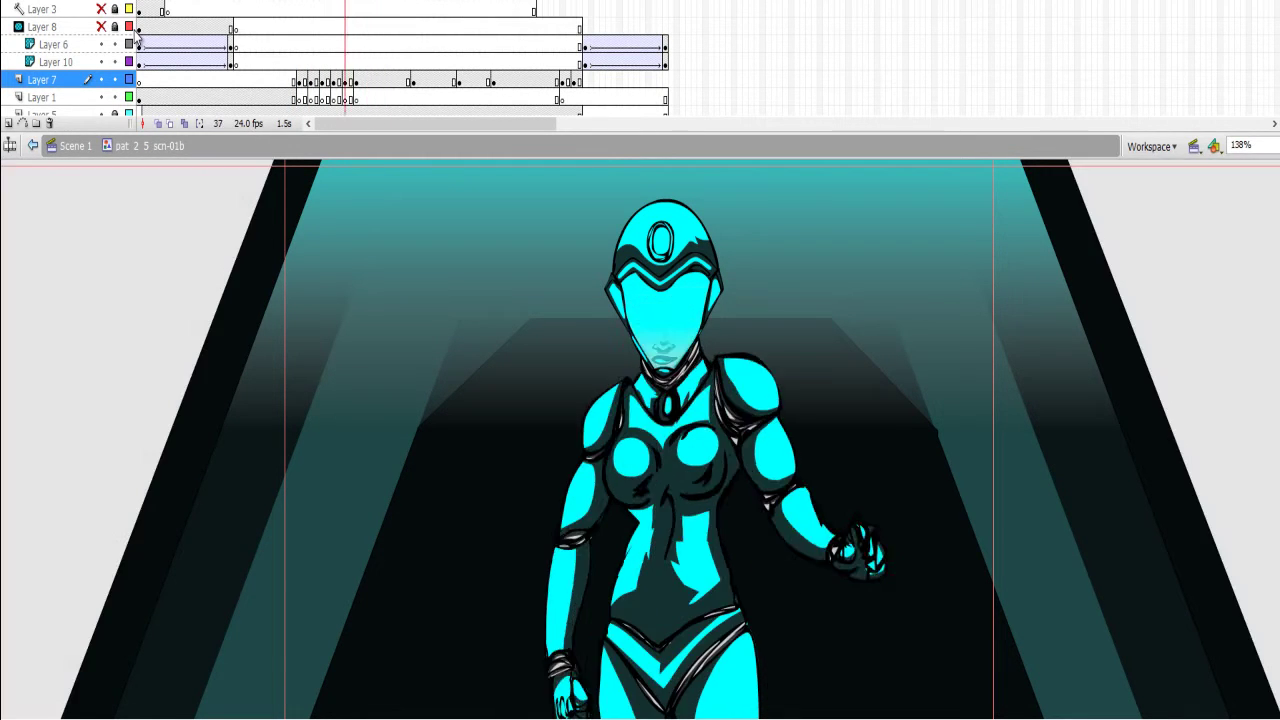
pyautogui.press('.')
pyautogui.press('.')
pyautogui.press('.')
pyautogui.press('.')
pyautogui.press('.')
pyautogui.press('.')
pyautogui.press('.')
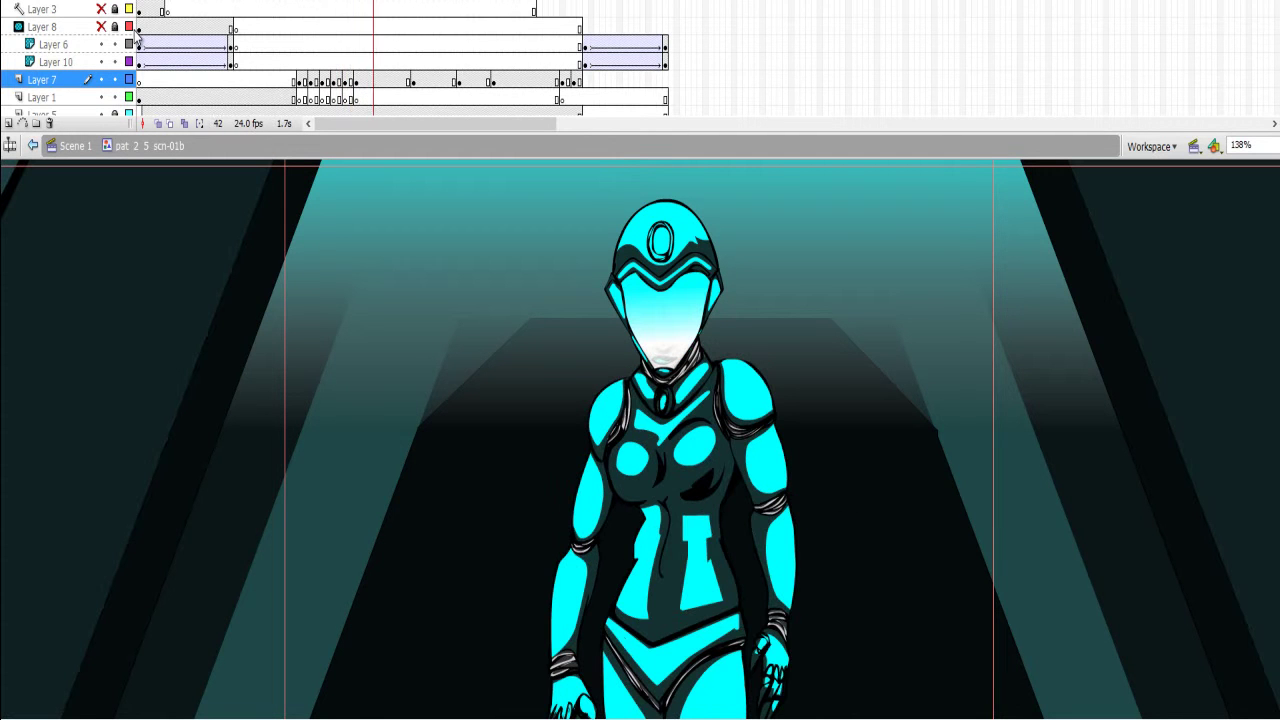
pyautogui.press('.')
pyautogui.press('.')
pyautogui.press('.')
pyautogui.press('.')
pyautogui.press('.')
pyautogui.press('.')
pyautogui.press('.')
pyautogui.press('.')
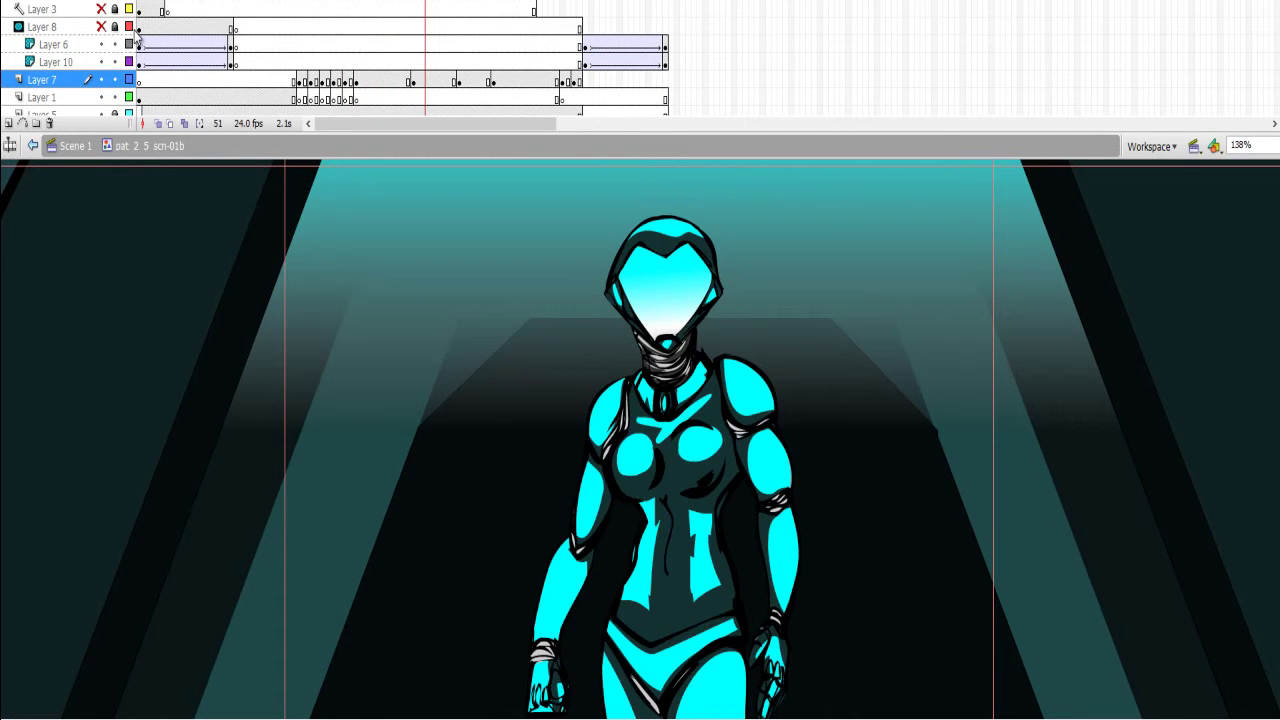
pyautogui.press('.')
pyautogui.press('.')
pyautogui.press('.')
pyautogui.press('.')
pyautogui.press('.')
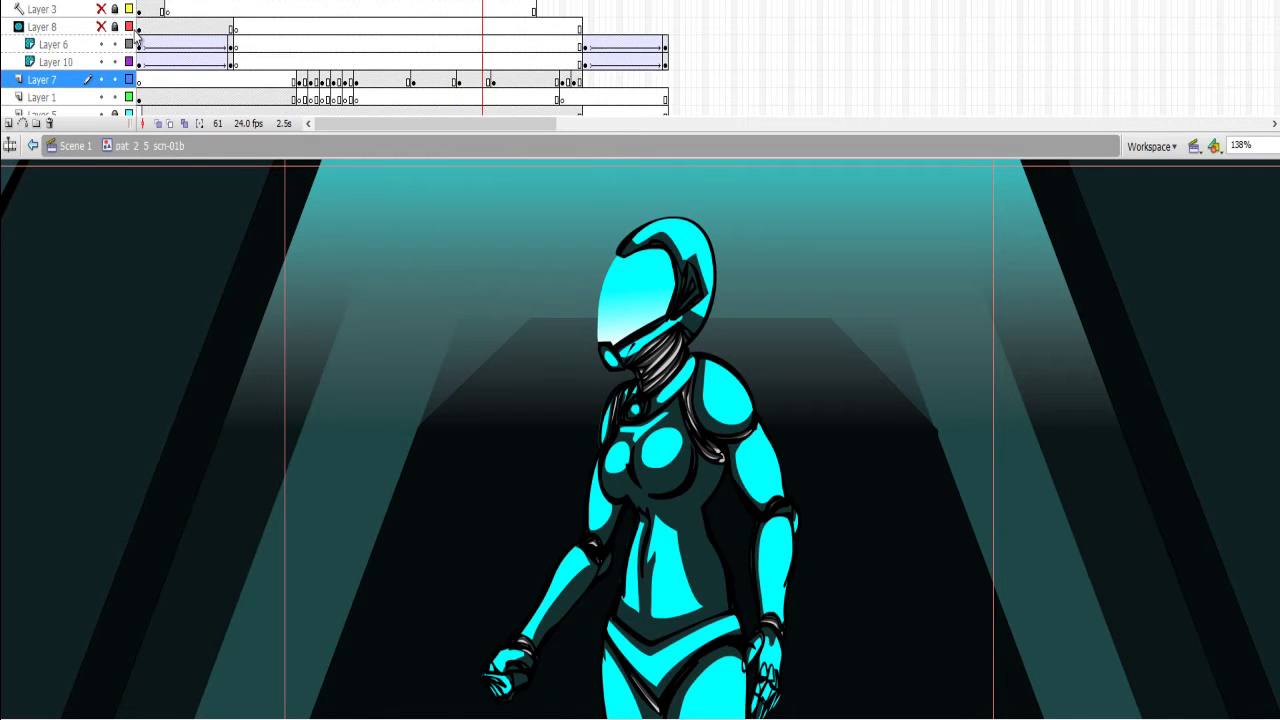
pyautogui.press('.')
pyautogui.press('.')
pyautogui.press(',')
pyautogui.press('Return')
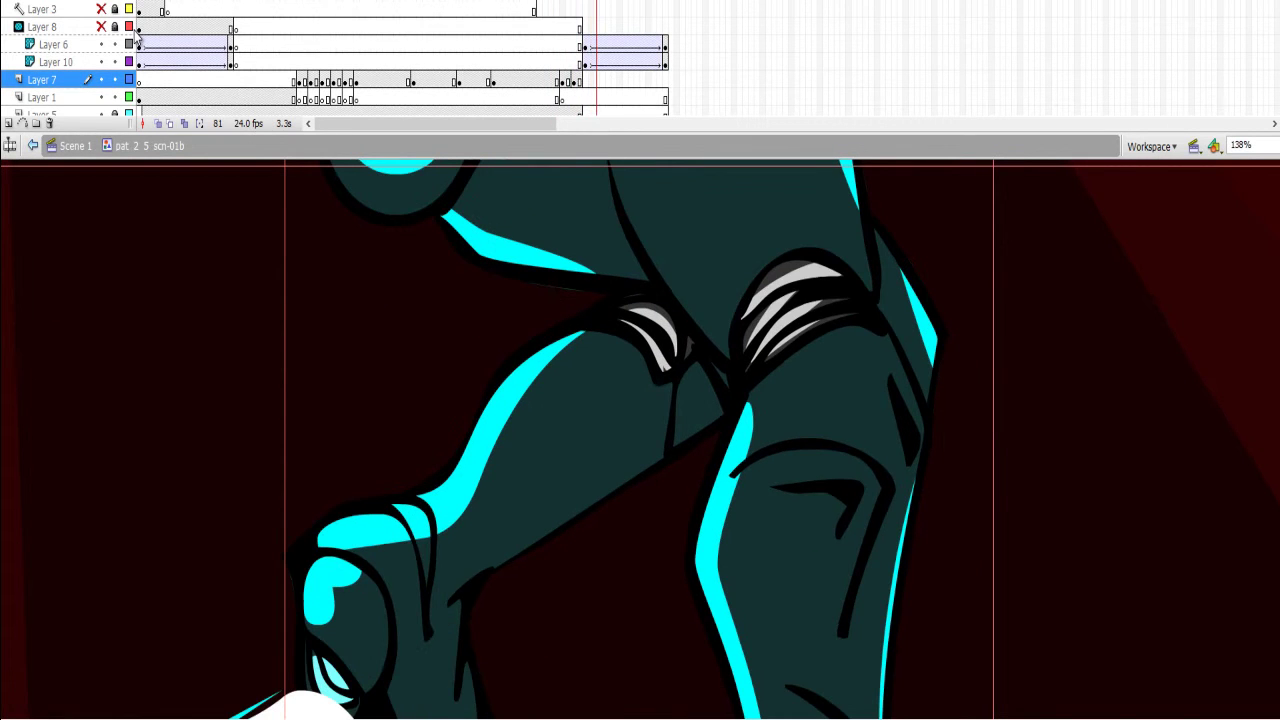
pyautogui.hotkey('ctrl', '-')
pyautogui.hotkey('ctrl', '-')
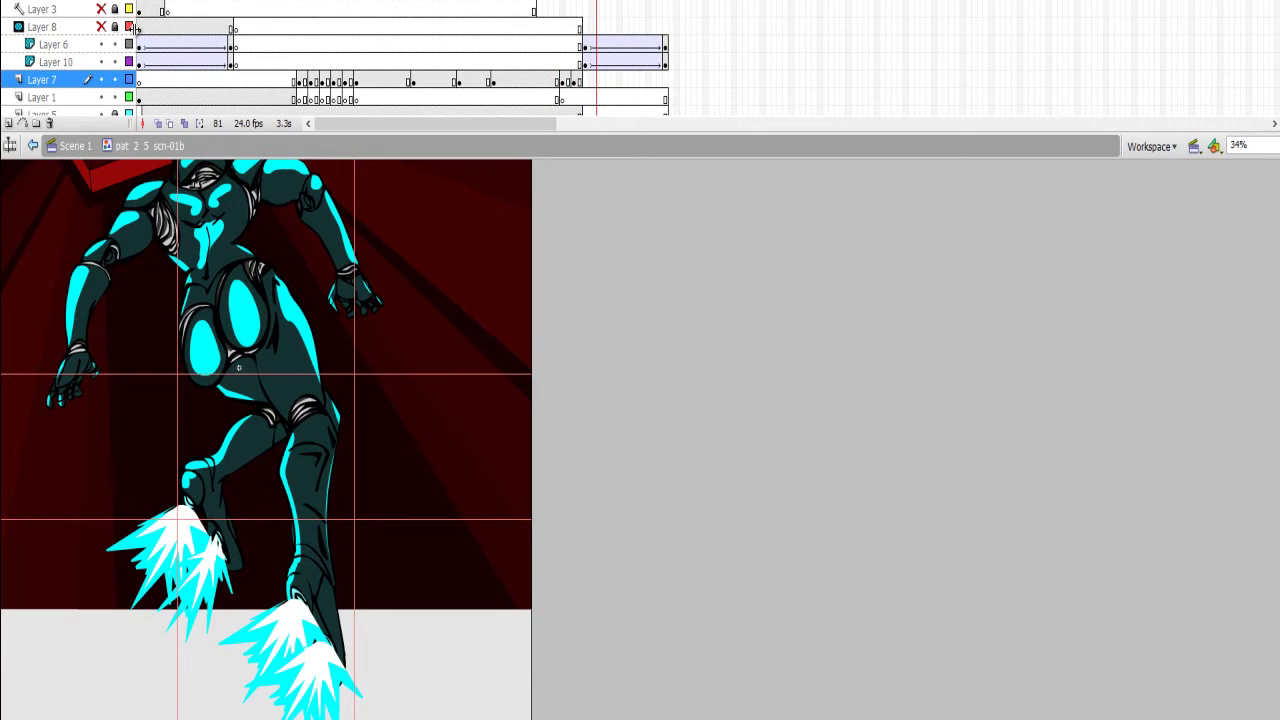
# Back in Scene 1, unhide the fader-through-sketches and mn-mask layers, lock mul_01, and play the masked shot
pyautogui.click(75, 146)
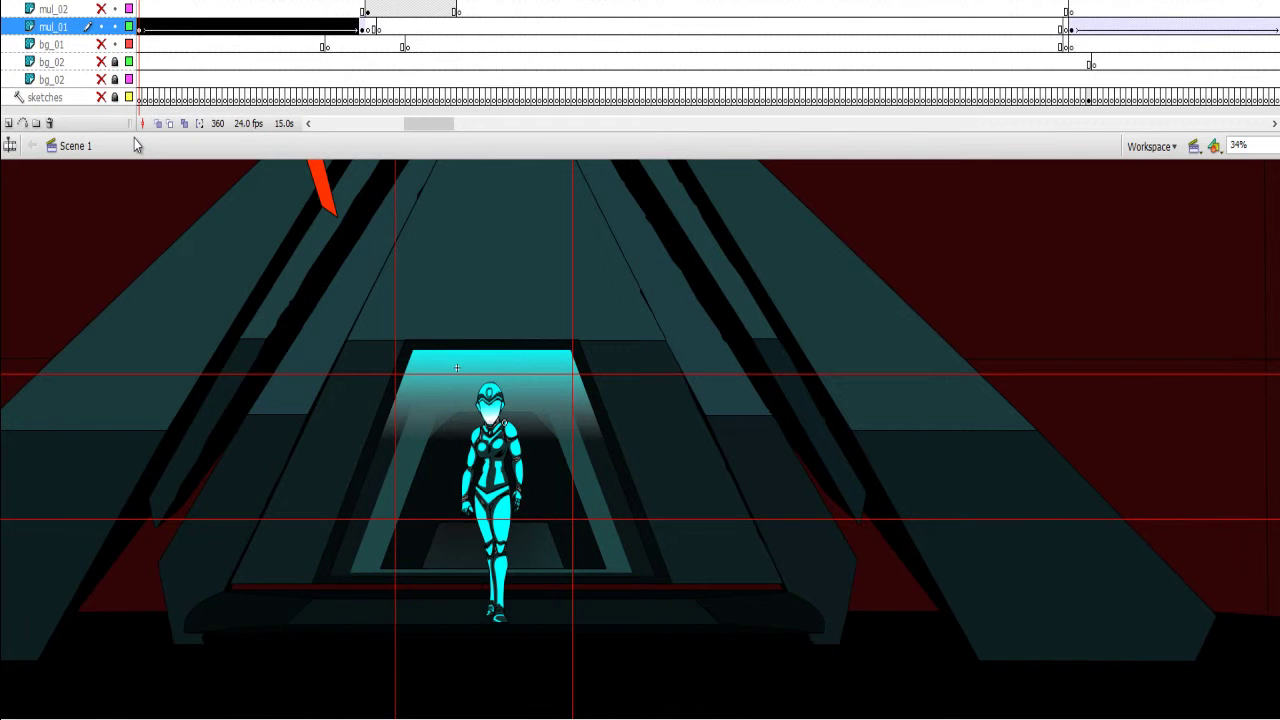
pyautogui.press('.')
pyautogui.press('.')
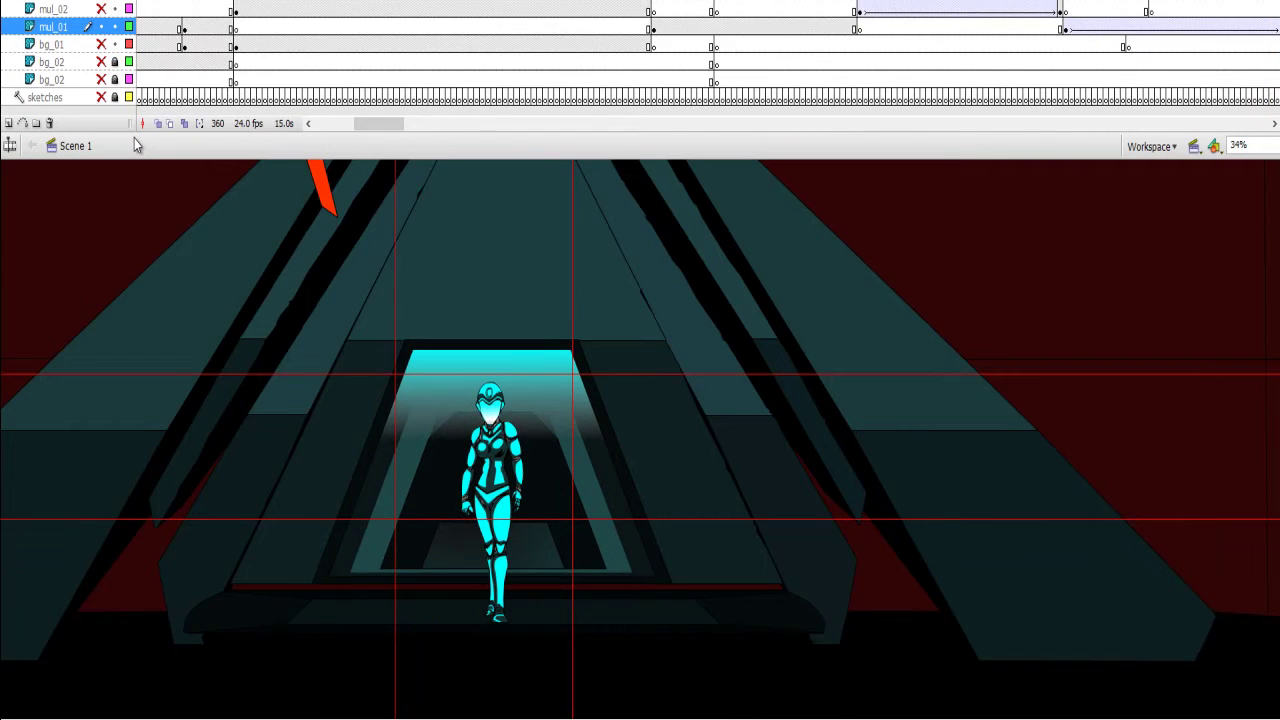
pyautogui.press('Return')
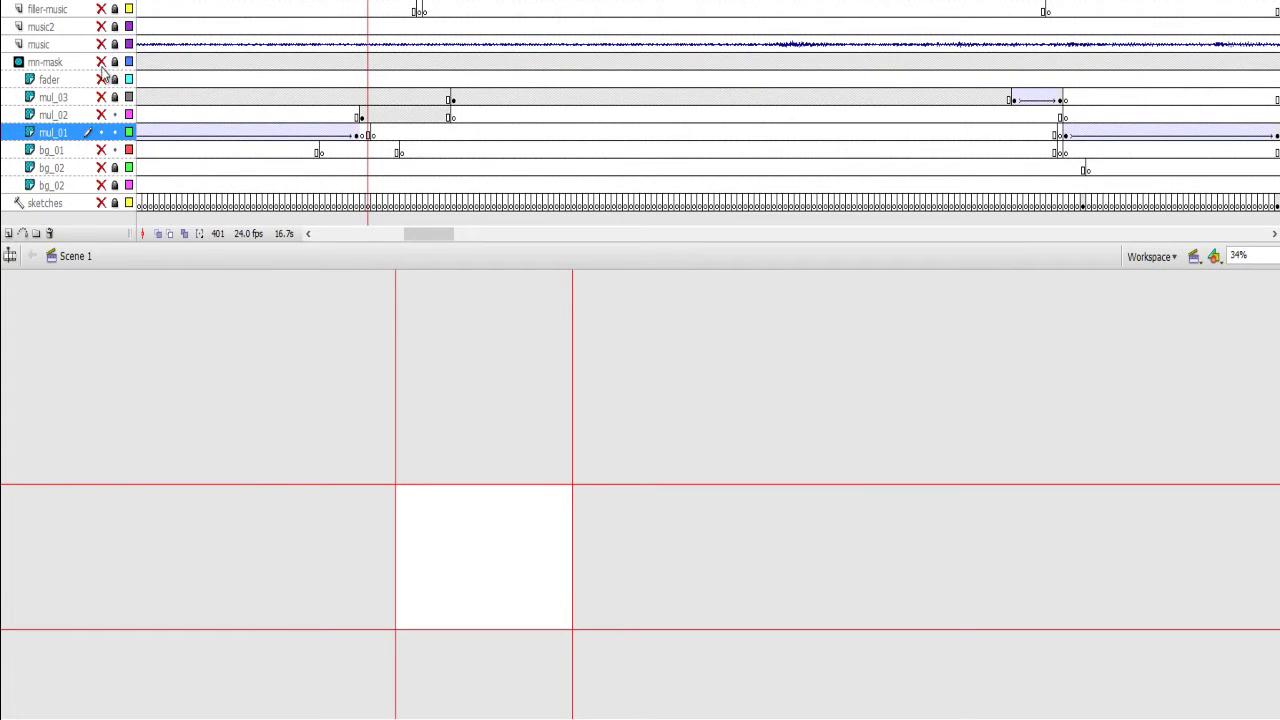
pyautogui.moveTo(104, 88); pyautogui.dragTo(106, 208)
pyautogui.click(101, 62)
pyautogui.click(114, 132)
pyautogui.press('Return')
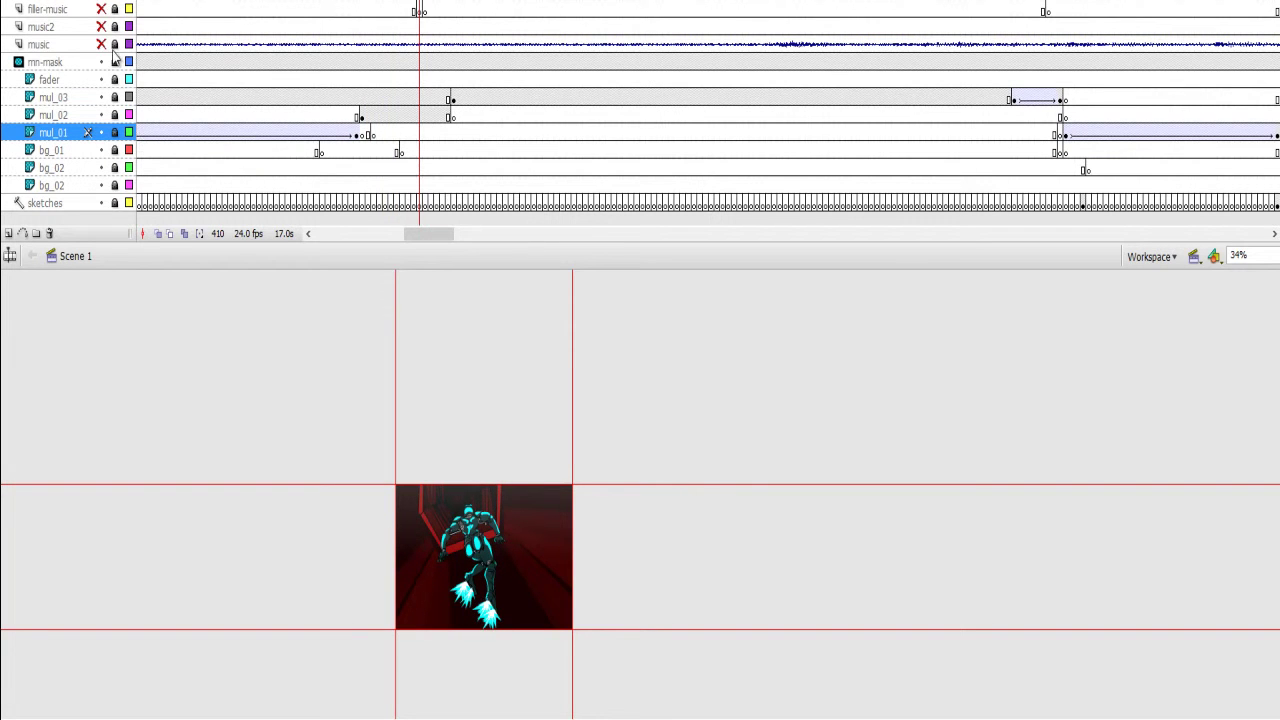
# Hide mn-mask to reveal the full artwork, play on, then return to frame 523 and select mul_01
pyautogui.click(101, 62)
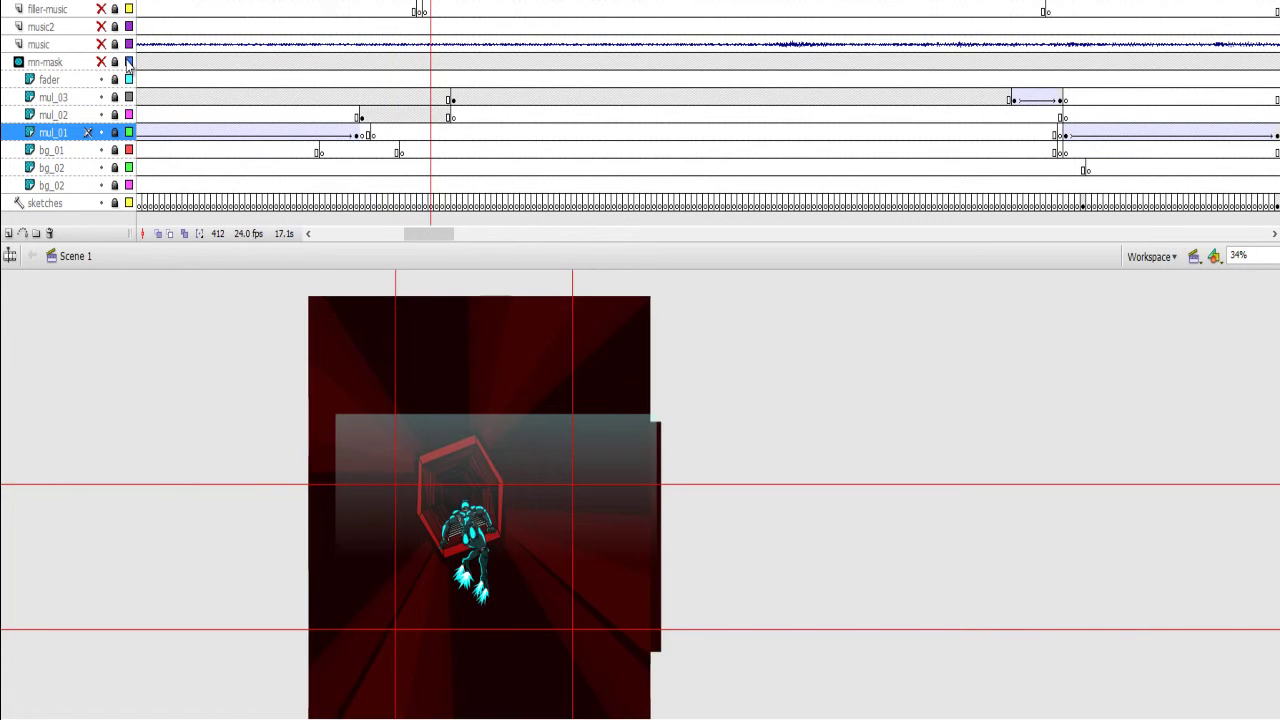
pyautogui.hotkey('ctrl', '2')
pyautogui.press(',')
pyautogui.press('.')
pyautogui.press(',')
pyautogui.press('.')
pyautogui.press('.')
pyautogui.press('Return')
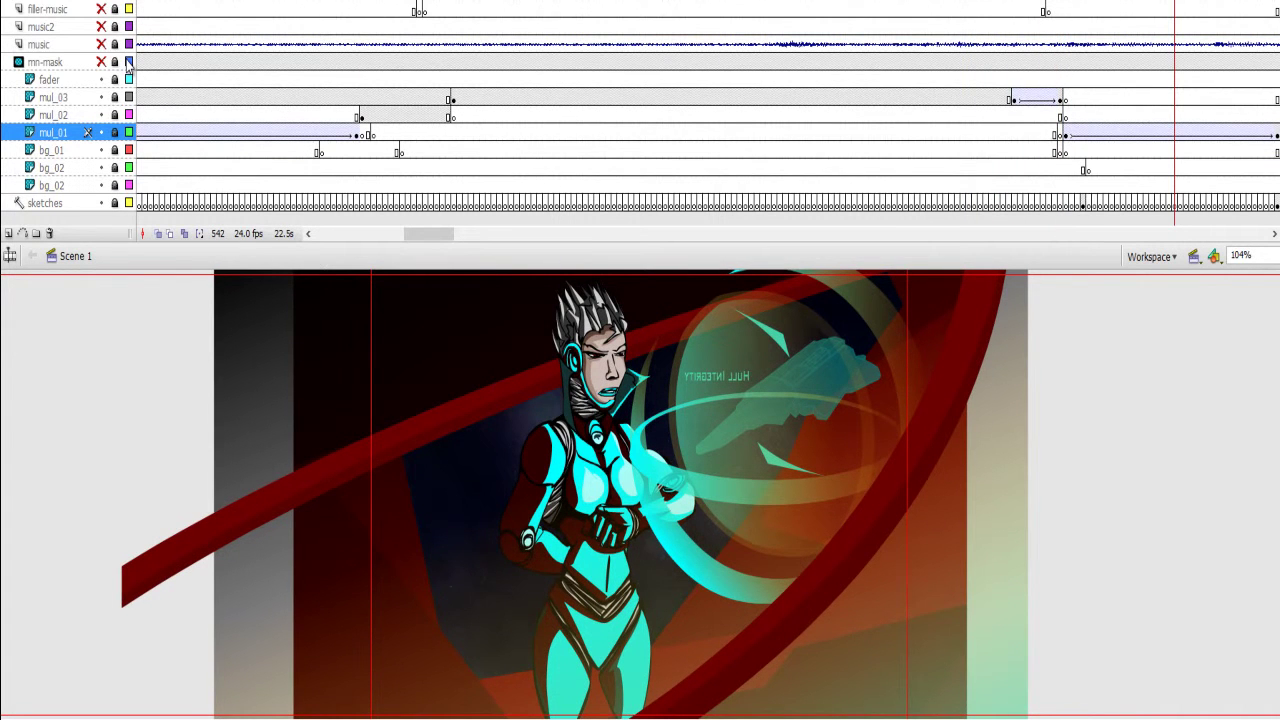
pyautogui.click(1066, 133)
pyautogui.click(818, 416)
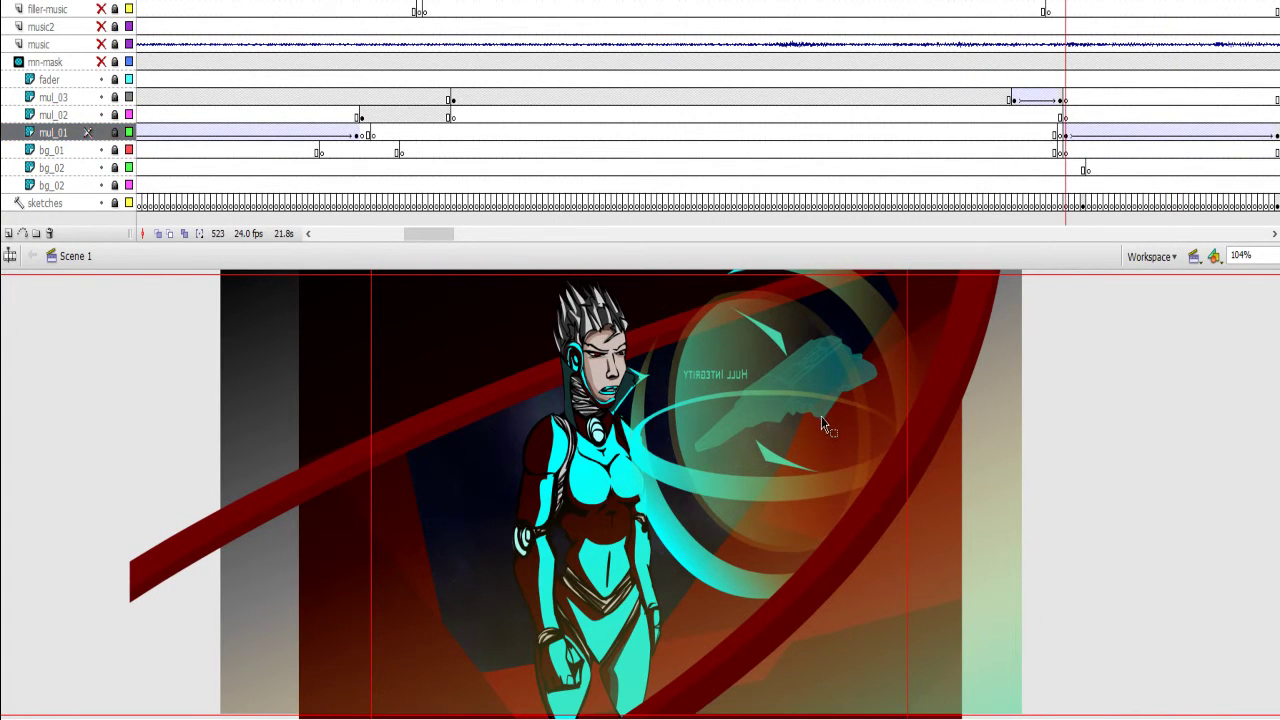
pyautogui.click(116, 134)
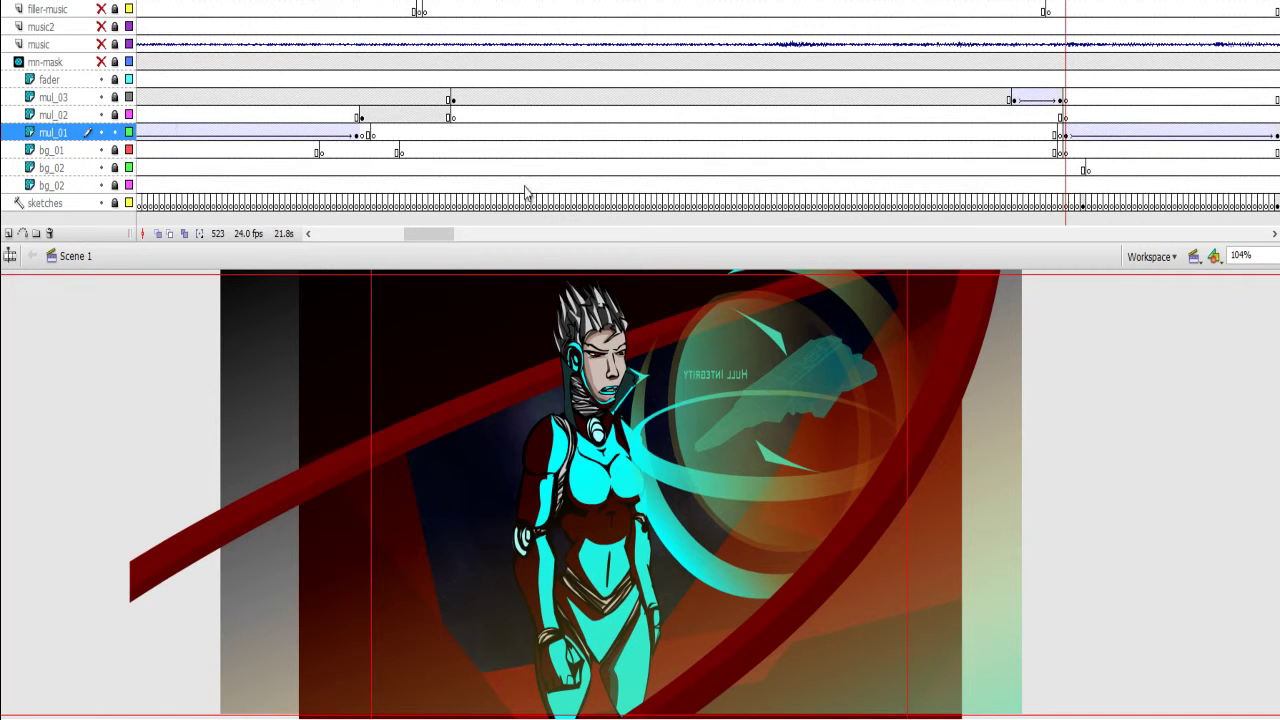
# Open pre vs 003a, hide Layer 7's duplicate character and show Layers 3 and 4 filled
pyautogui.doubleClick(713, 477)
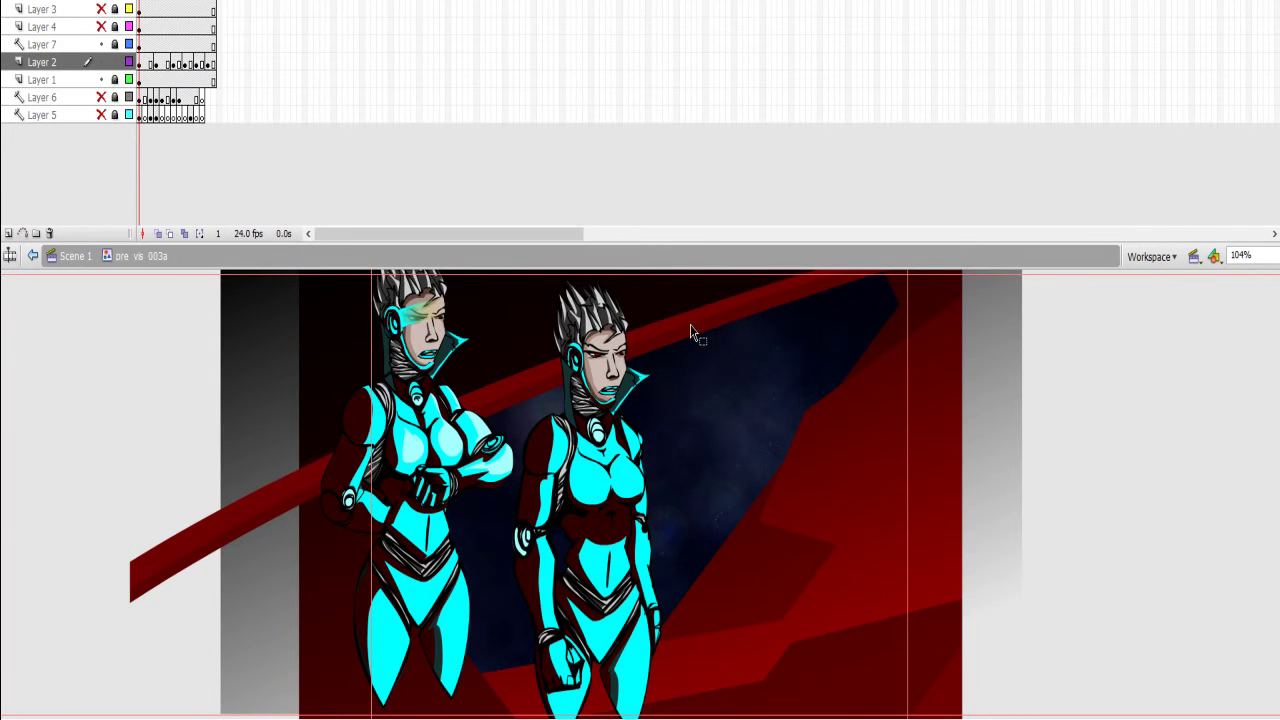
pyautogui.click(101, 44)
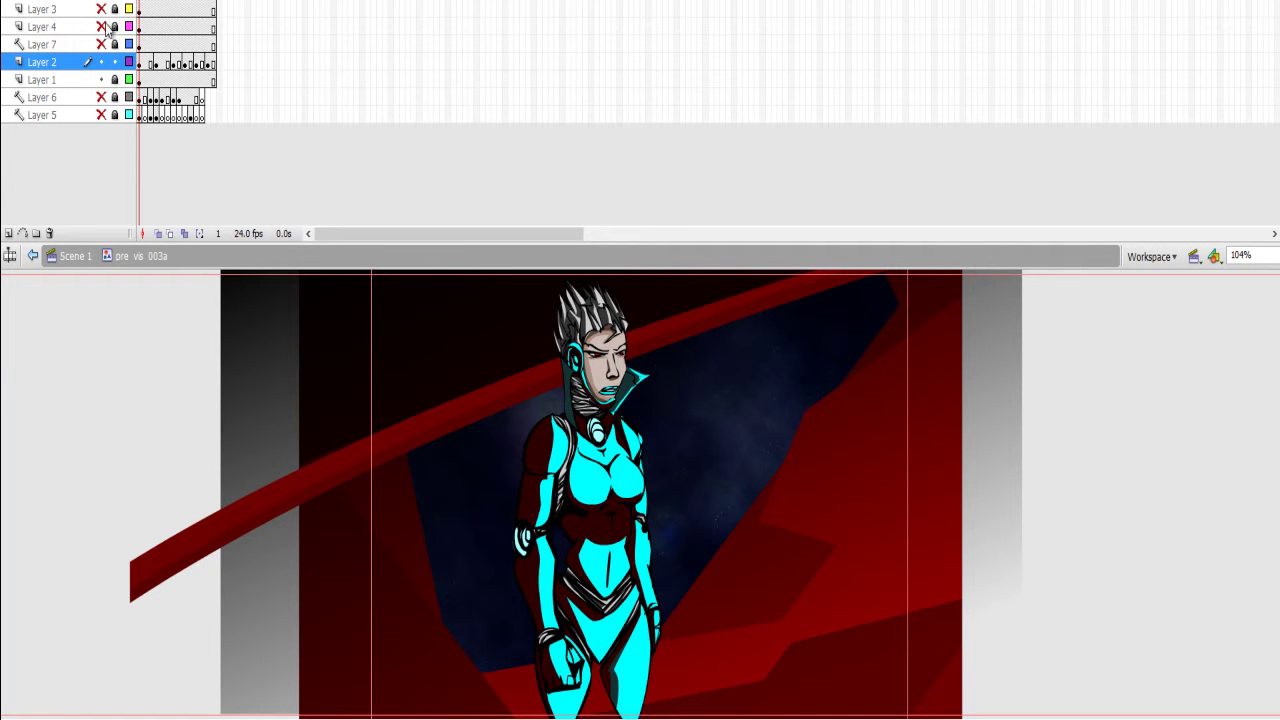
pyautogui.moveTo(101, 26); pyautogui.dragTo(101, 9)
pyautogui.click(738, 496)
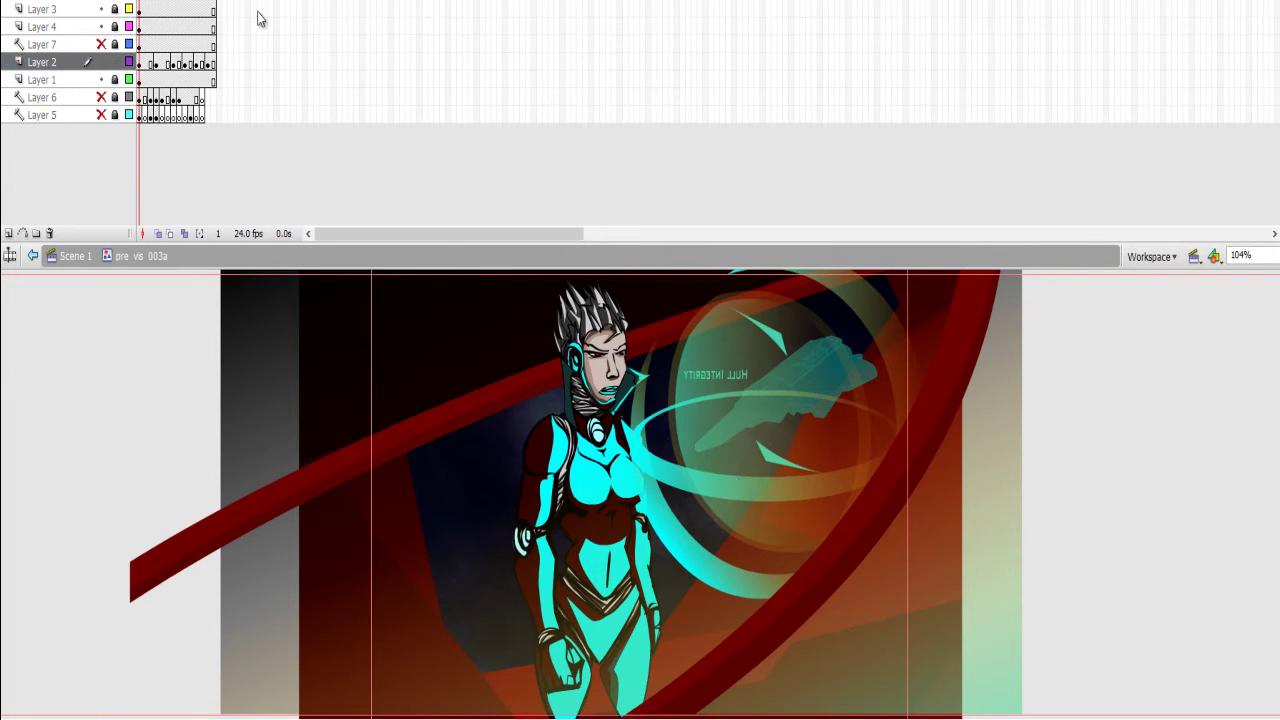
pyautogui.click(130, 8)
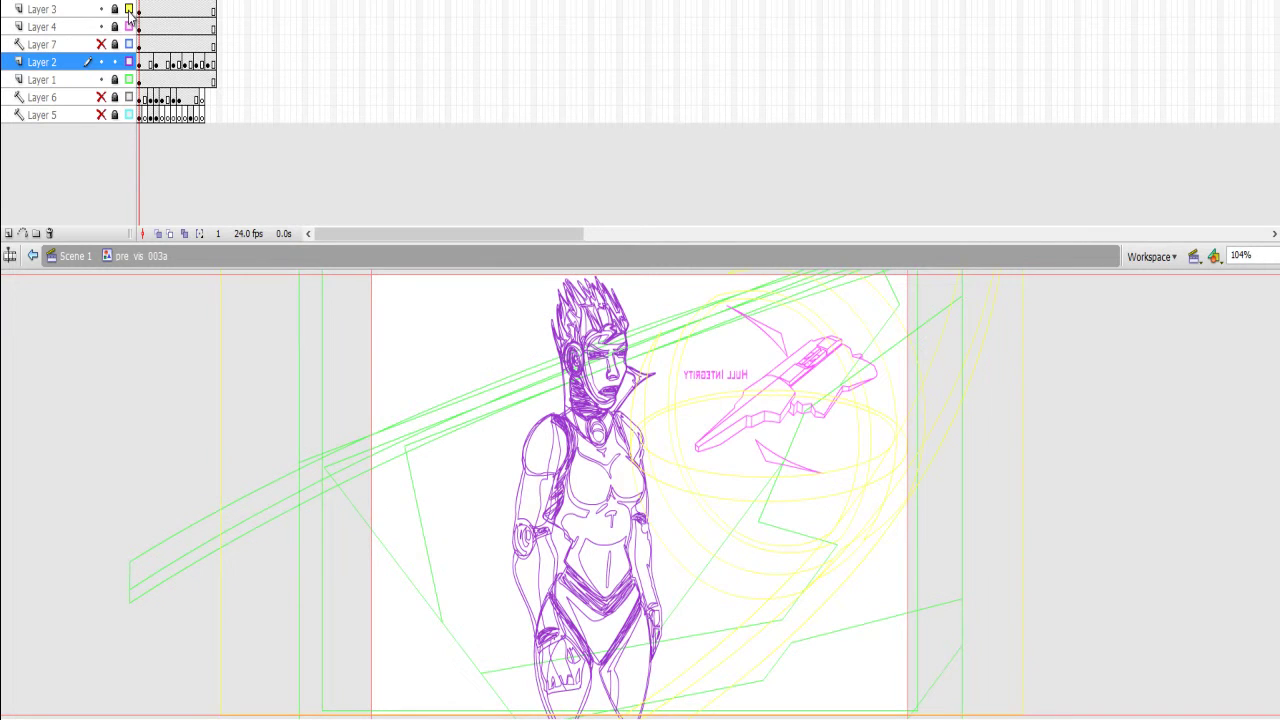
pyautogui.moveTo(130, 18); pyautogui.dragTo(131, 20)
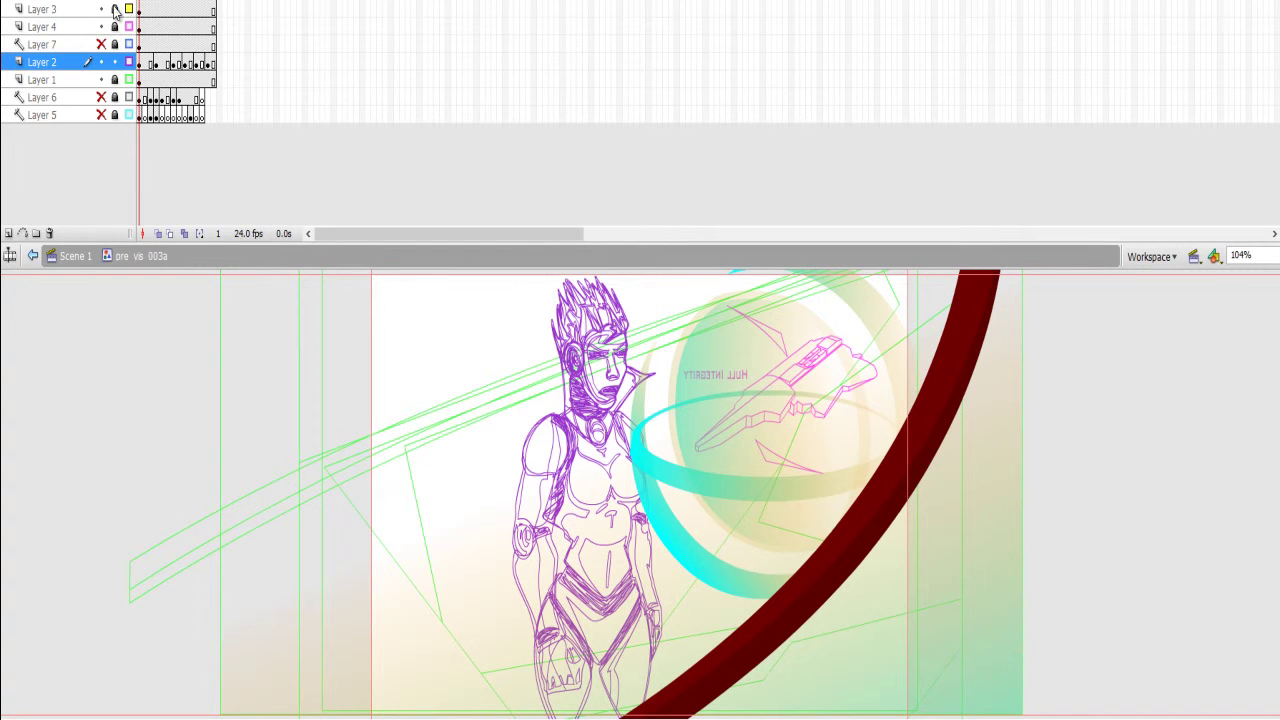
# On Layer 3, drill into the hologram's nested groups and select the dark sphere fill behind the ring
pyautogui.click(755, 398)
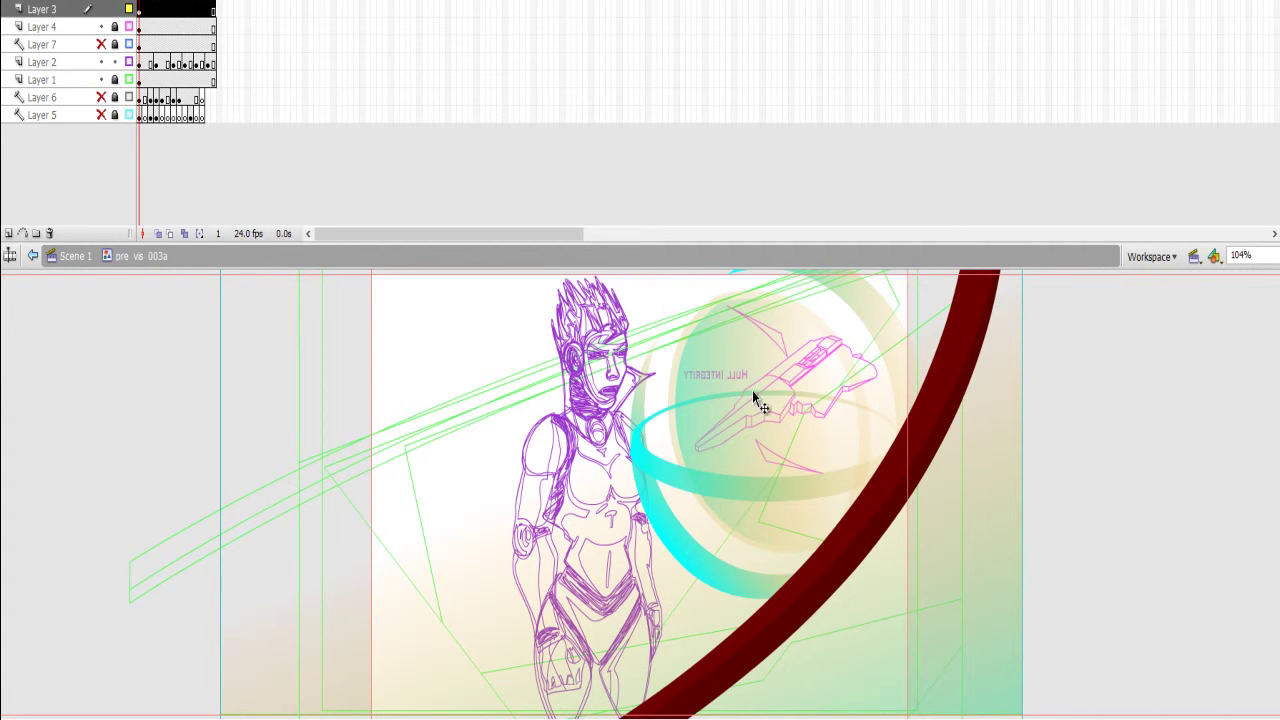
pyautogui.doubleClick(776, 464)
pyautogui.click(775, 488)
pyautogui.doubleClick(780, 490)
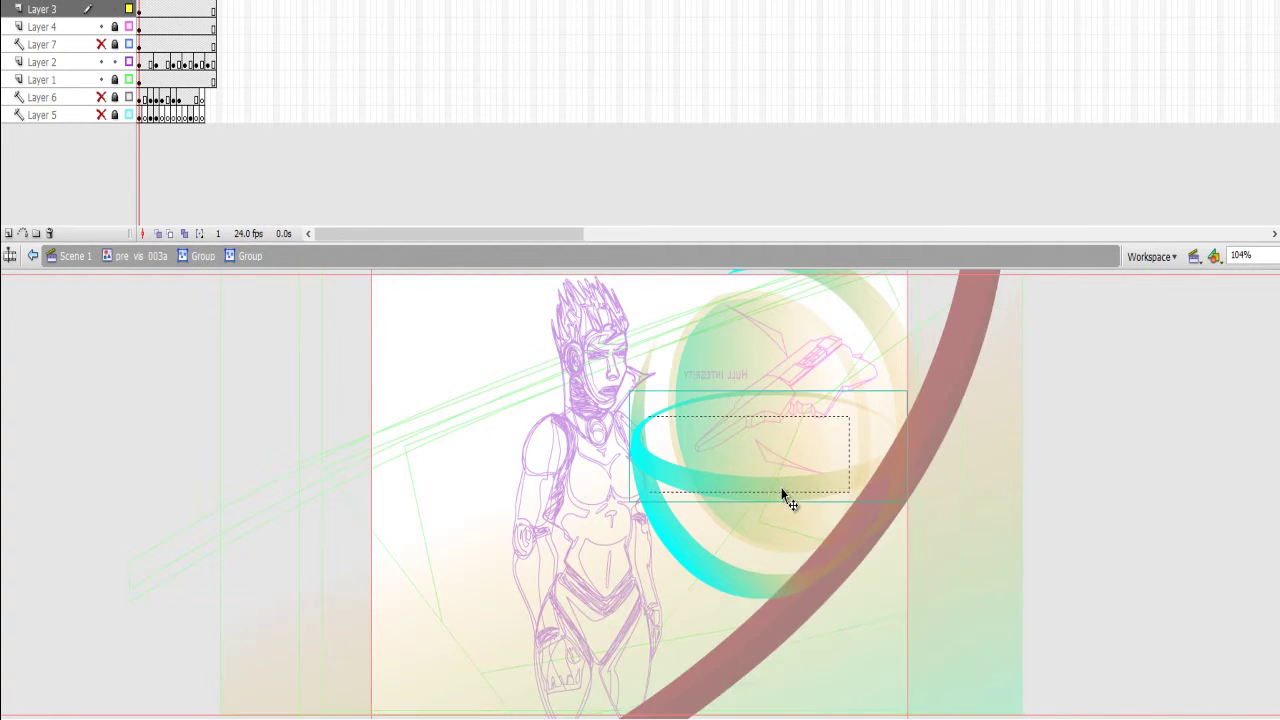
pyautogui.doubleClick(785, 490)
pyautogui.click(850, 490)
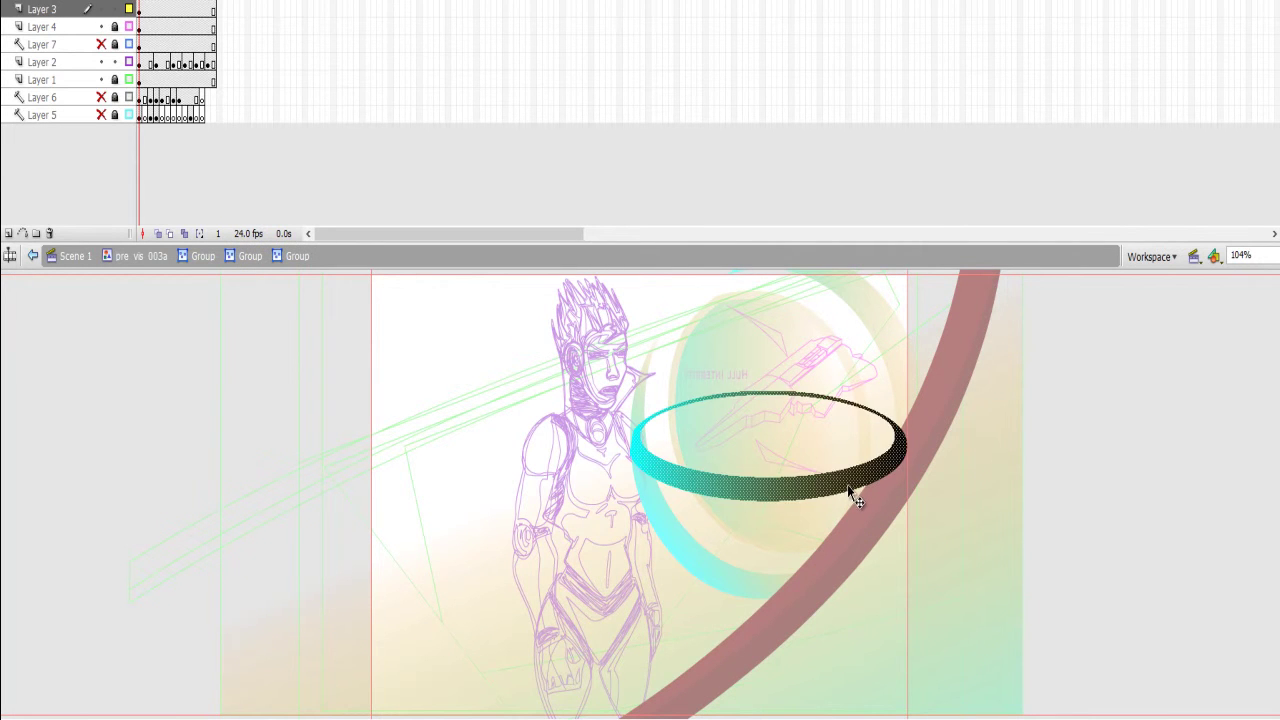
pyautogui.doubleClick(977, 446)
pyautogui.click(765, 567)
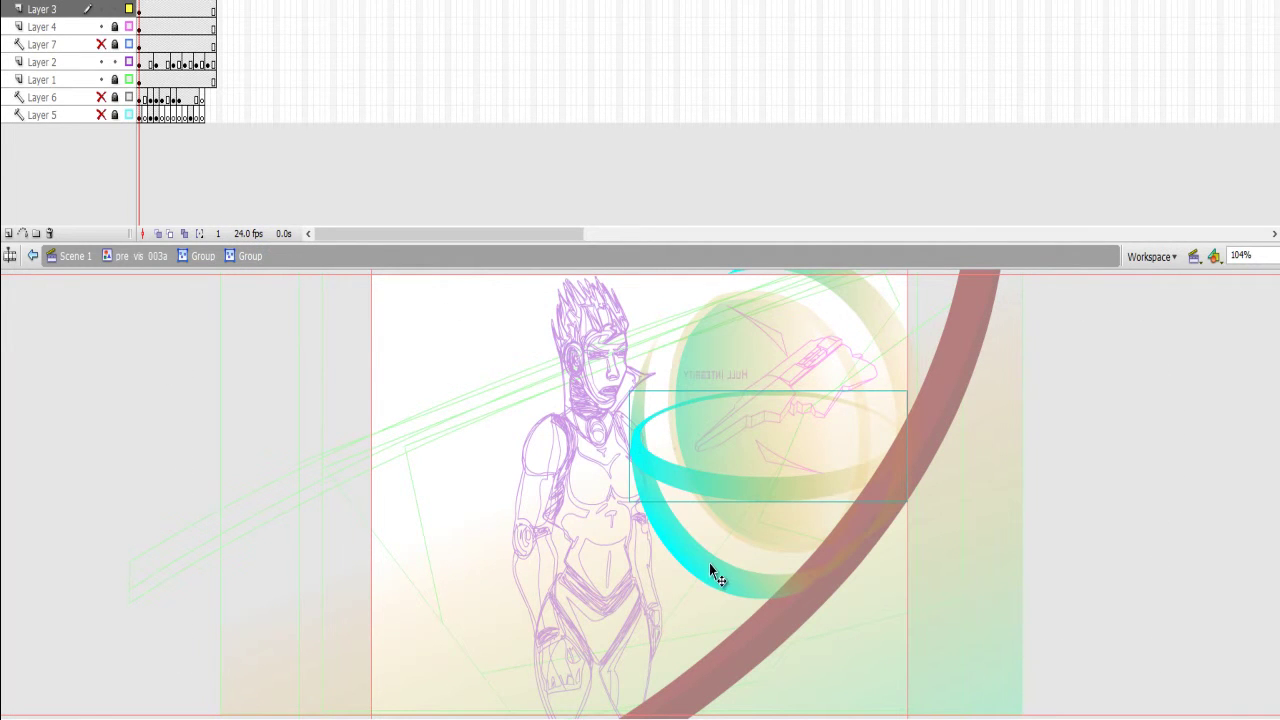
pyautogui.click(762, 543)
# Delete the dark oval fill and its leftover outline, then exit the groups back to Scene 1
pyautogui.press('Delete')
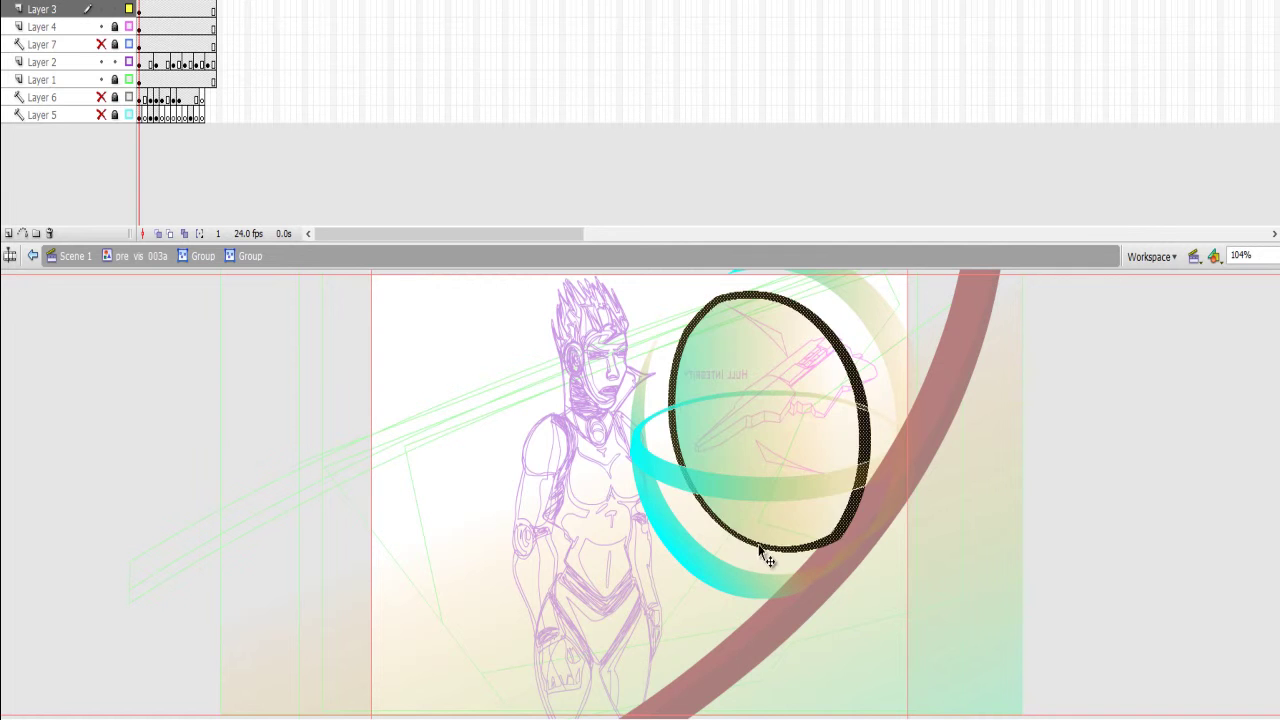
pyautogui.press('Delete')
pyautogui.doubleClick(1072, 428)
pyautogui.doubleClick(1074, 420)
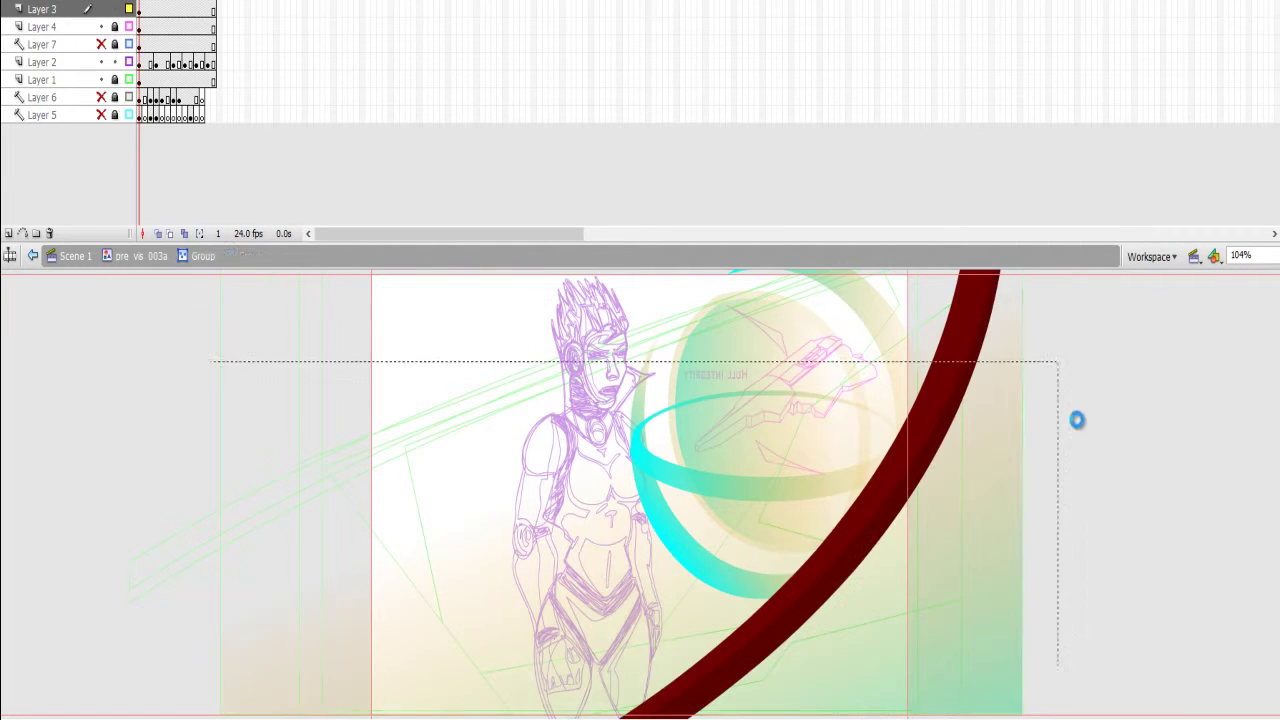
pyautogui.click(1075, 423)
pyautogui.doubleClick(1075, 416)
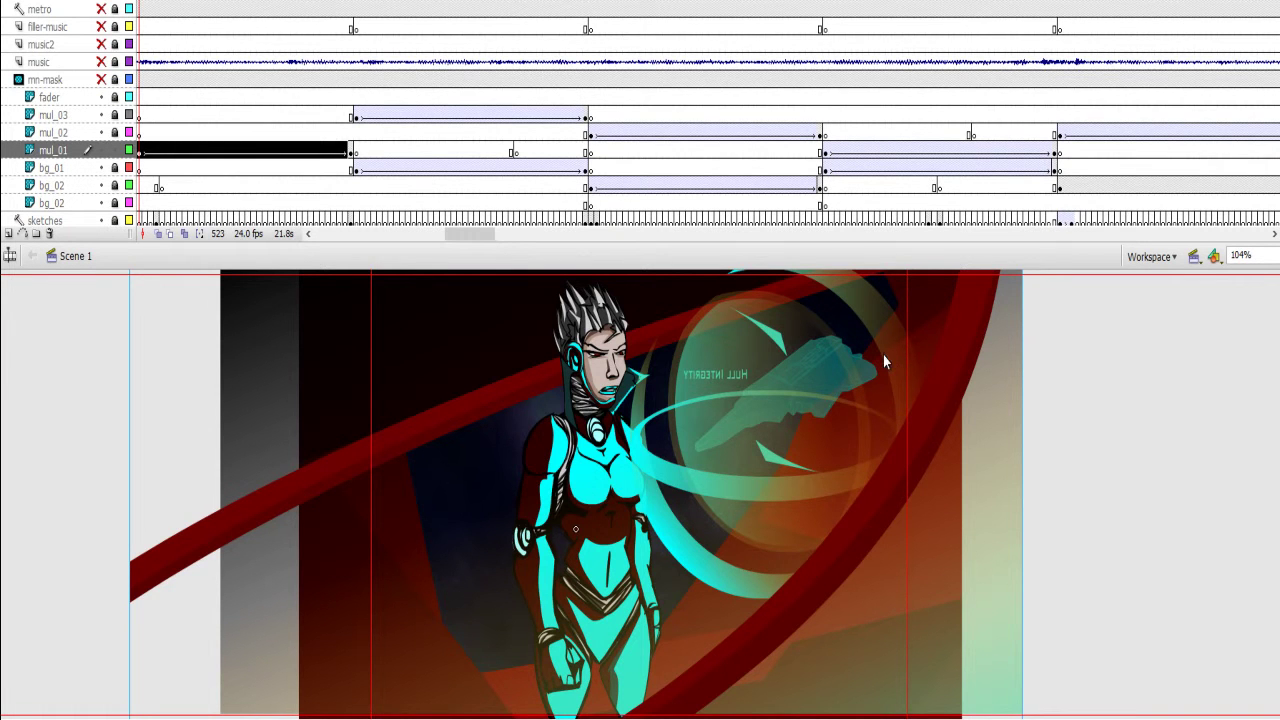
# Play Scene 1 from frame 523, shorten the timeline panel, and go to mul_03's keyframe at frame 561
pyautogui.press('Return')
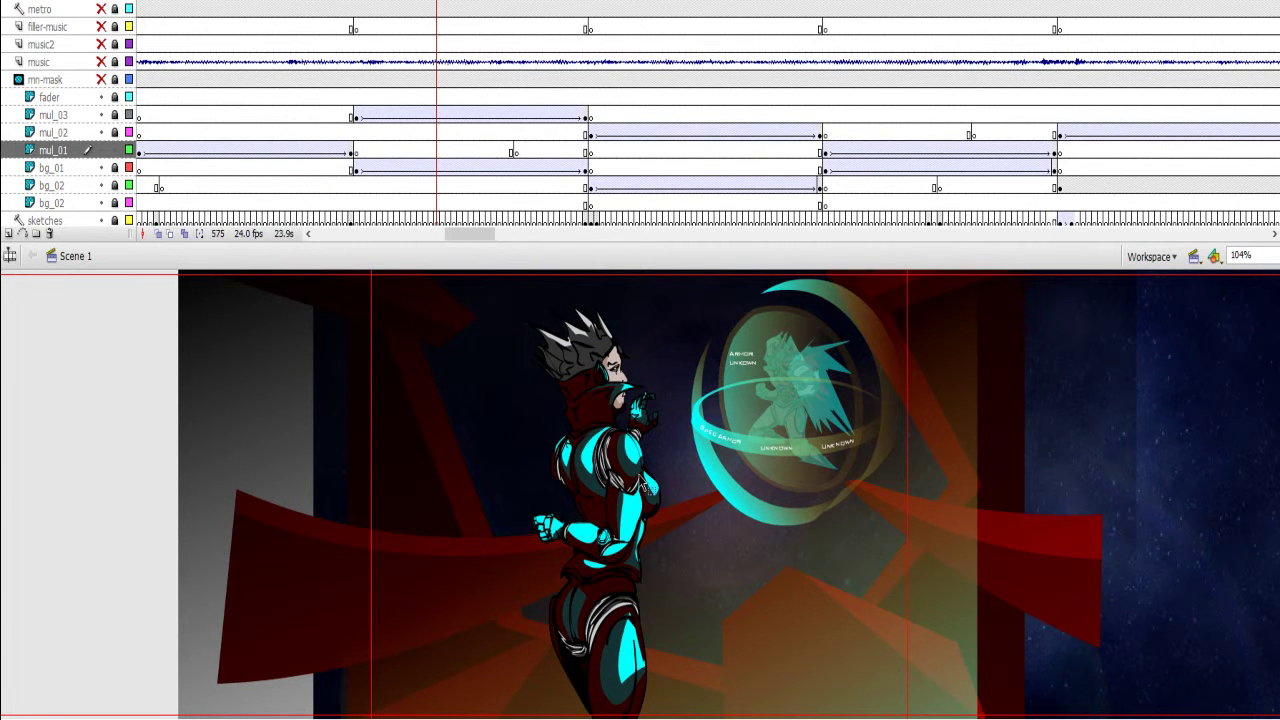
pyautogui.moveTo(760, 249); pyautogui.dragTo(770, 222)
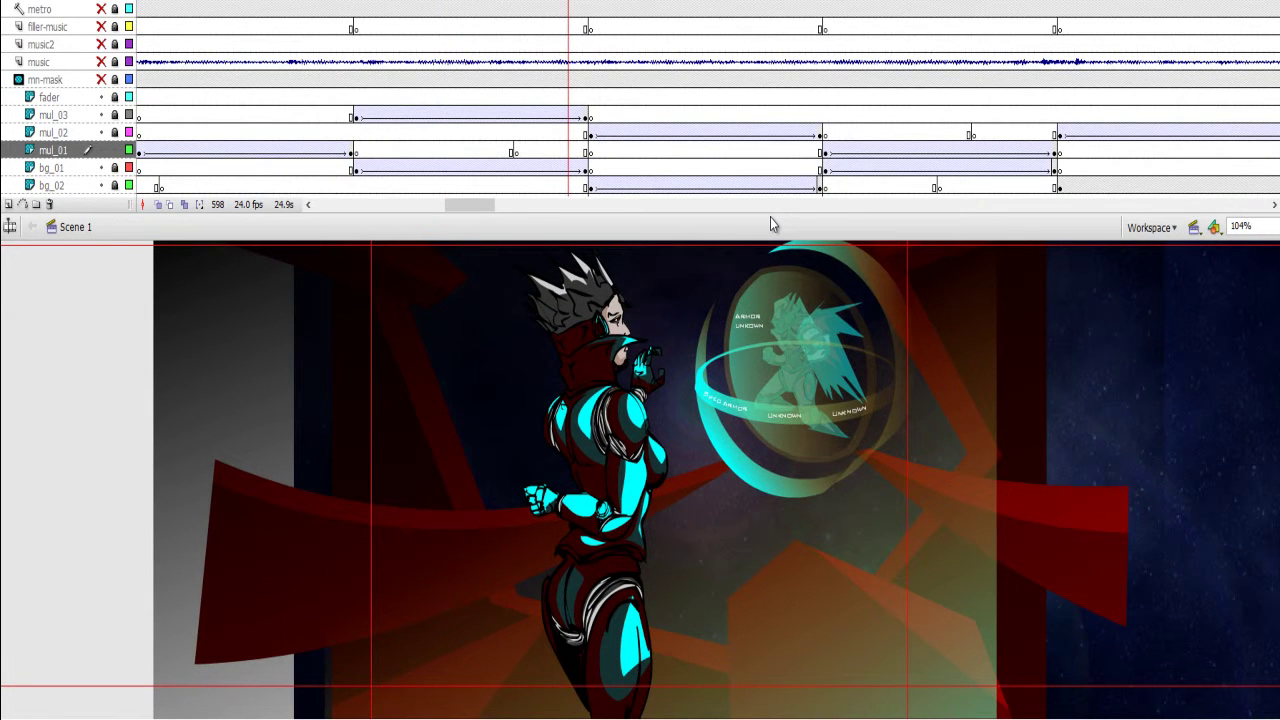
pyautogui.click(356, 117)
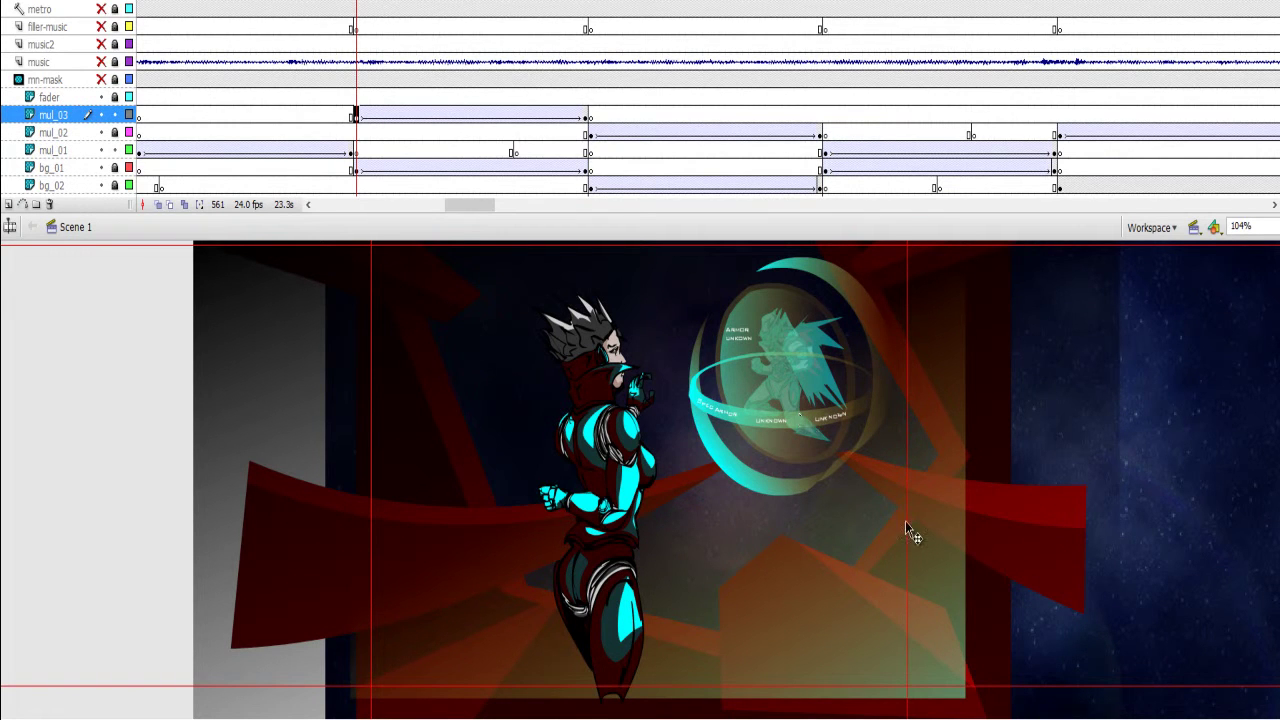
# Inside pre vs 003b, preview Layers 2 and 3 as outlines, then shift Layer 2's light gradient overlay right
pyautogui.doubleClick(941, 638)
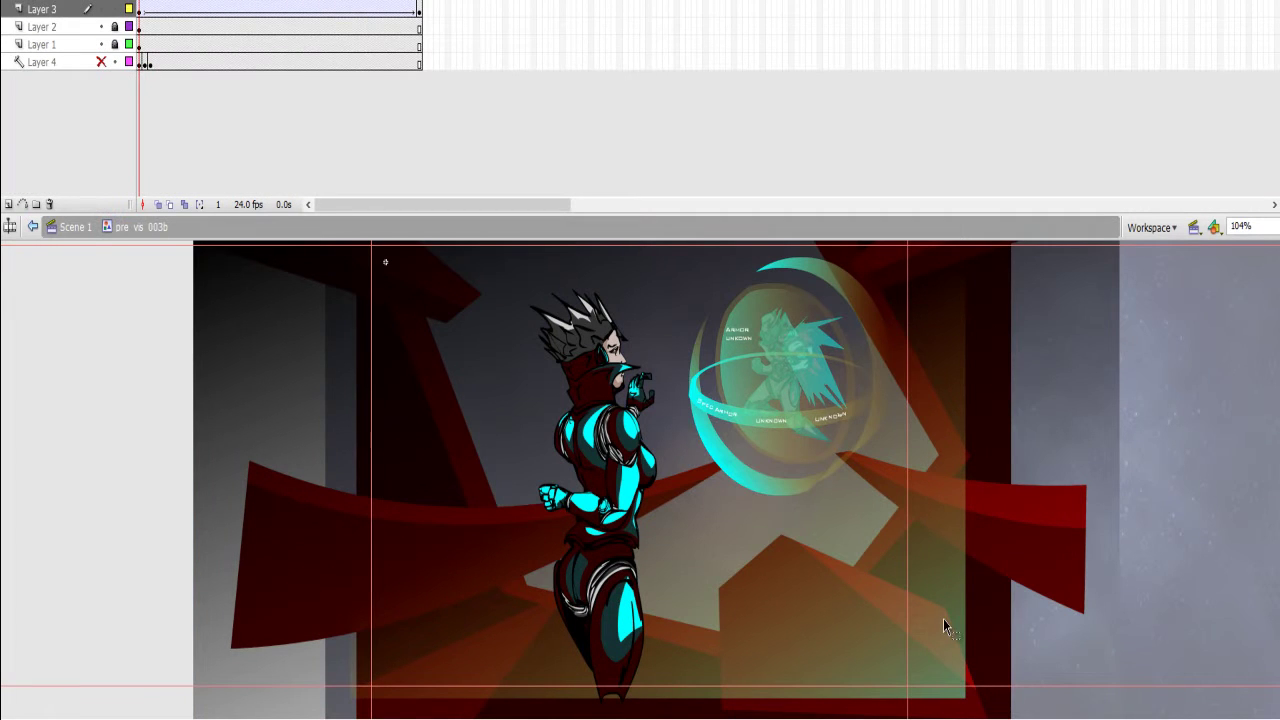
pyautogui.click(128, 9)
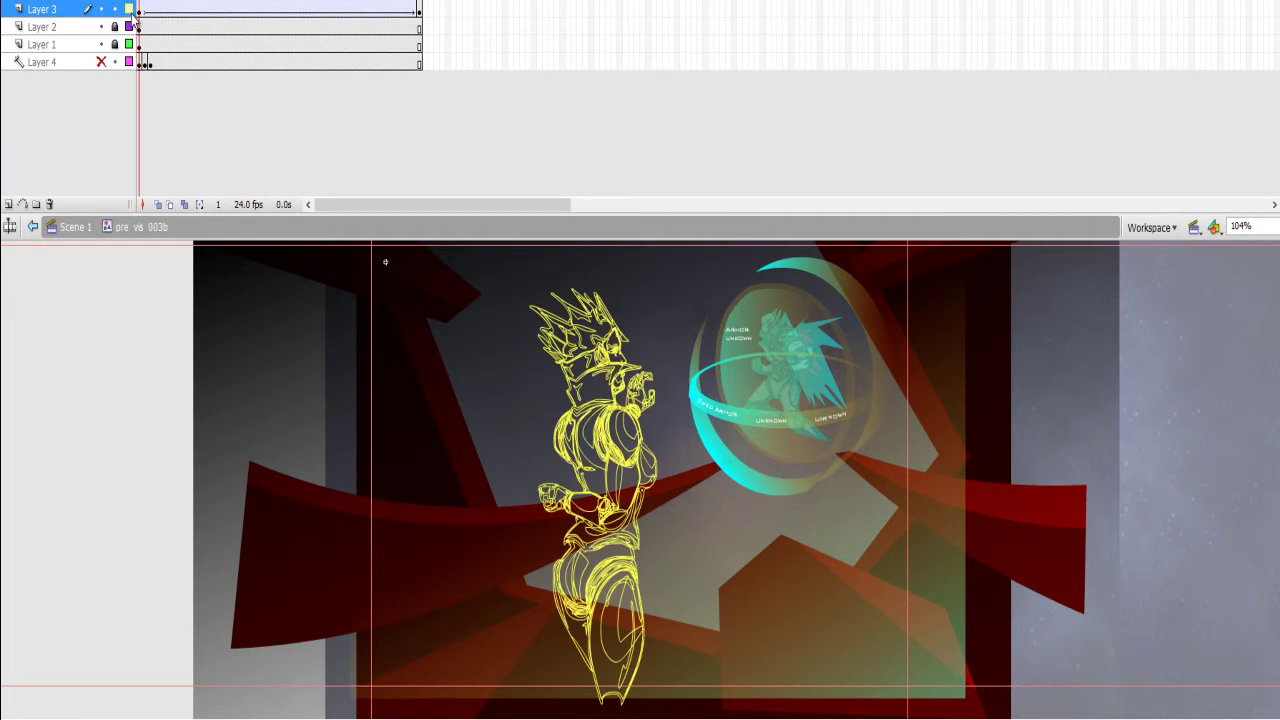
pyautogui.click(128, 9)
pyautogui.click(128, 27)
pyautogui.click(128, 27)
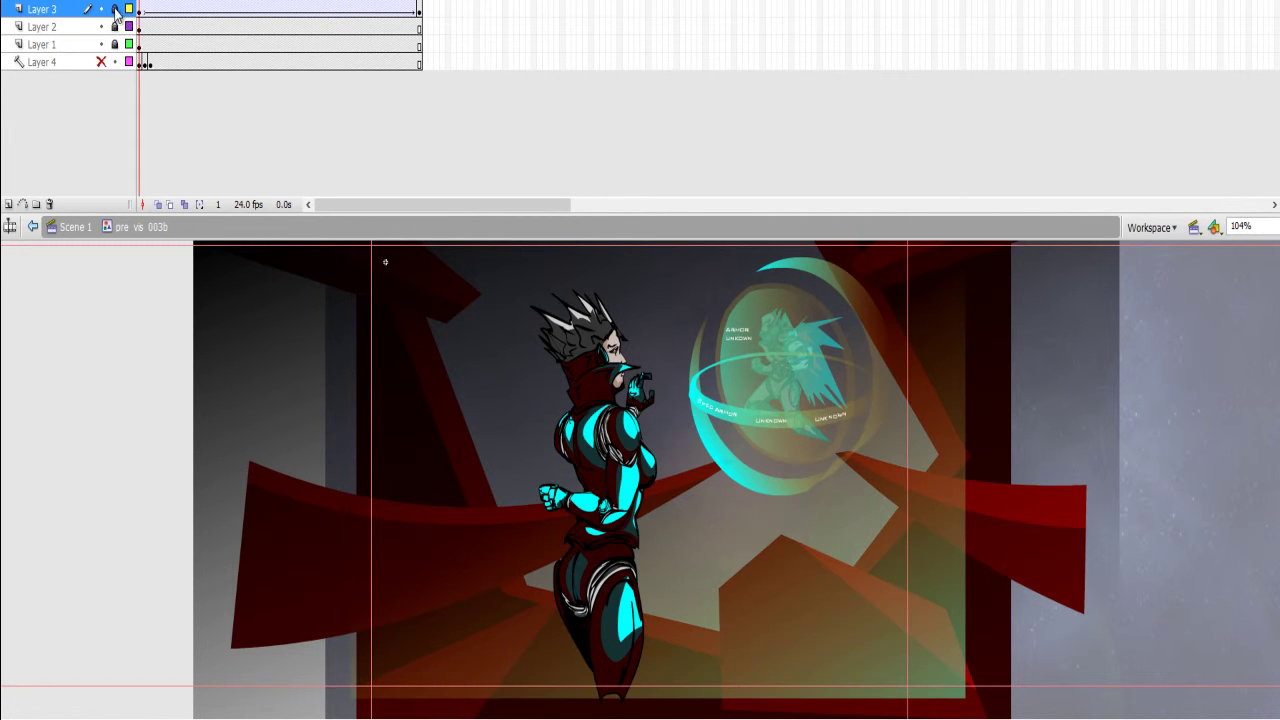
pyautogui.click(128, 27)
pyautogui.click(128, 27)
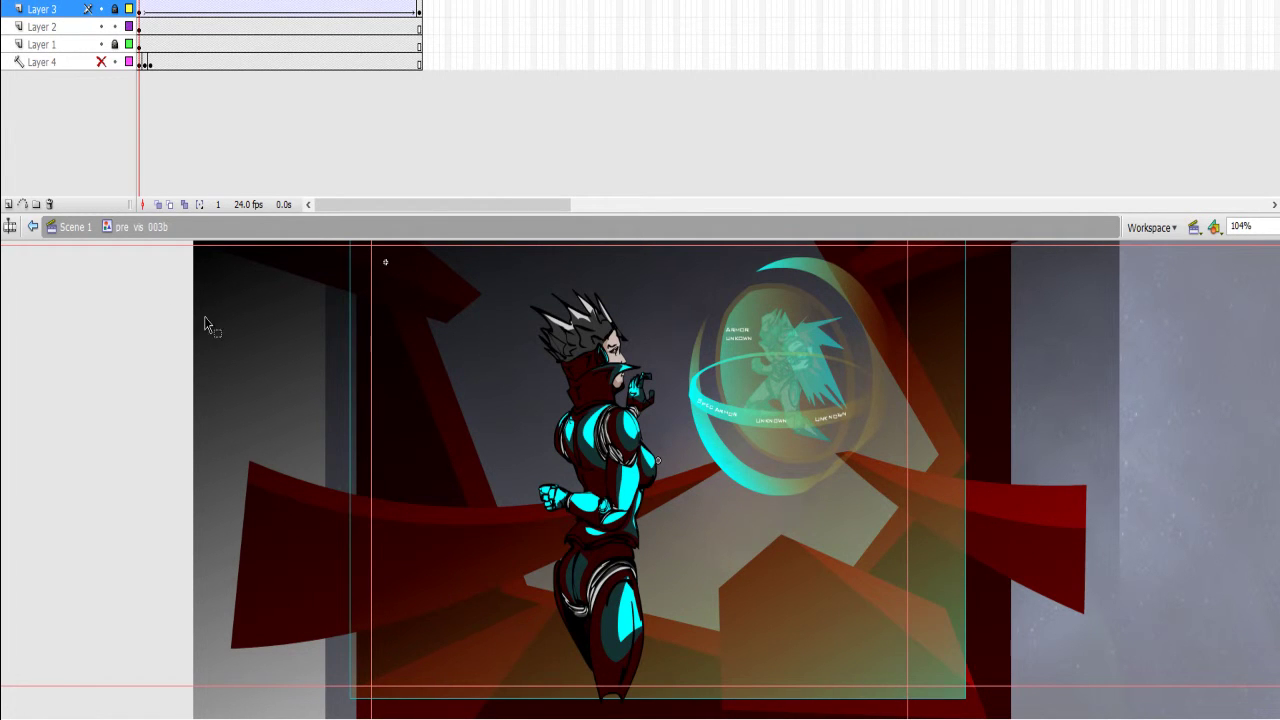
pyautogui.click(814, 488)
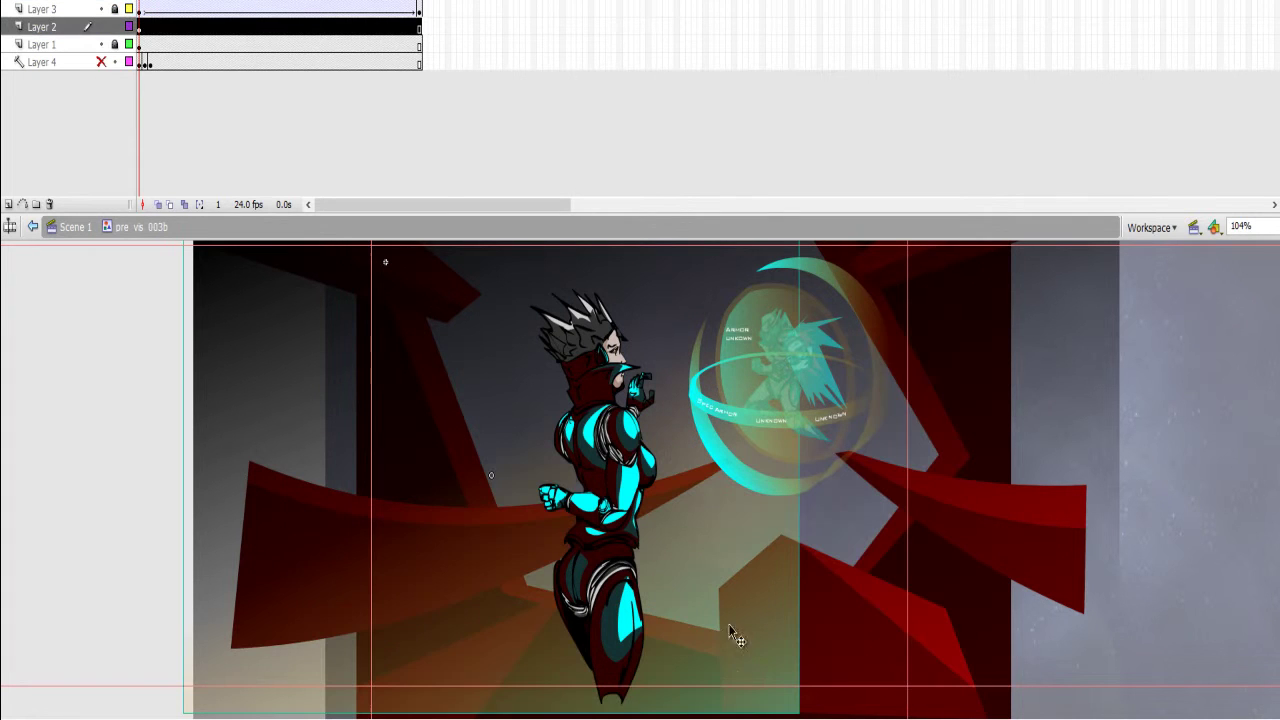
pyautogui.moveTo(743, 591); pyautogui.dragTo(889, 601)
# Return to Scene 1, play from frame 561, and unhide the metro layer
pyautogui.click(78, 227)
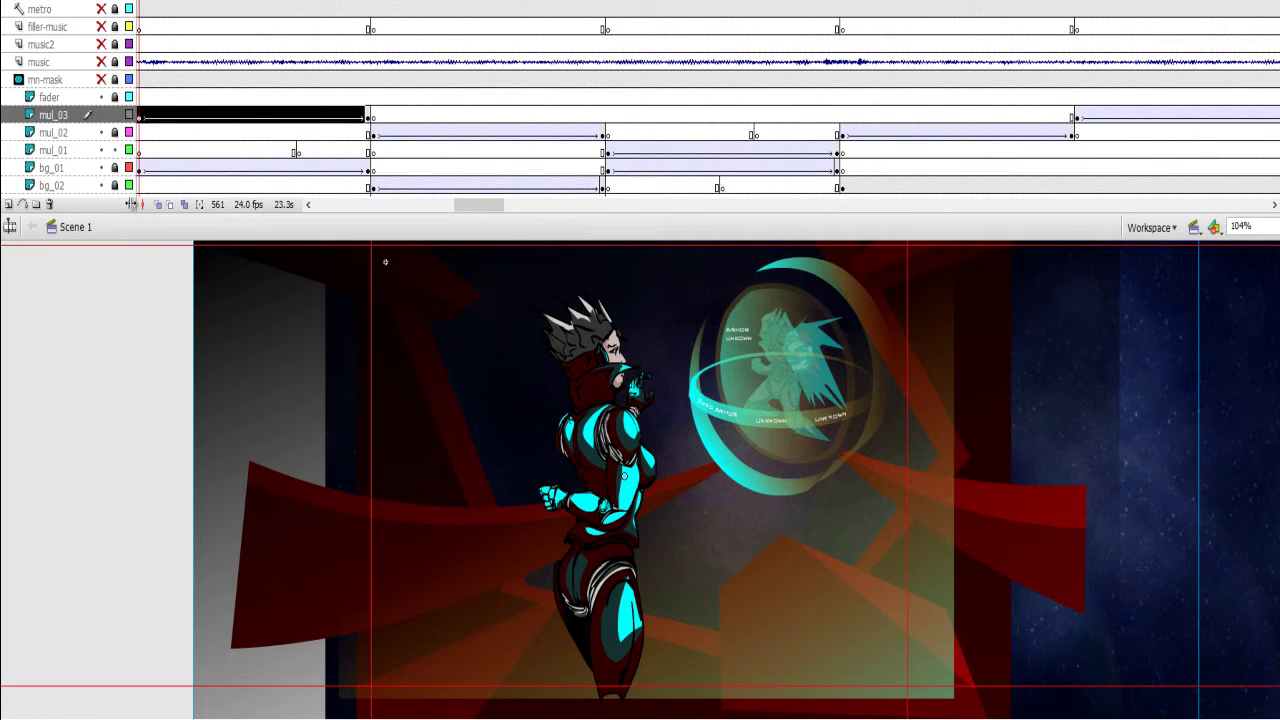
pyautogui.press('Return')
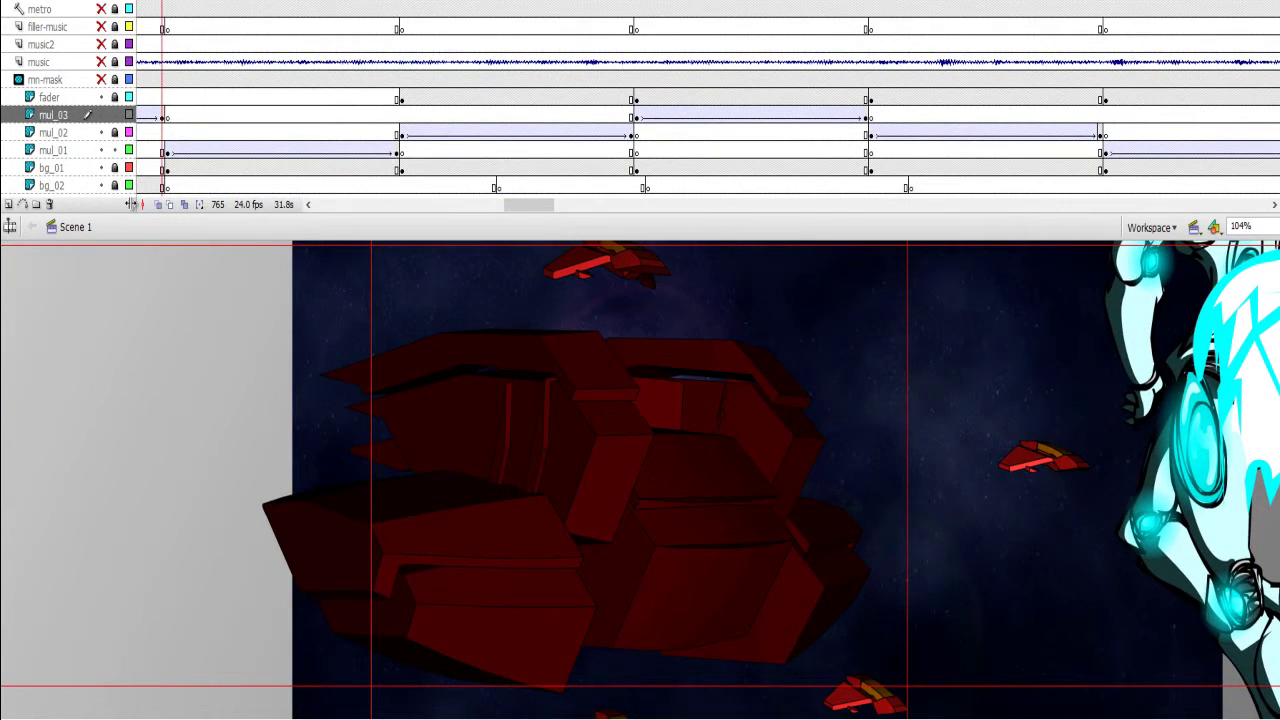
pyautogui.click(101, 8)
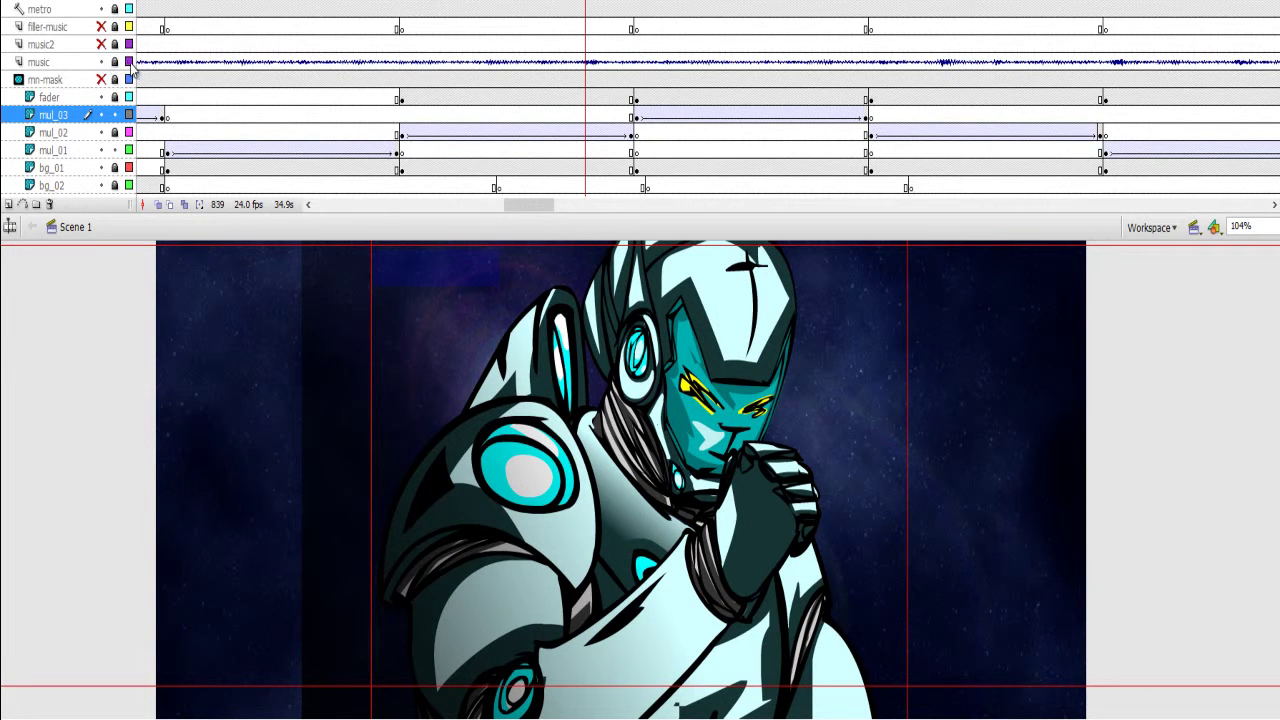
# Lower the system volume to 46 and replay Scene 1 from frame 859 to the helmet close-up
pyautogui.press('Return')
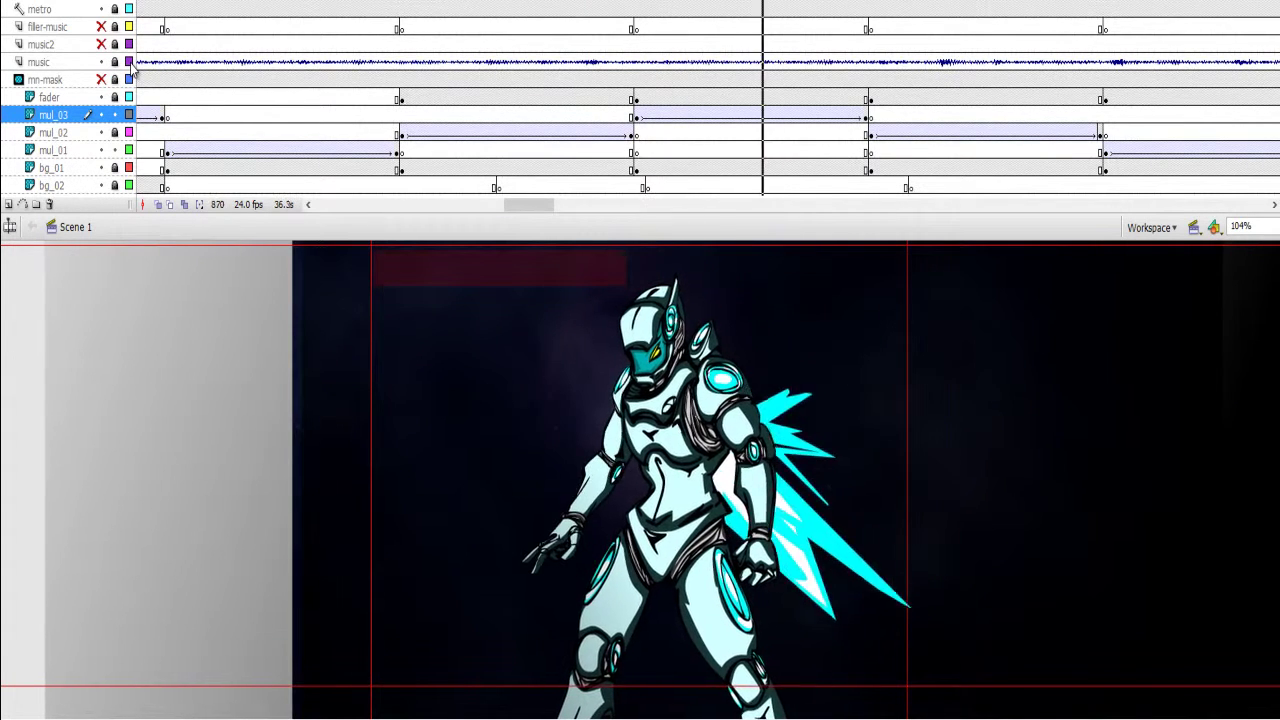
pyautogui.press(',')
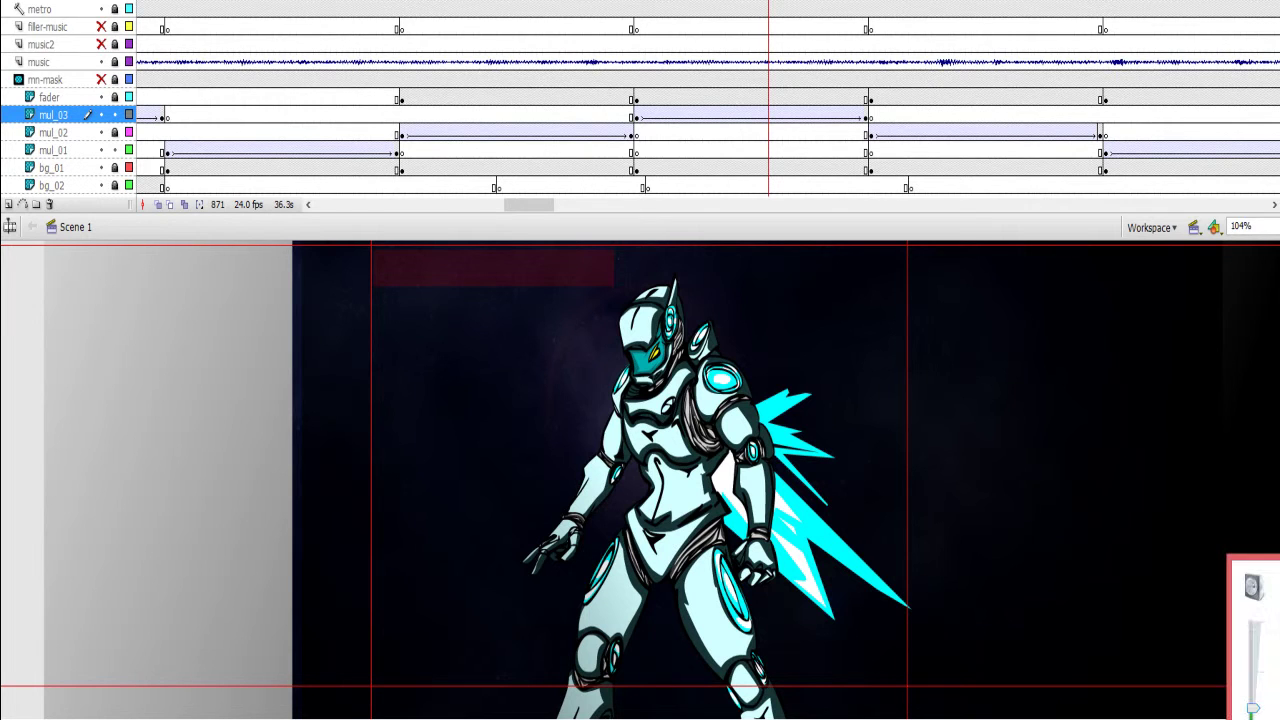
pyautogui.moveTo(1258, 700)
pyautogui.mouseDown()
pyautogui.moveTo(1258, 665)
pyautogui.moveTo(1262, 705)
pyautogui.moveTo(1252, 698)
pyautogui.mouseUp()
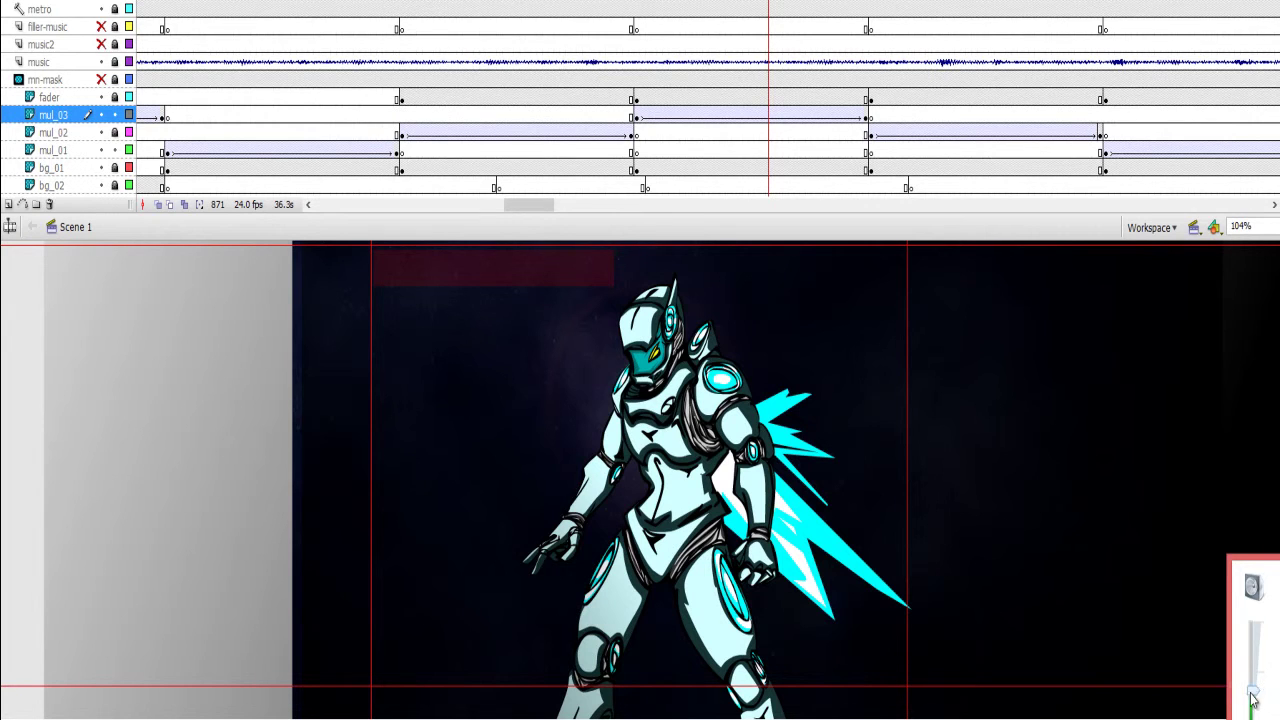
pyautogui.click(1145, 648)
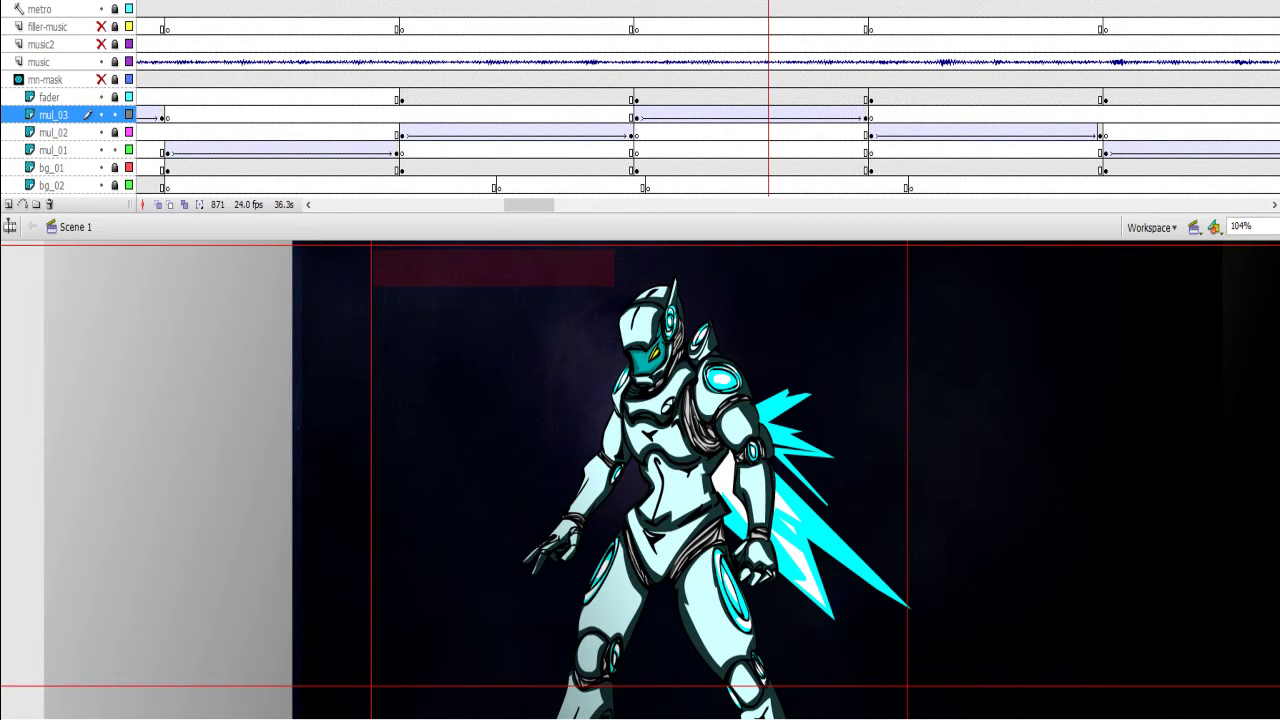
pyautogui.click(700, 45)
pyautogui.press('Return')
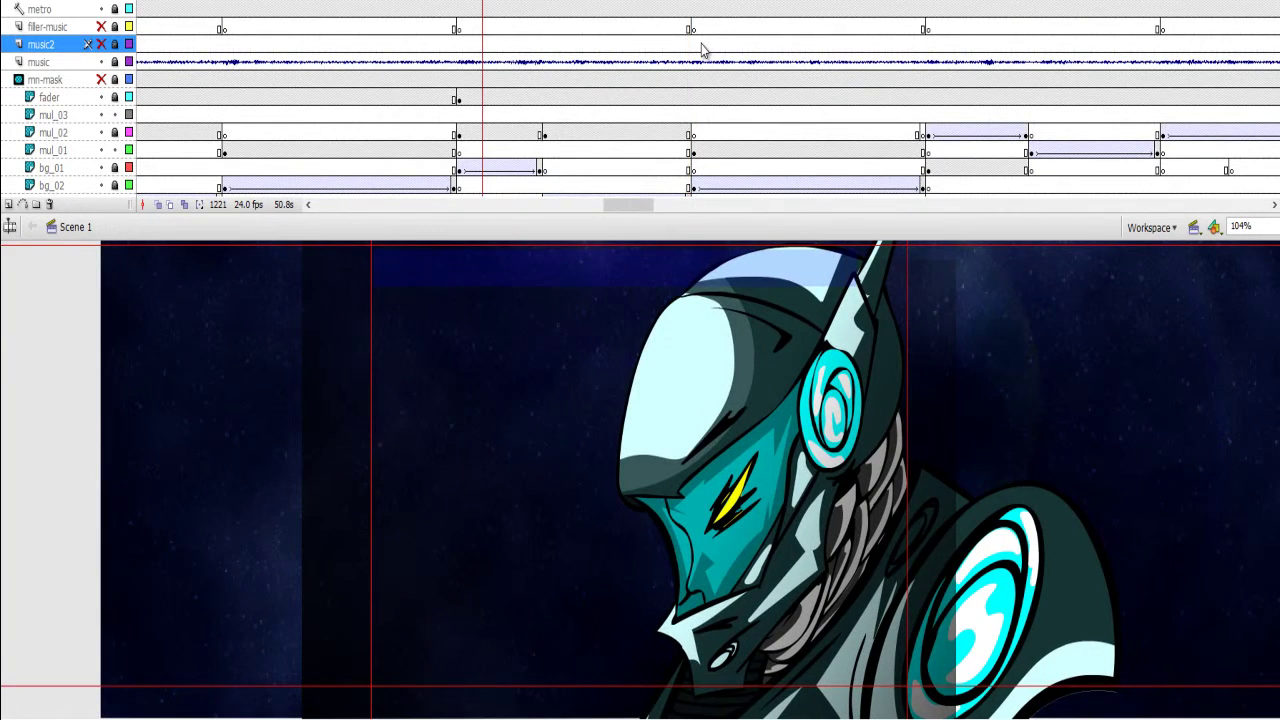
# Preview the flying robot shot at frame 1112 and the red ship shot at frame 1021
pyautogui.moveTo(628, 204); pyautogui.dragTo(600, 204)
pyautogui.click(522, 150)
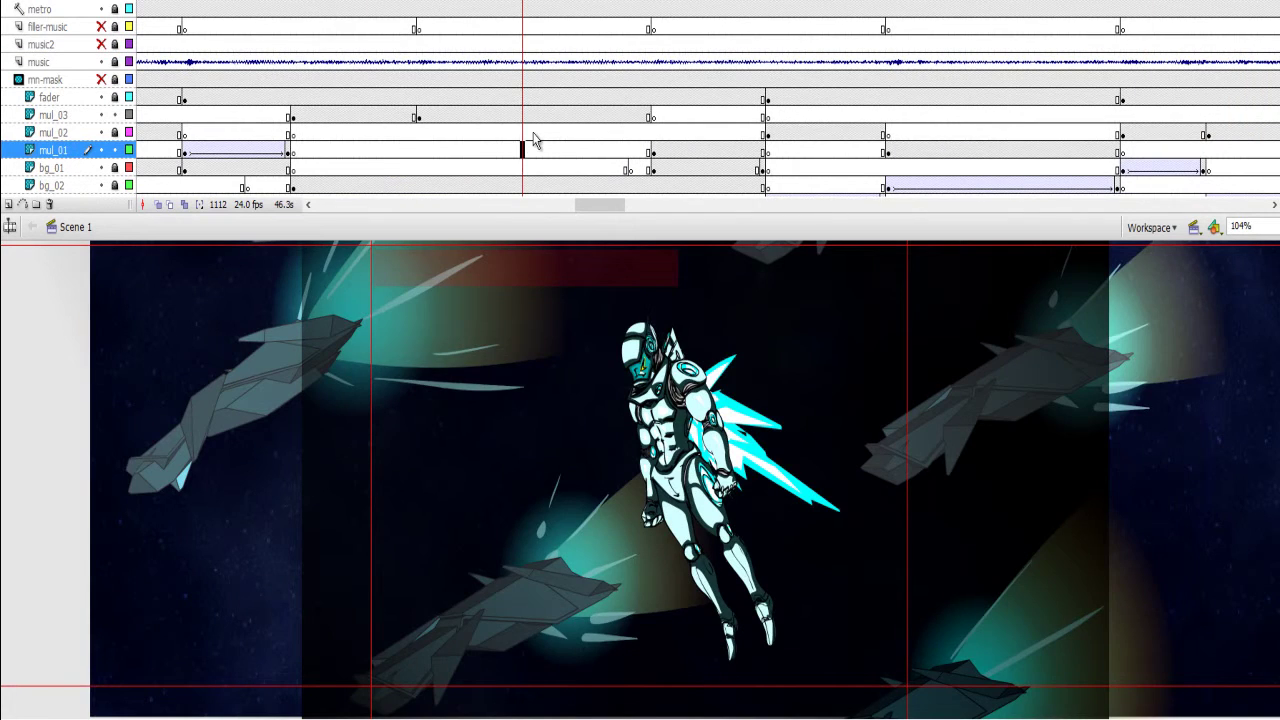
pyautogui.press('Return')
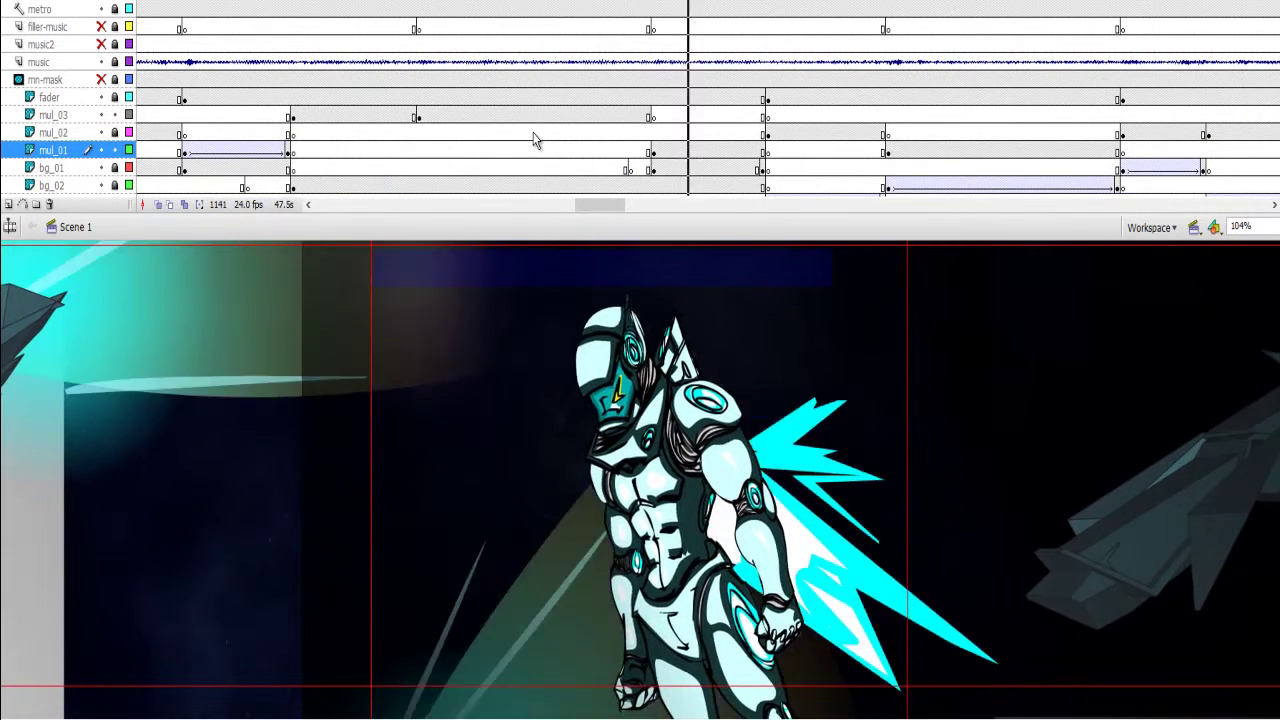
pyautogui.moveTo(600, 204); pyautogui.dragTo(576, 204)
pyautogui.click(560, 168)
pyautogui.press('Return')
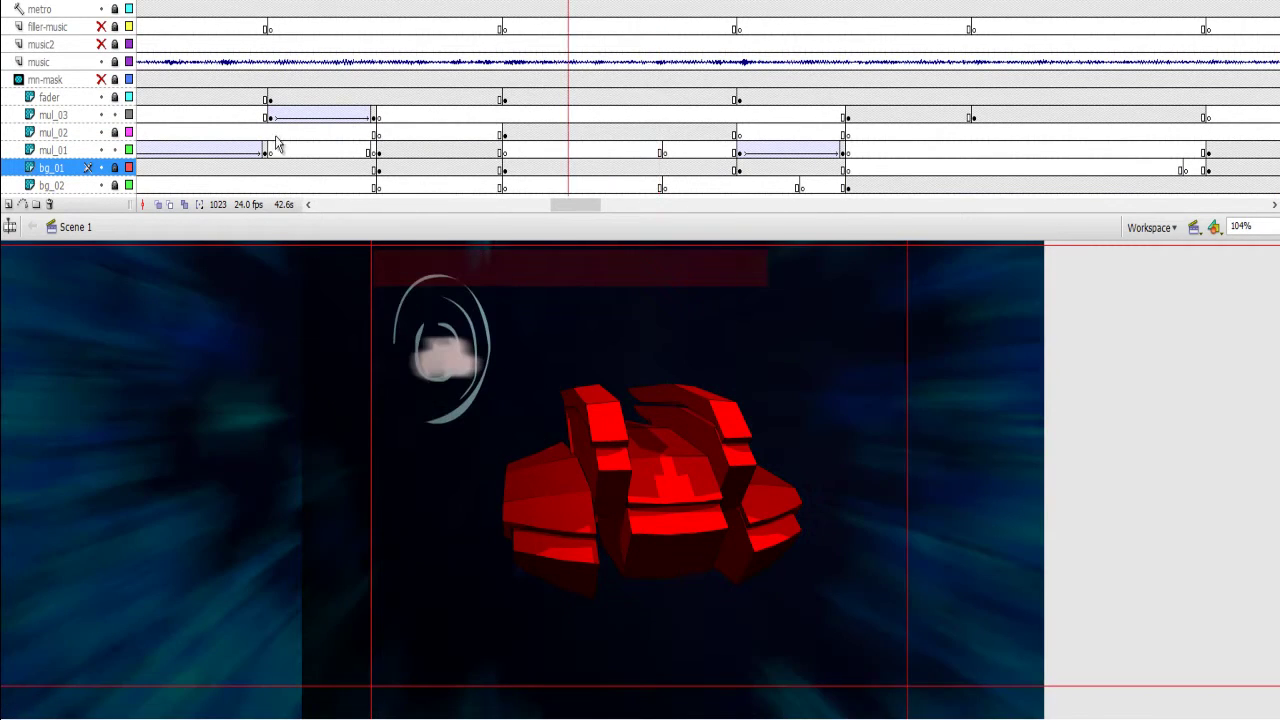
# Jump through the standing robot, frame-834 close-up and rear-view shots, then play from frame 709
pyautogui.click(293, 132)
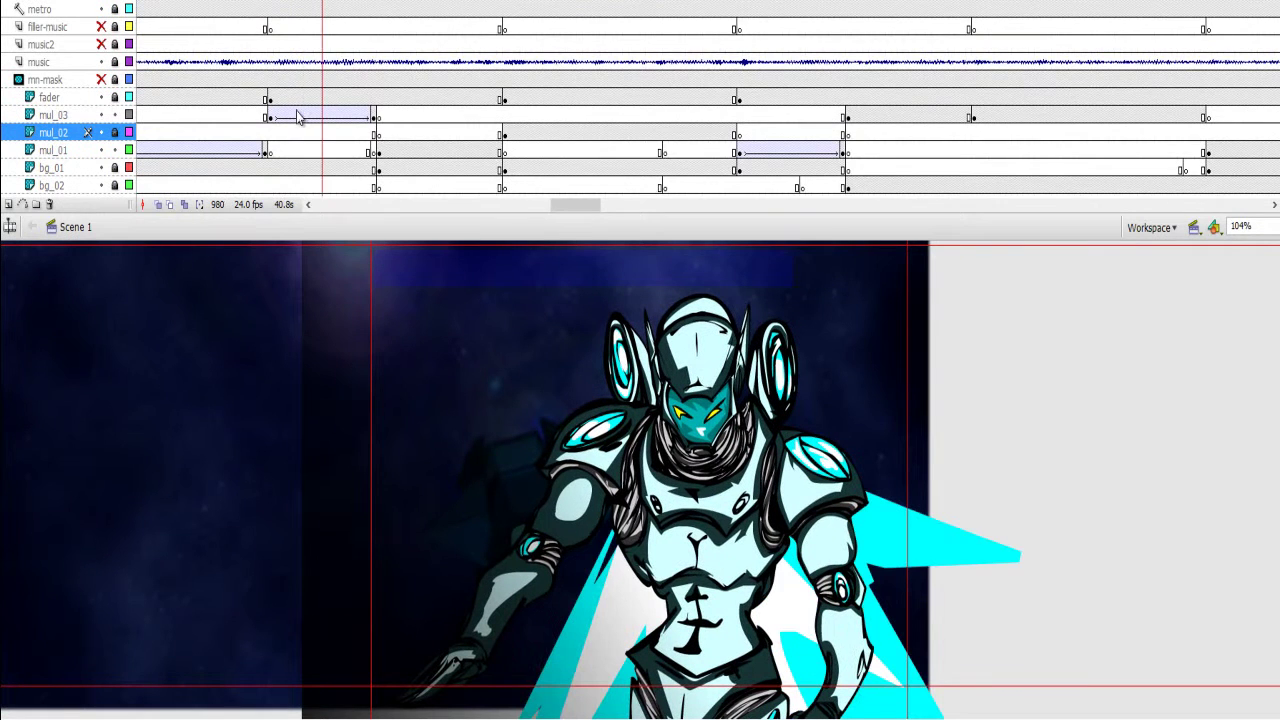
pyautogui.moveTo(594, 206); pyautogui.dragTo(551, 210)
pyautogui.click(505, 152)
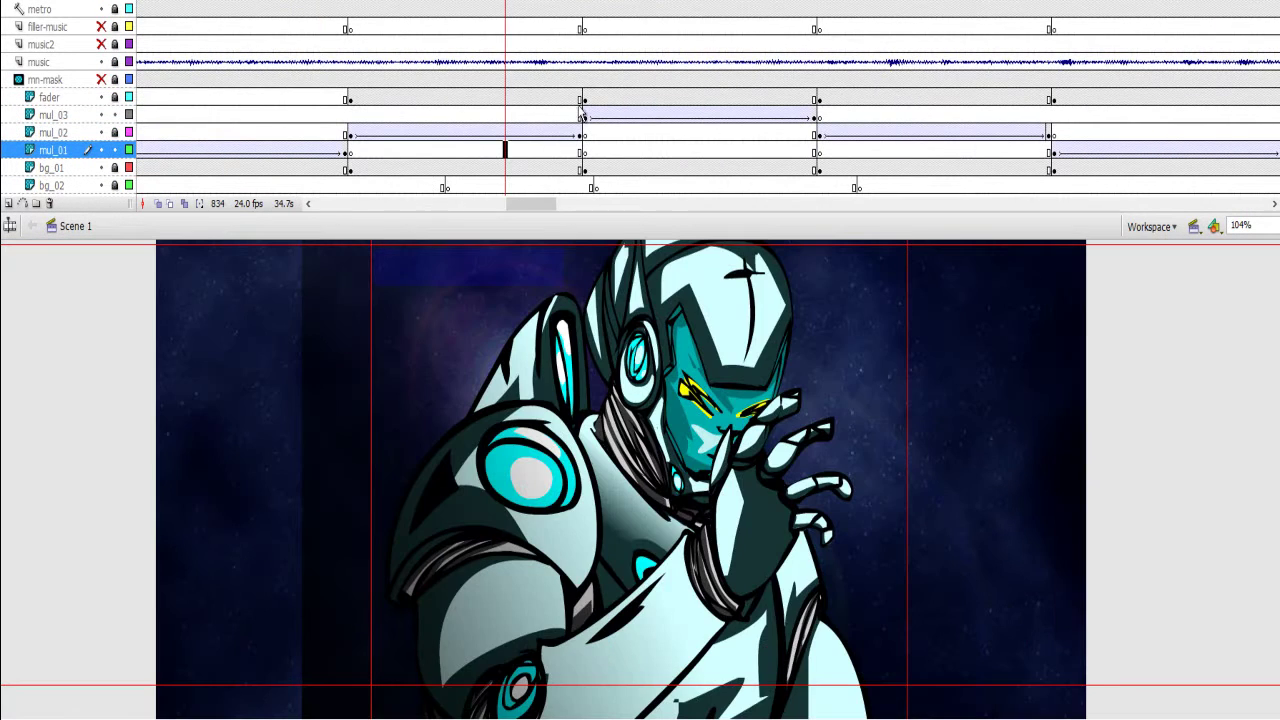
pyautogui.click(268, 185)
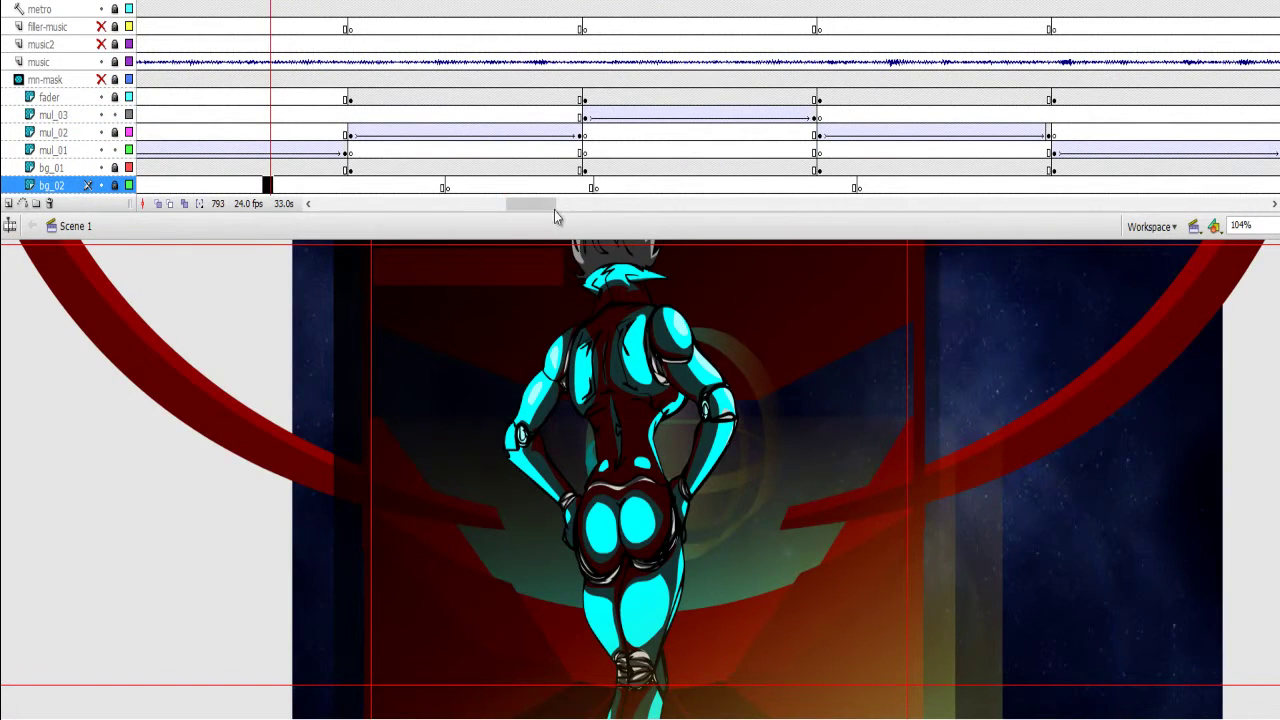
pyautogui.moveTo(548, 210); pyautogui.dragTo(522, 208)
pyautogui.click(501, 167)
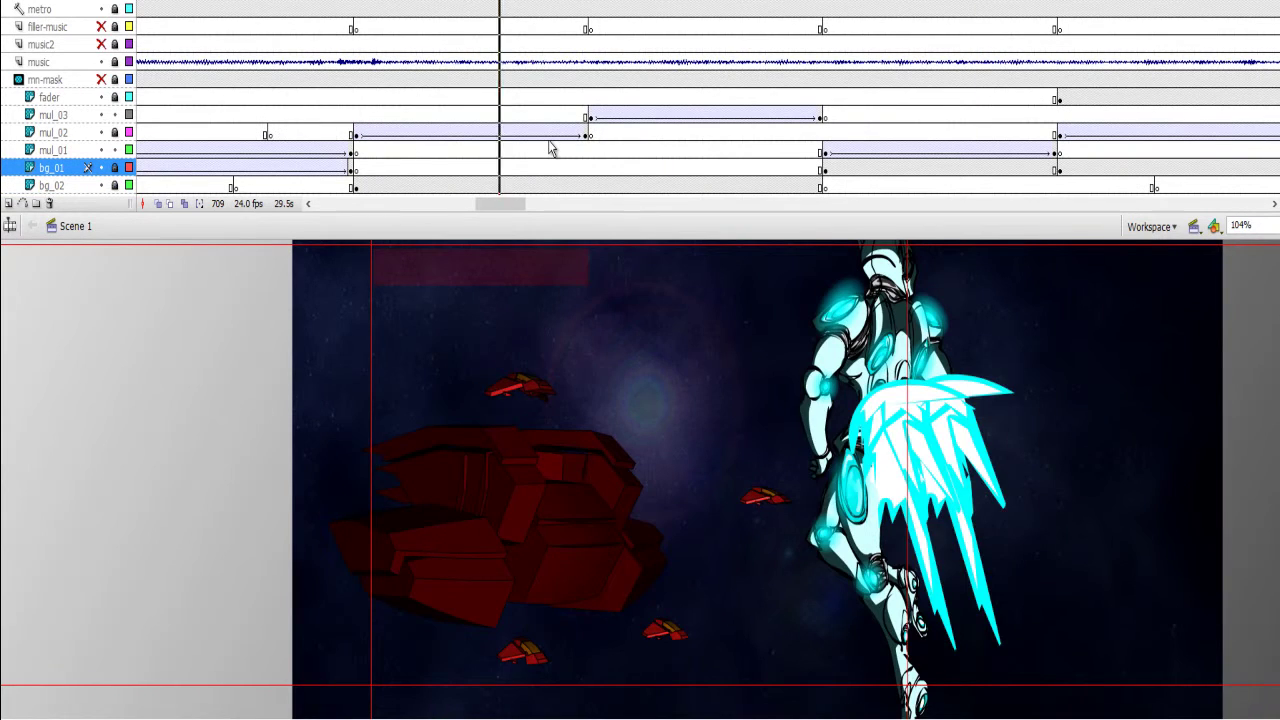
pyautogui.press('Return')
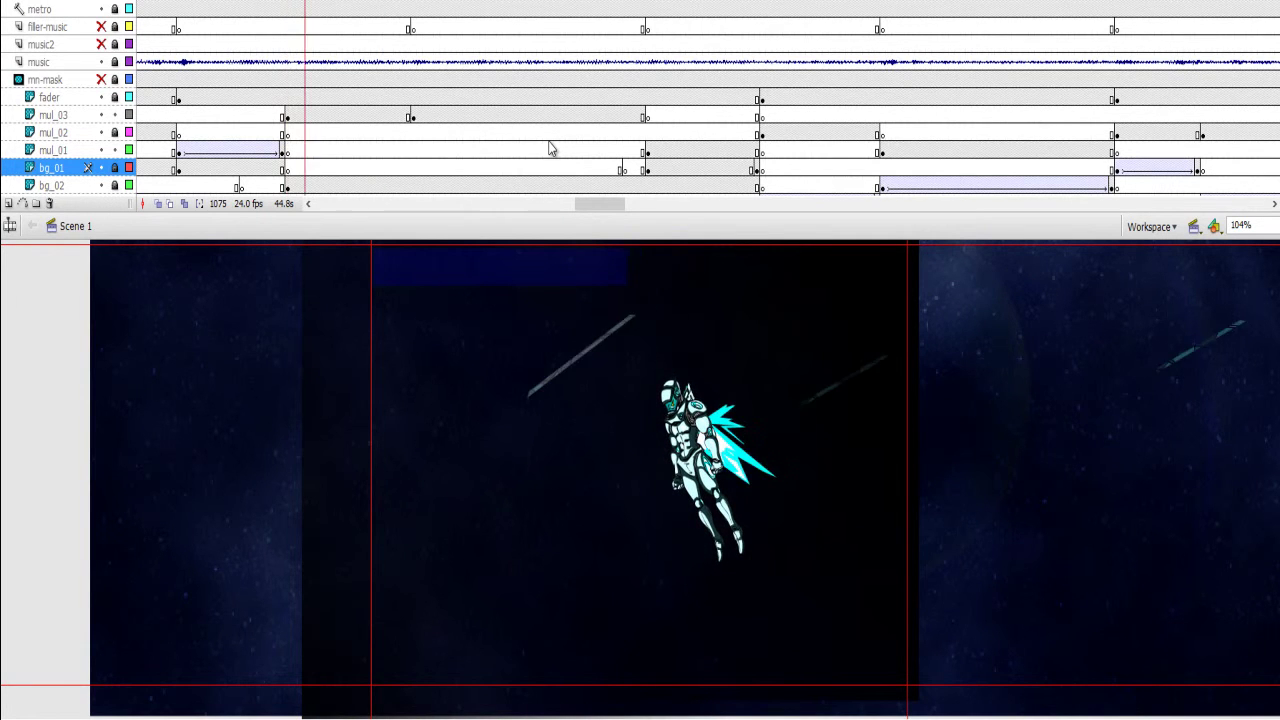
# At frame 1072 on mul_03, open the flying robot and its streak symbol, and preview the streak
pyautogui.click(288, 115)
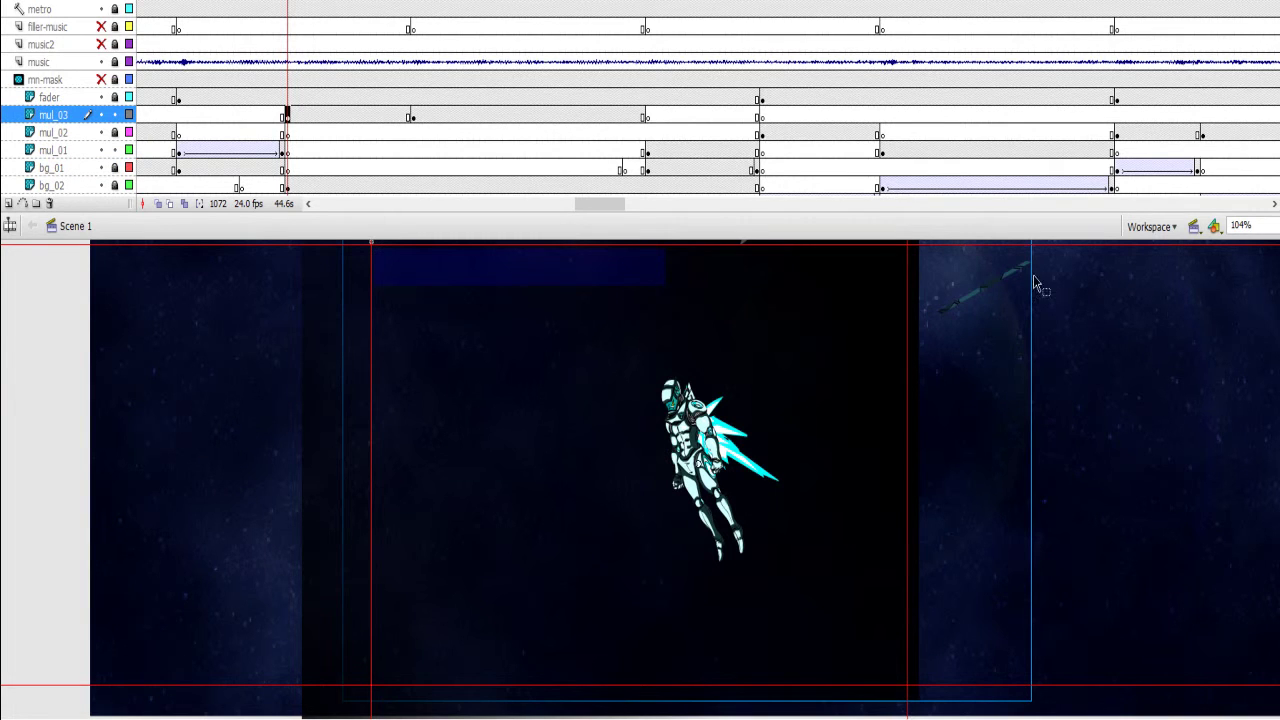
pyautogui.doubleClick(968, 300)
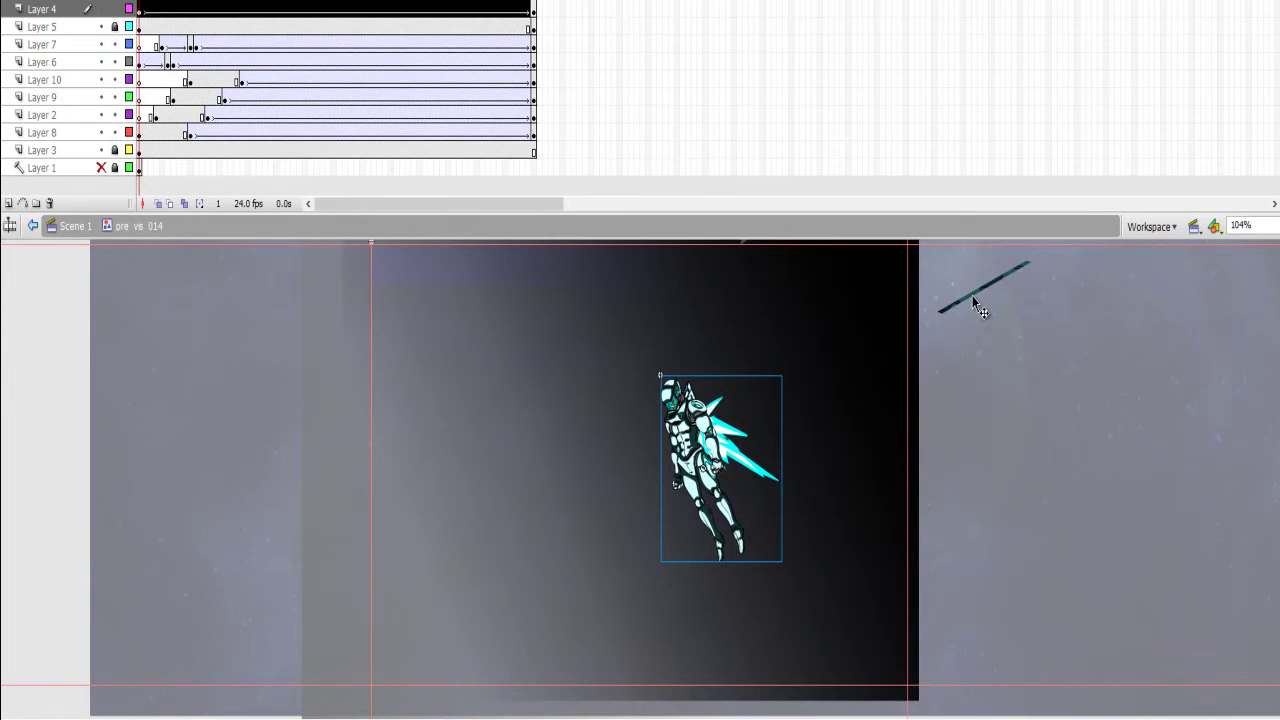
pyautogui.click(972, 296)
pyautogui.doubleClick(974, 296)
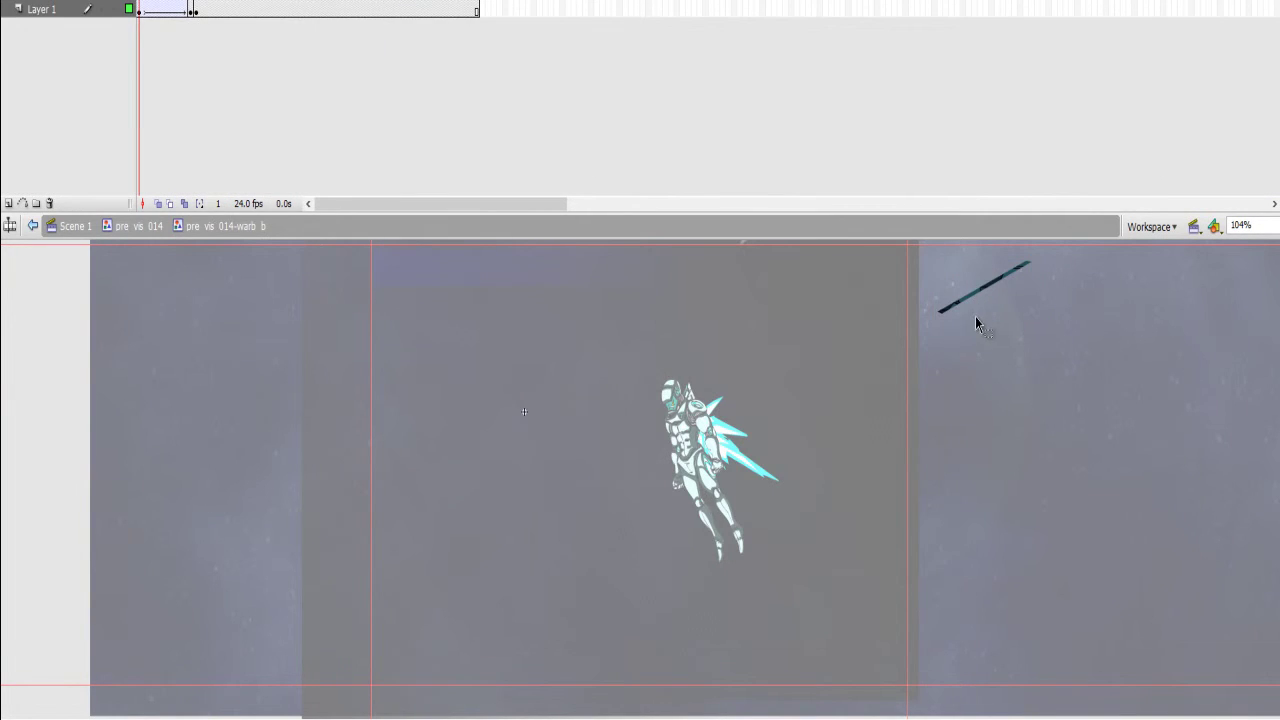
pyautogui.press('Return')
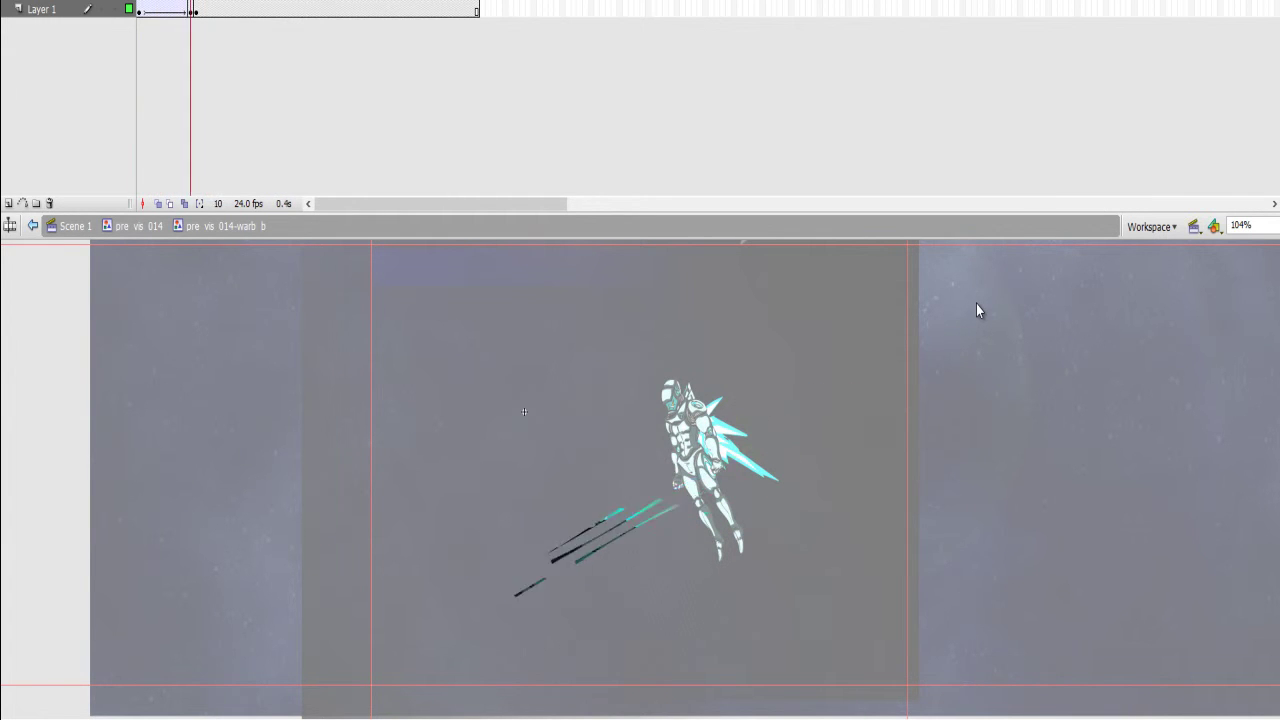
pyautogui.click(141, 12)
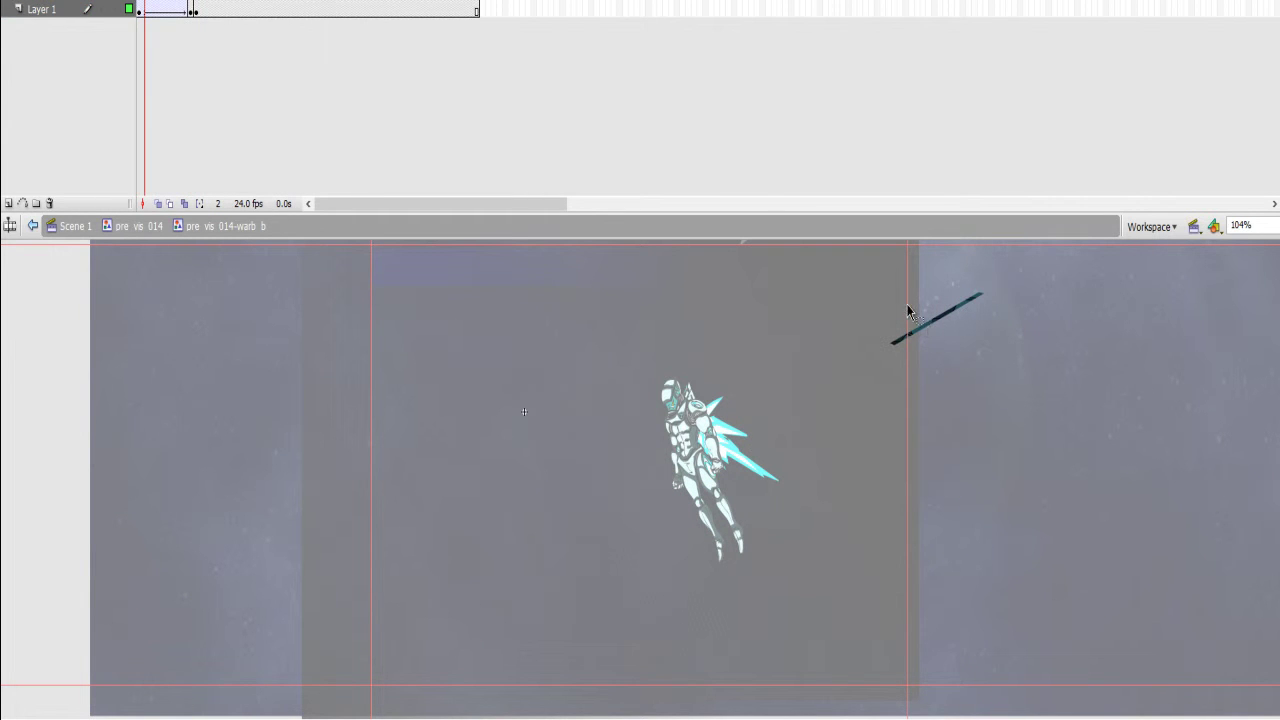
# Open the nested pre vs 014 wing warb b symbol inside the streak for editing
pyautogui.click(139, 10)
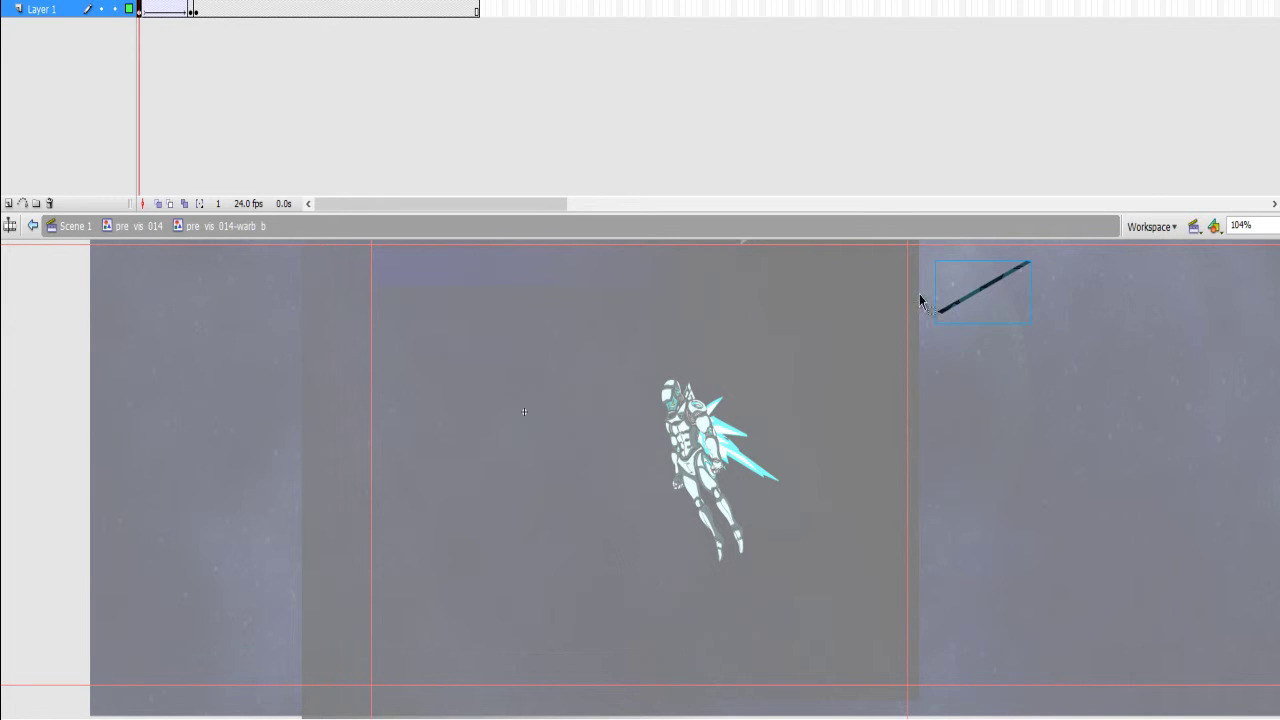
pyautogui.doubleClick(950, 312)
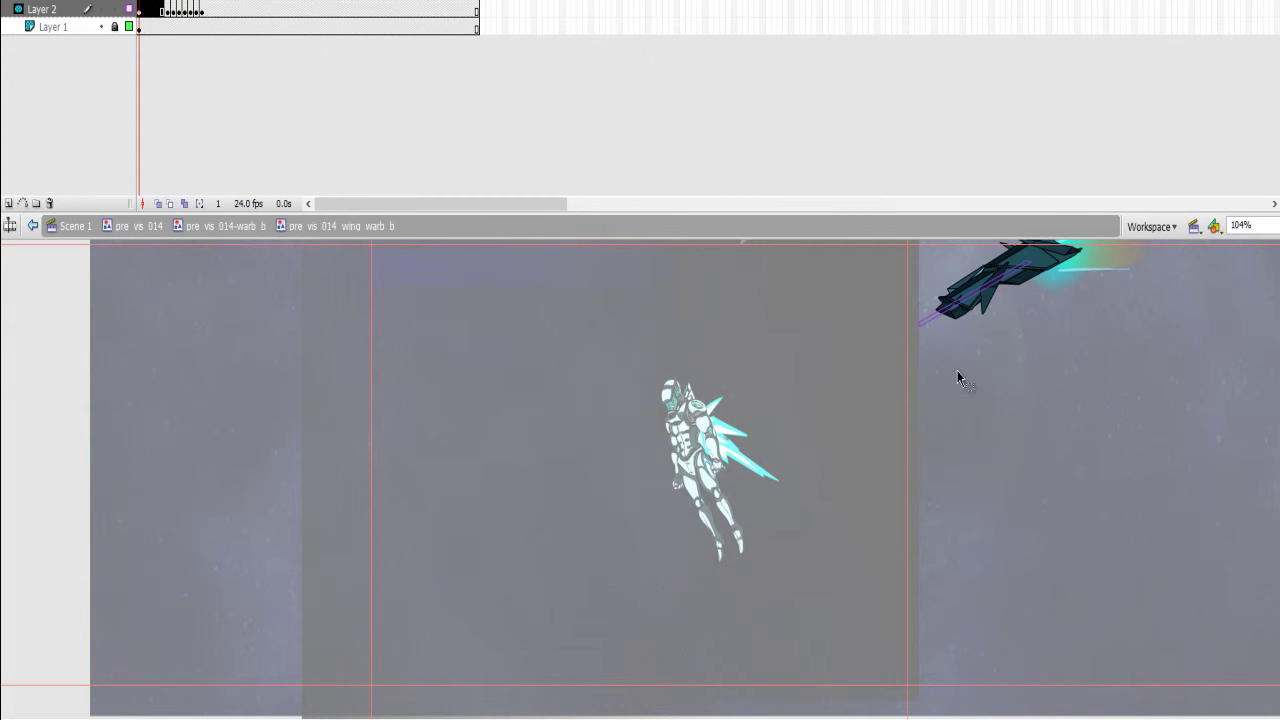
pyautogui.click(130, 9)
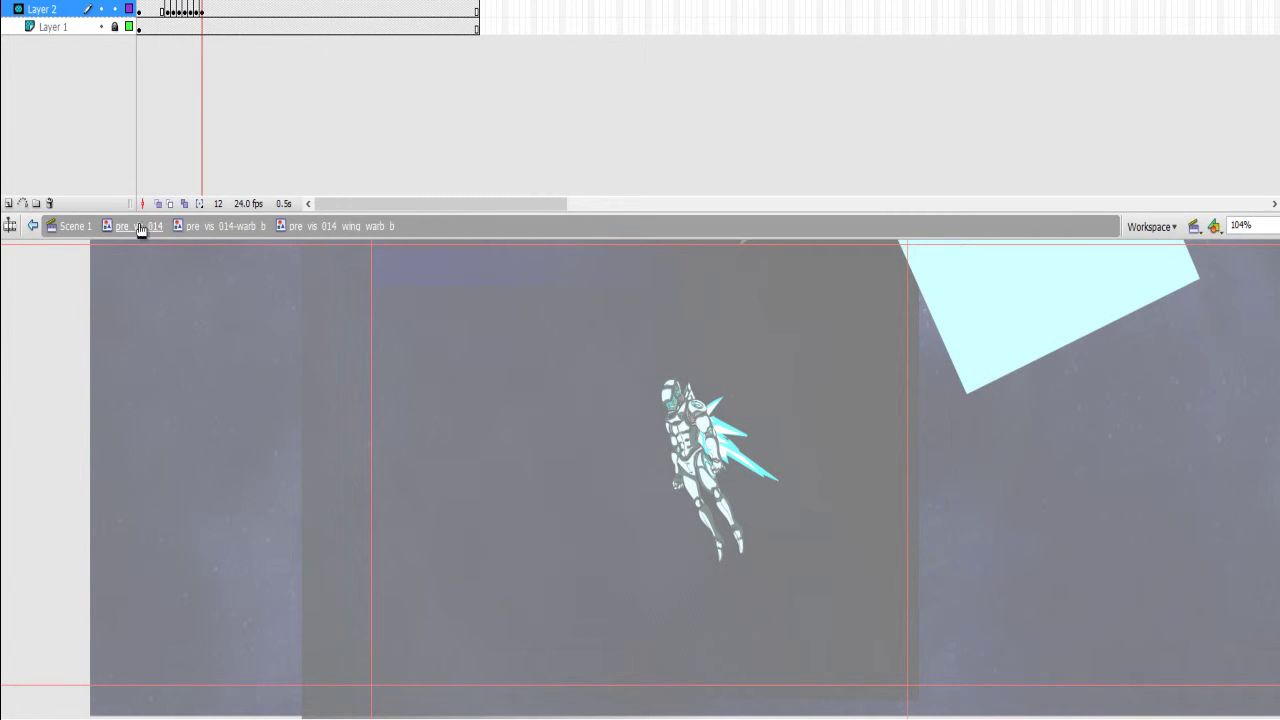
# Step out to the pre vs 014 symbol, play it, then return to Scene 1 at frame 1339
pyautogui.doubleClick(173, 356)
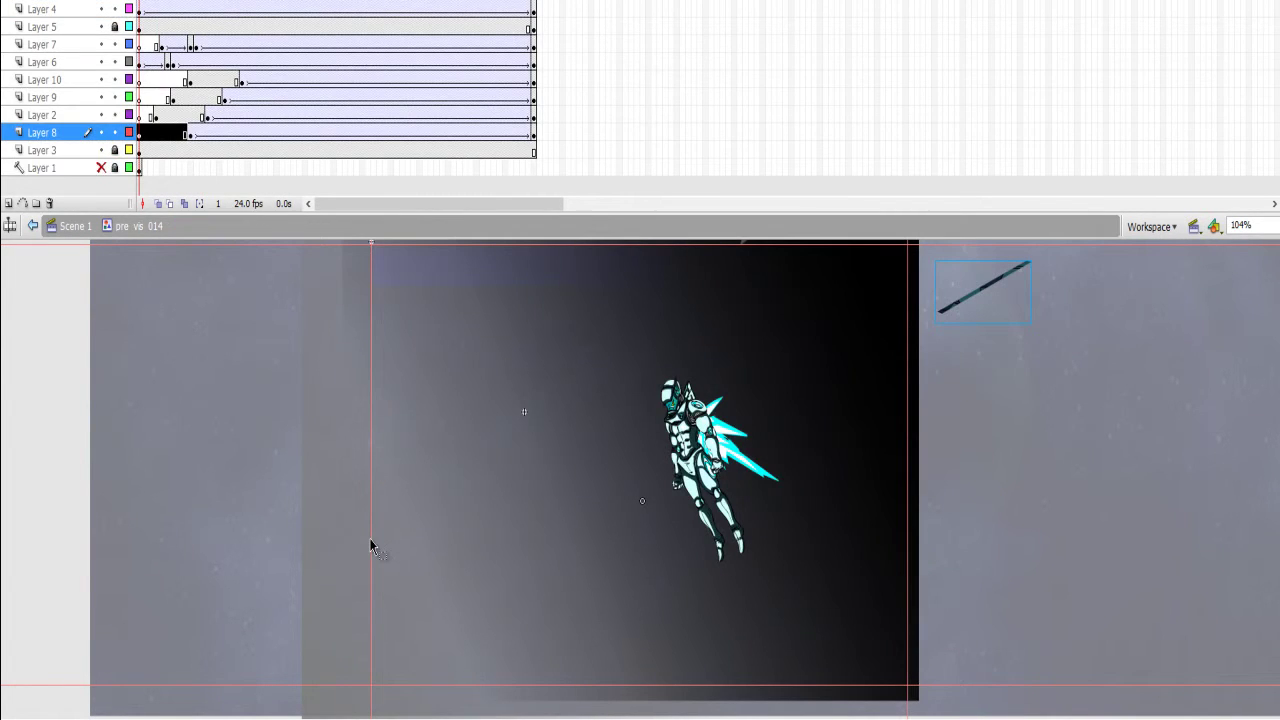
pyautogui.press('Return')
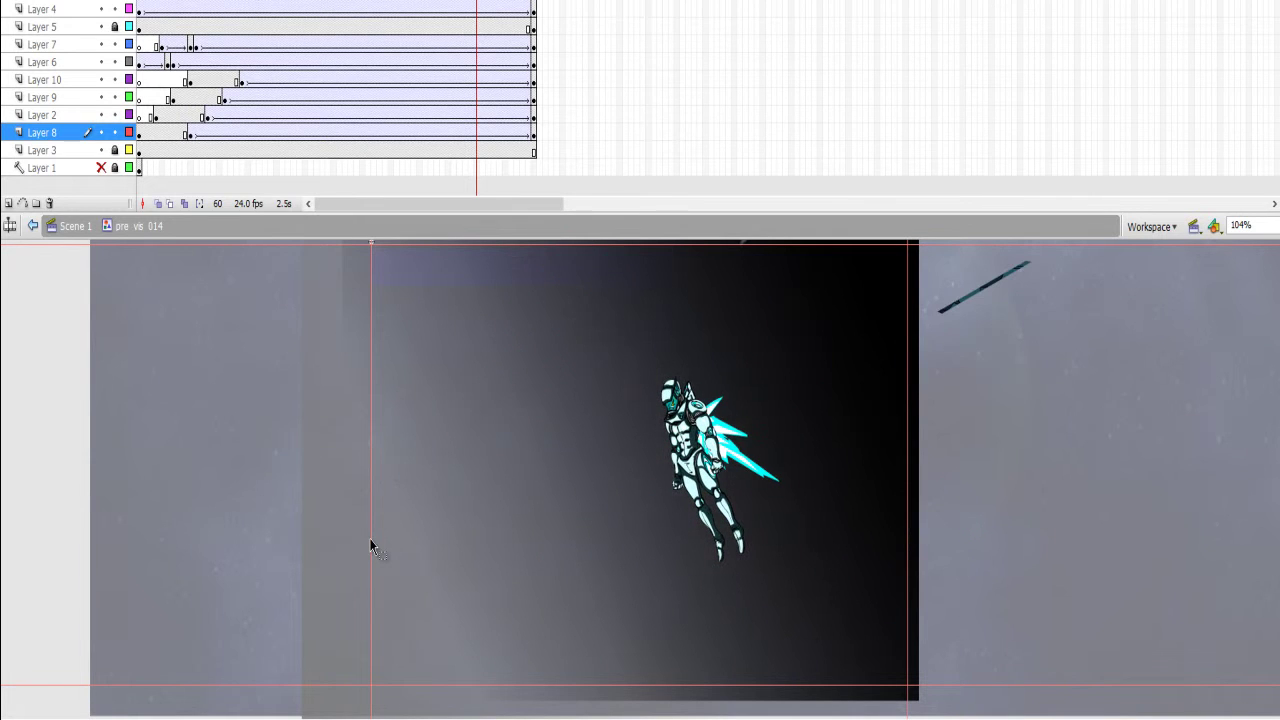
pyautogui.doubleClick(43, 257)
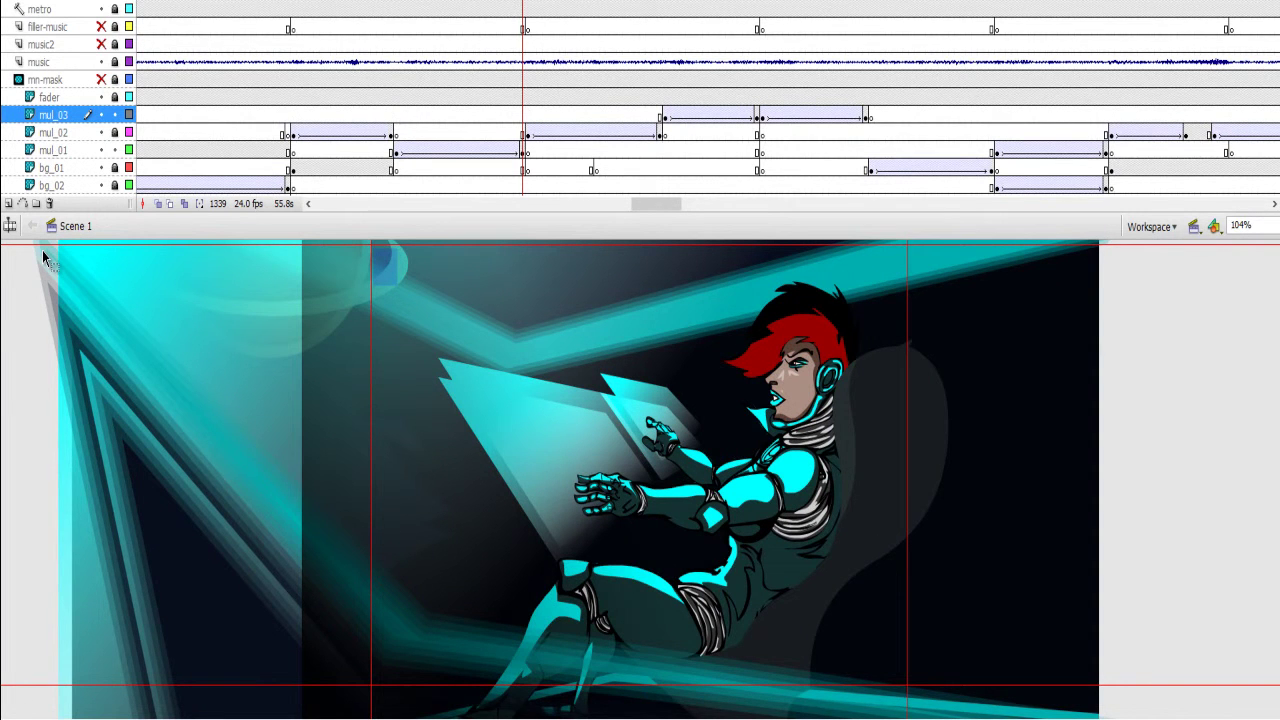
# Undo the accidental nudge of the pilot artwork and open the pilot scene symbol
pyautogui.moveTo(729, 301); pyautogui.dragTo(752, 306)
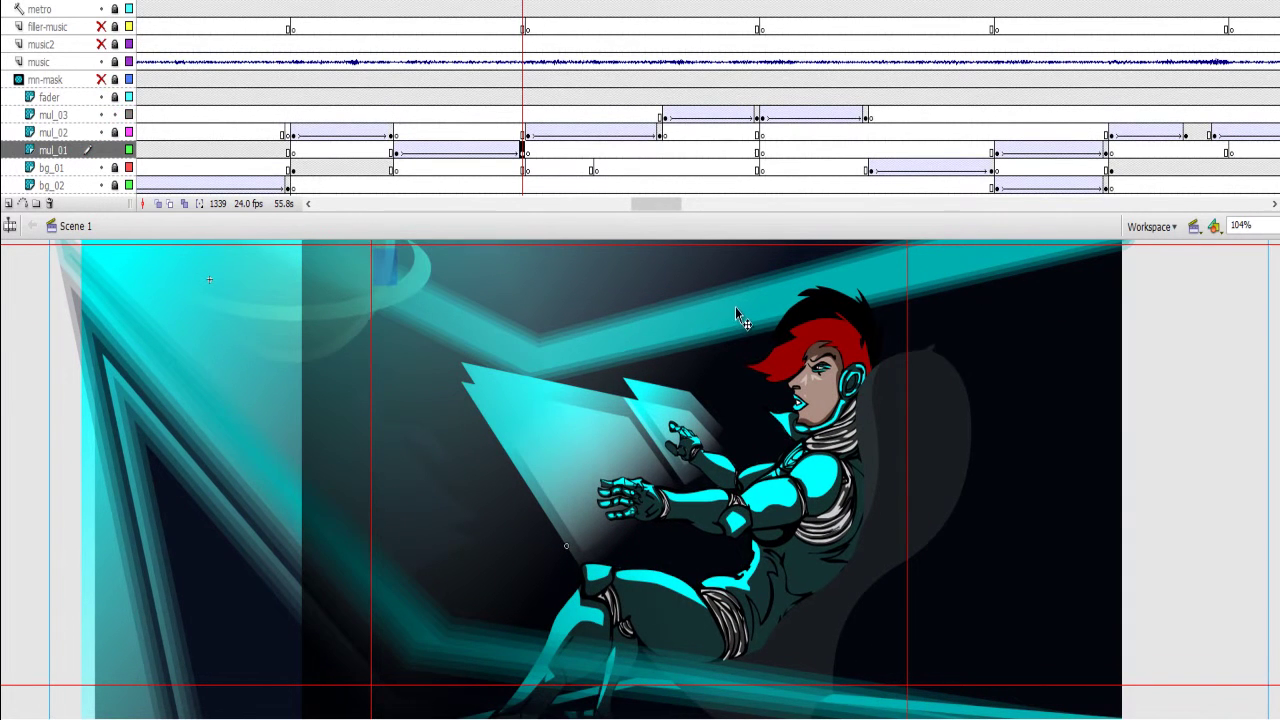
pyautogui.hotkey('ctrl', 'z')
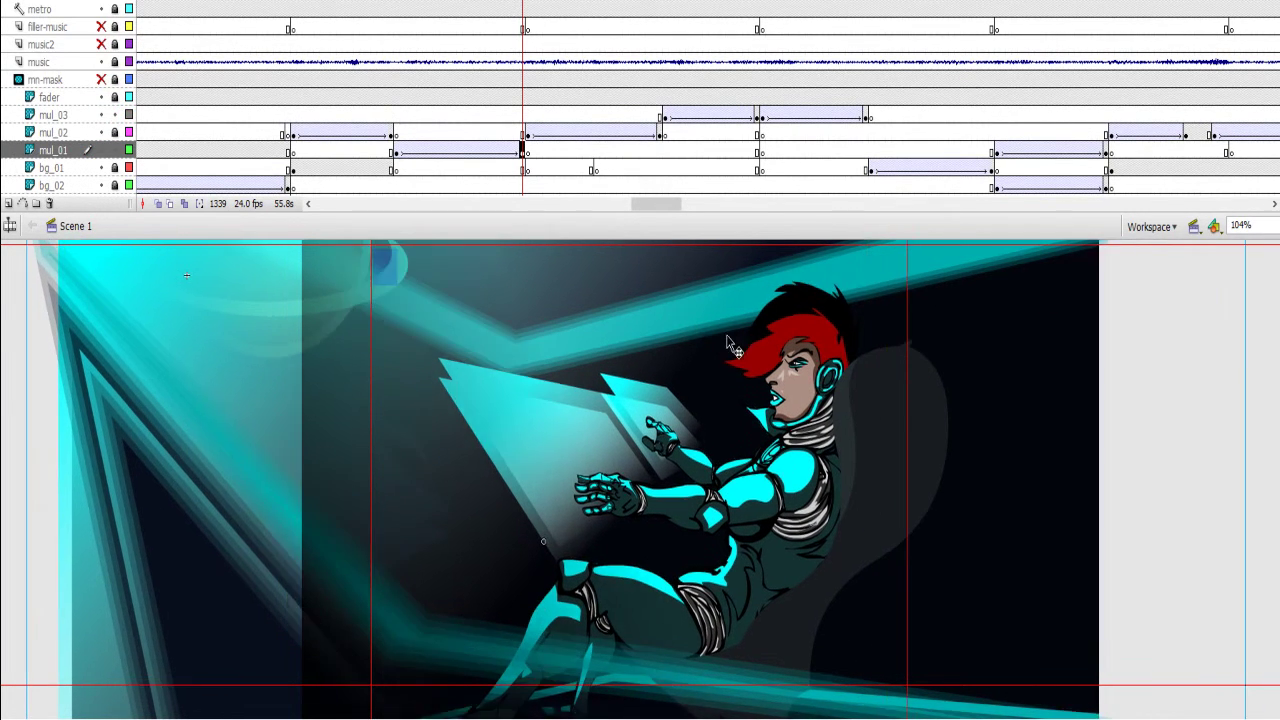
pyautogui.doubleClick(697, 322)
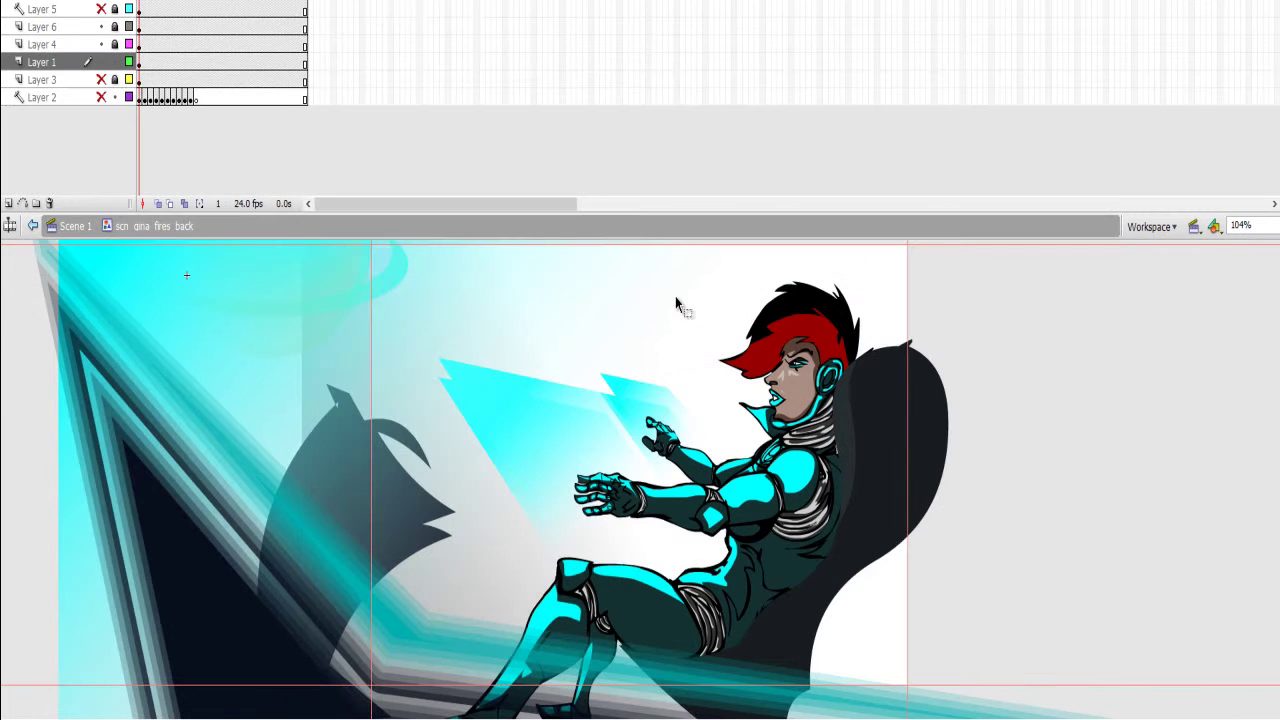
# Create a new Flash File (ActionScript 2.0) document
pyautogui.hotkey('alt', 'f')
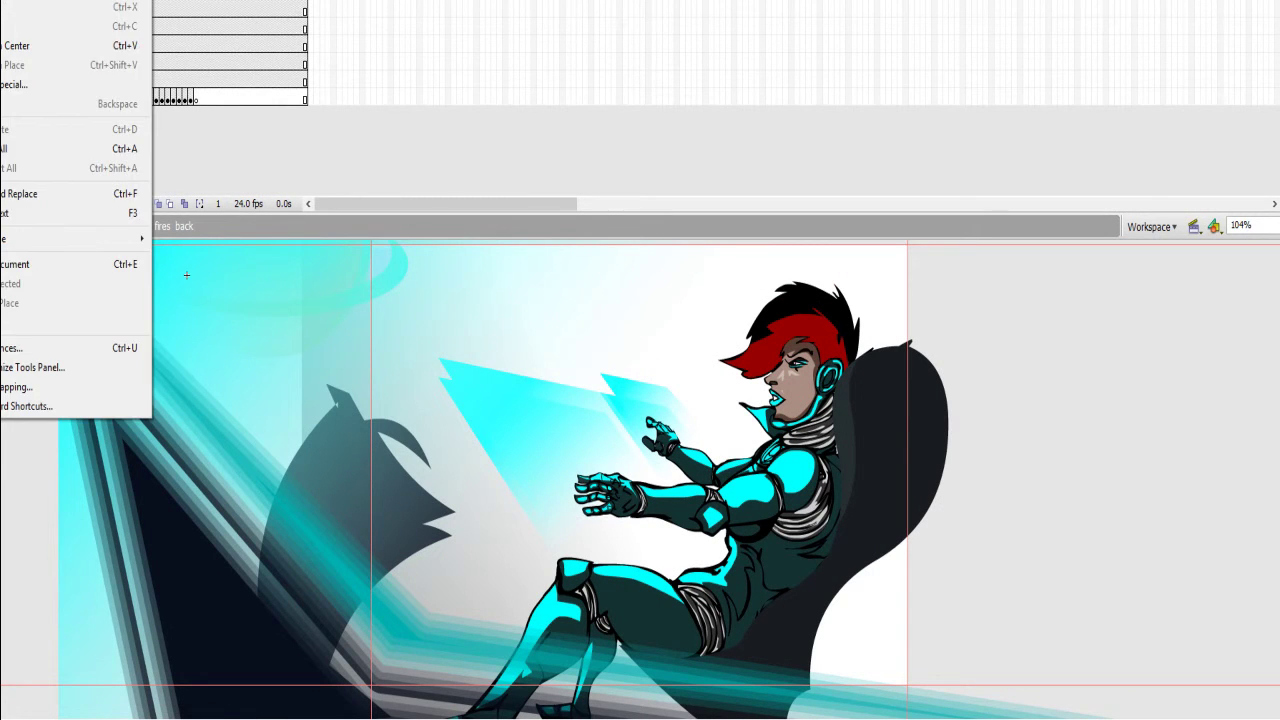
pyautogui.press('n')
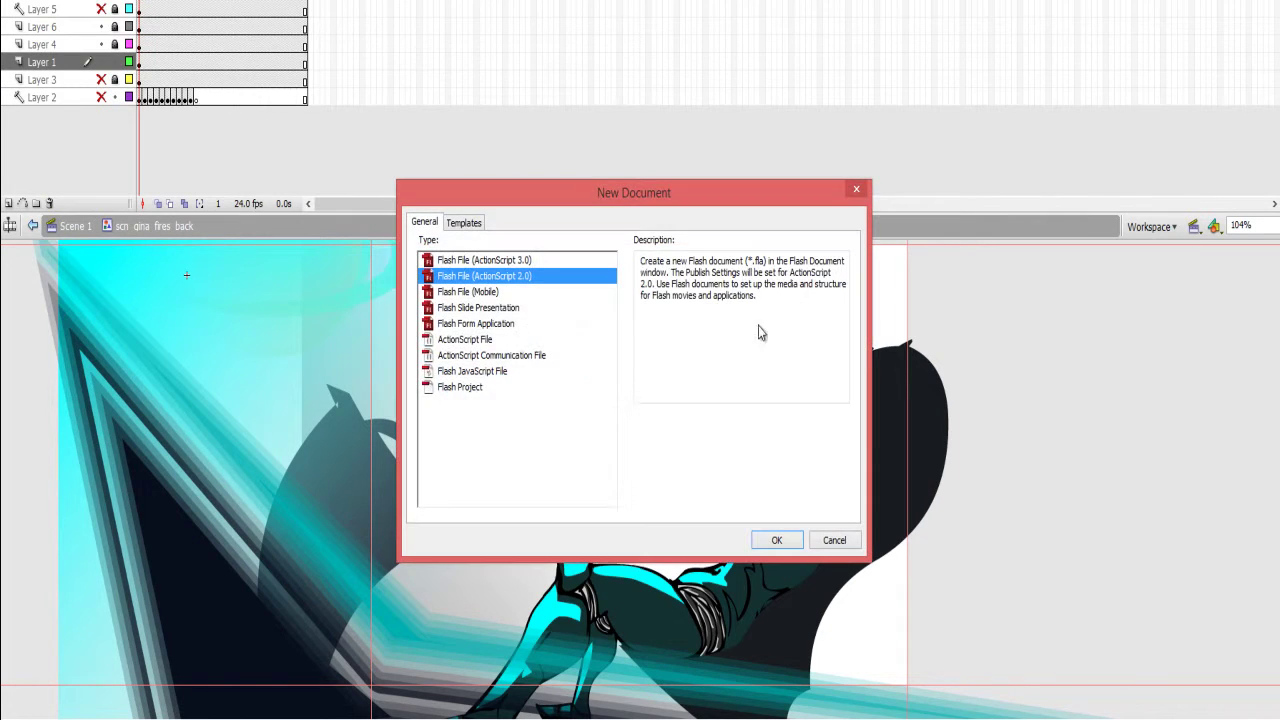
pyautogui.click(777, 541)
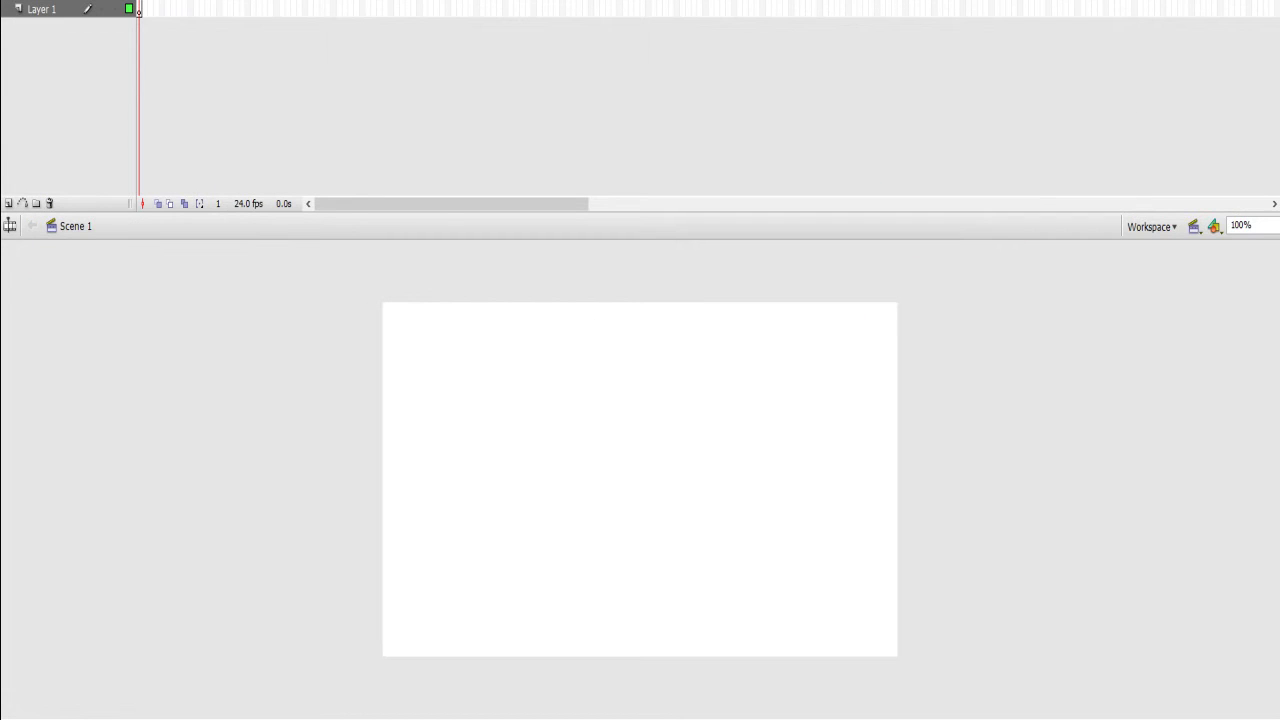
# Draw a black rectangle and soften its fill edges by 100 px in 10 inset steps
pyautogui.moveTo(696, 436); pyautogui.dragTo(792, 440)
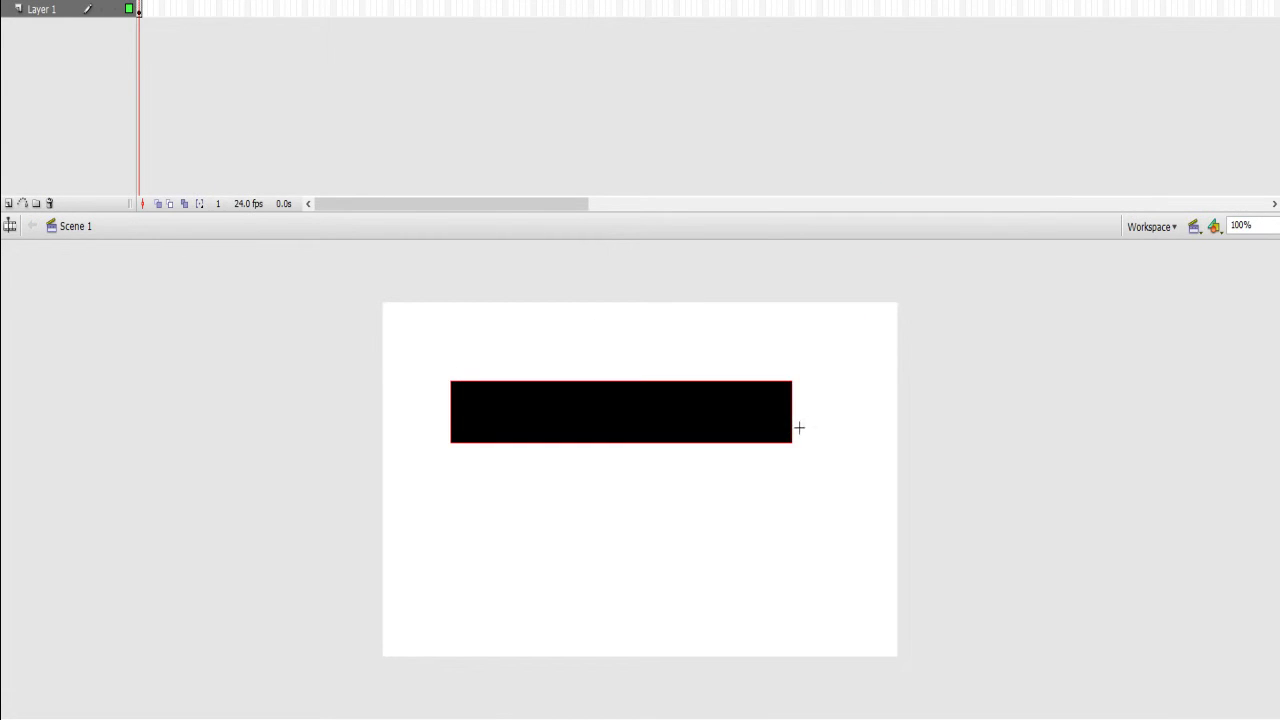
pyautogui.click(777, 437)
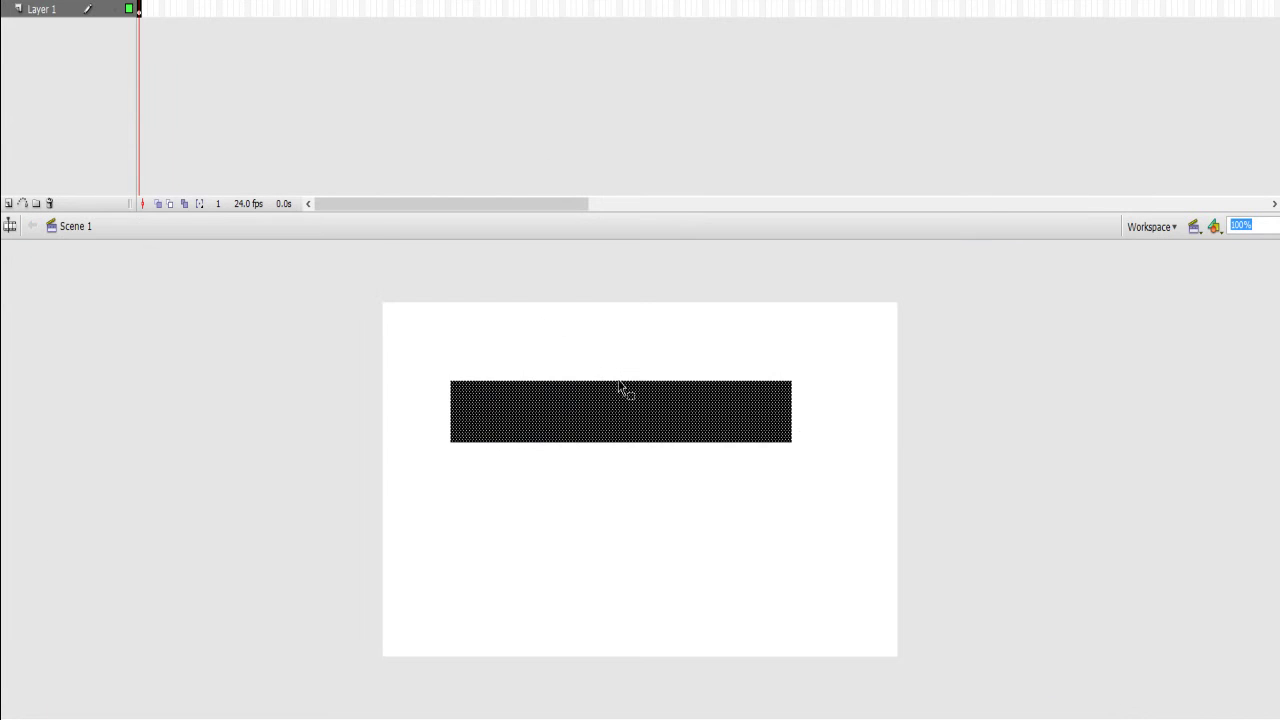
pyautogui.click(2, 1)
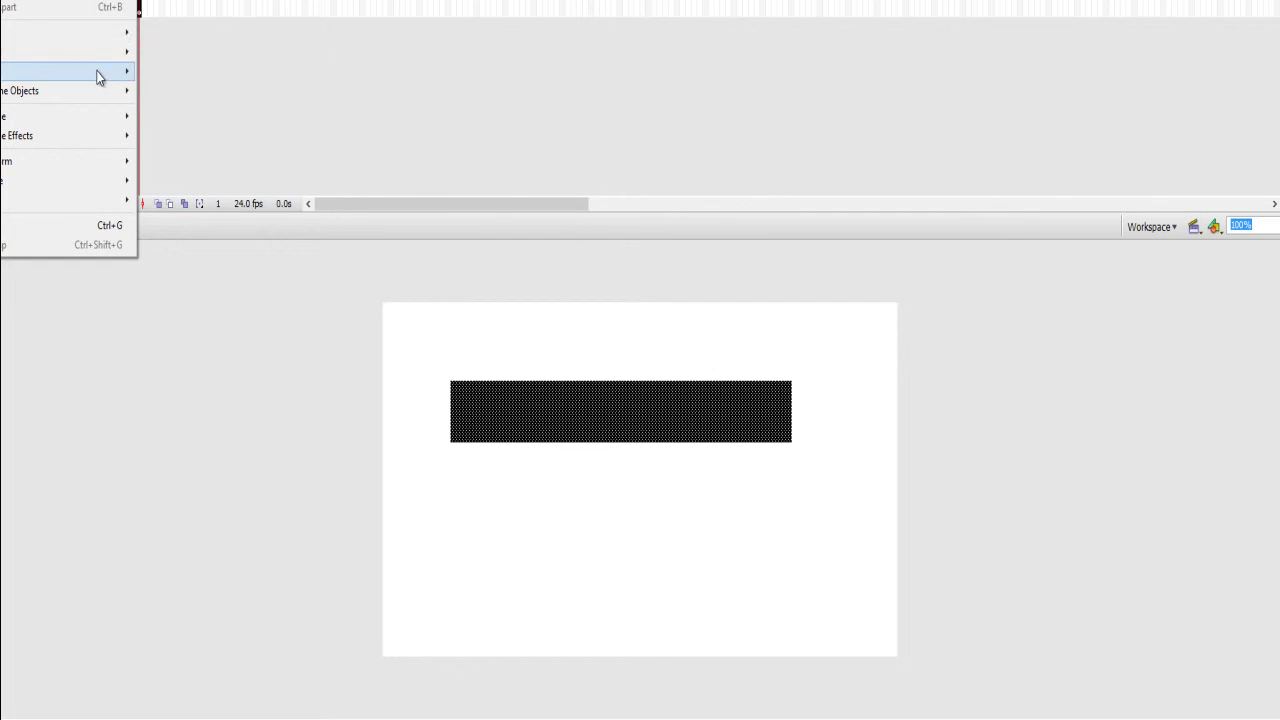
pyautogui.moveTo(100, 72)
pyautogui.click(259, 172)
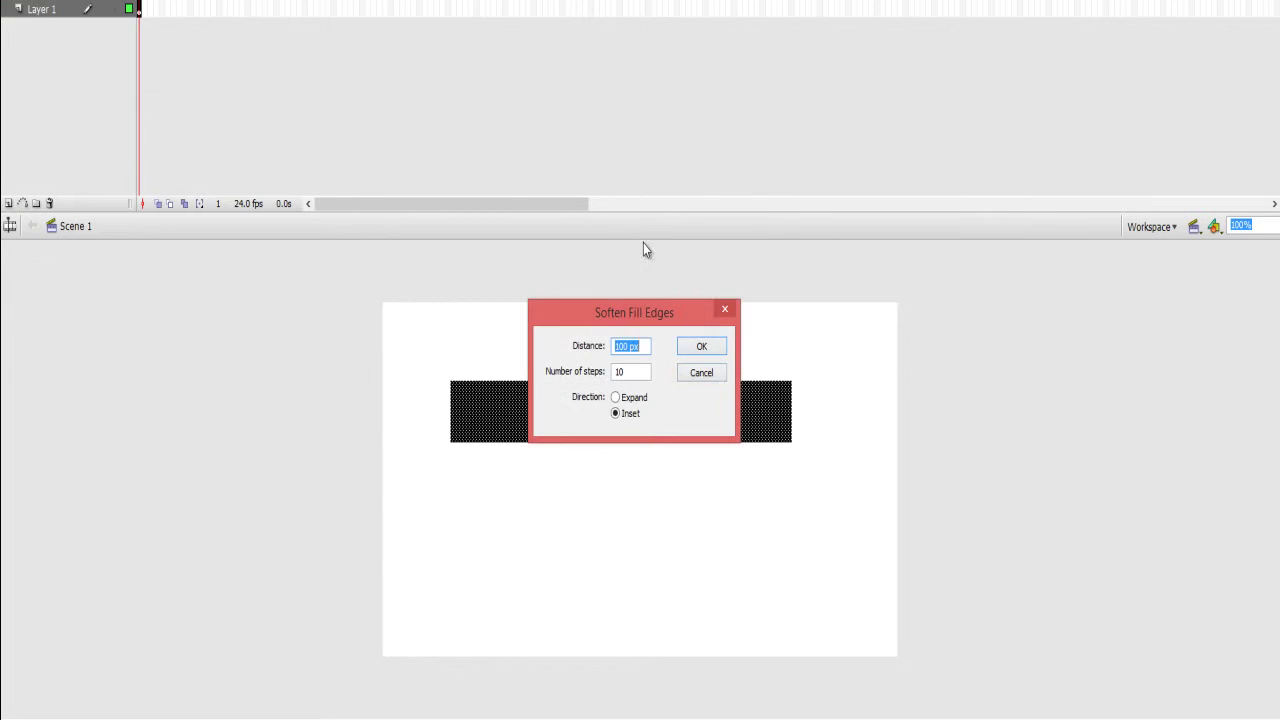
pyautogui.click(703, 346)
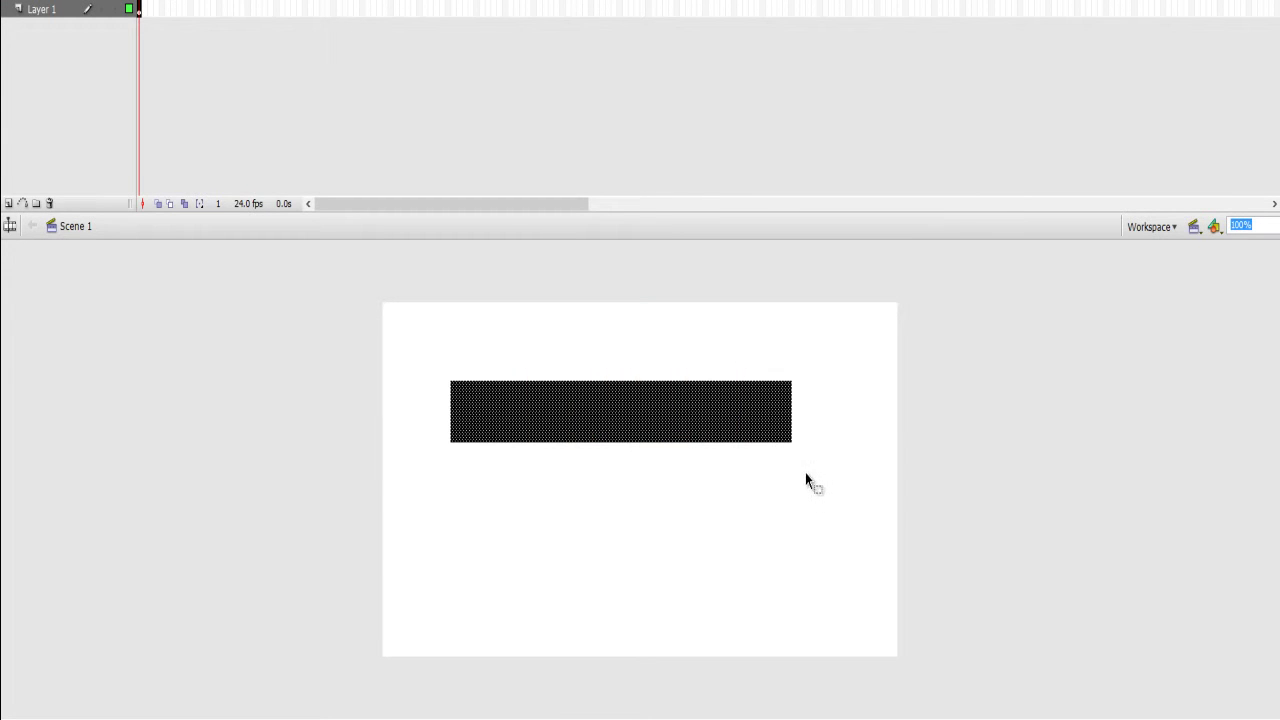
pyautogui.click(900, 331)
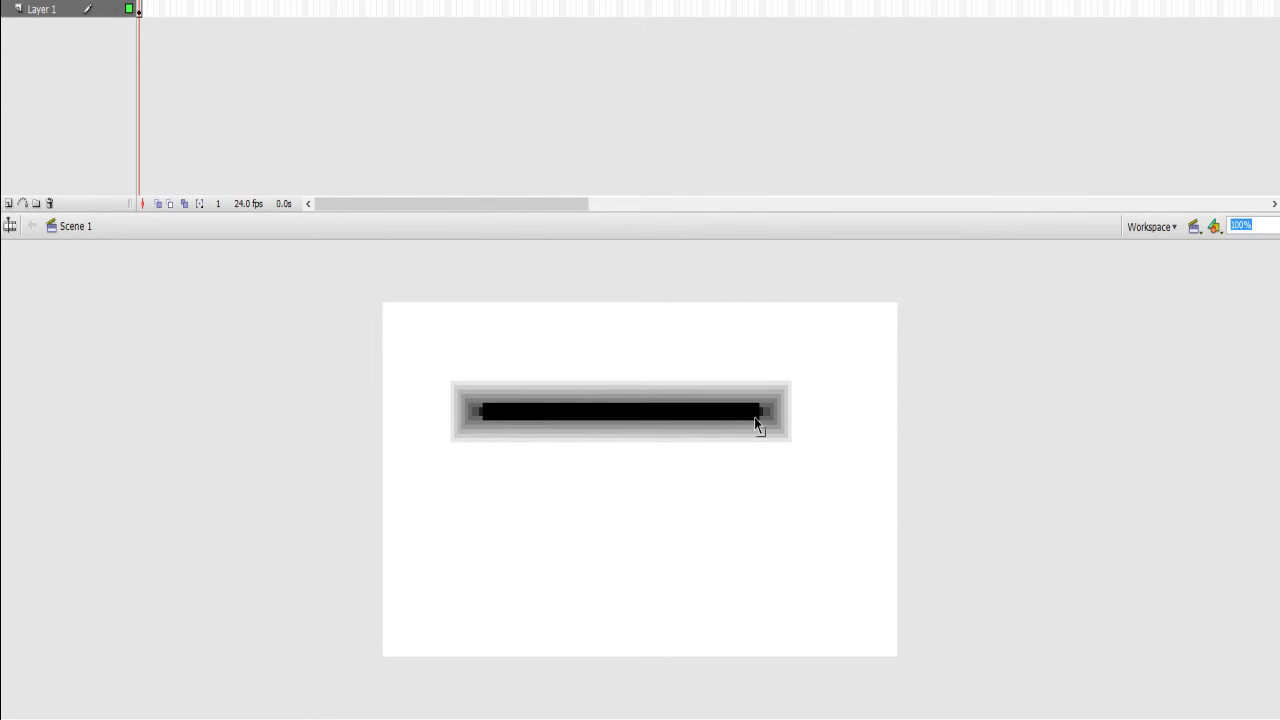
pyautogui.moveTo(840, 455); pyautogui.dragTo(846, 456)
pyautogui.click(846, 494)
# Close the test document without saving, unhide Layer 3 and return to Scene 1
pyautogui.hotkey('ctrl', 'w')
pyautogui.click(653, 426)
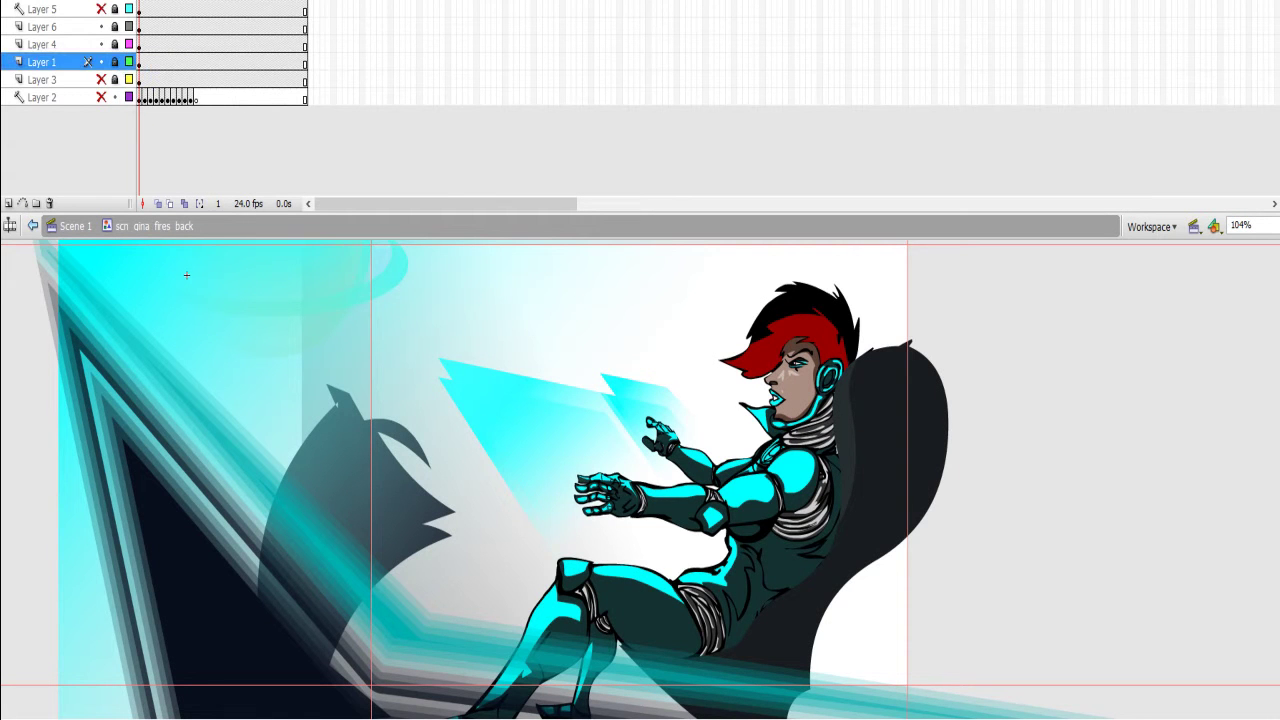
pyautogui.click(101, 80)
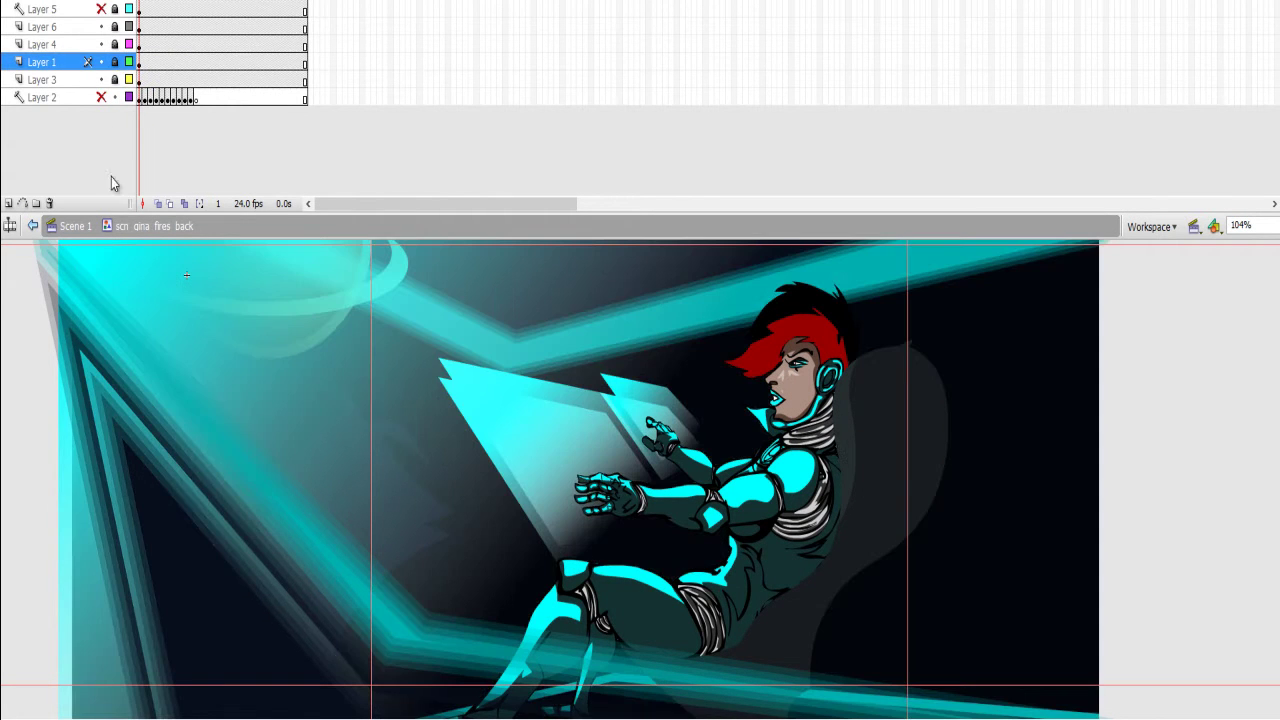
pyautogui.doubleClick(39, 403)
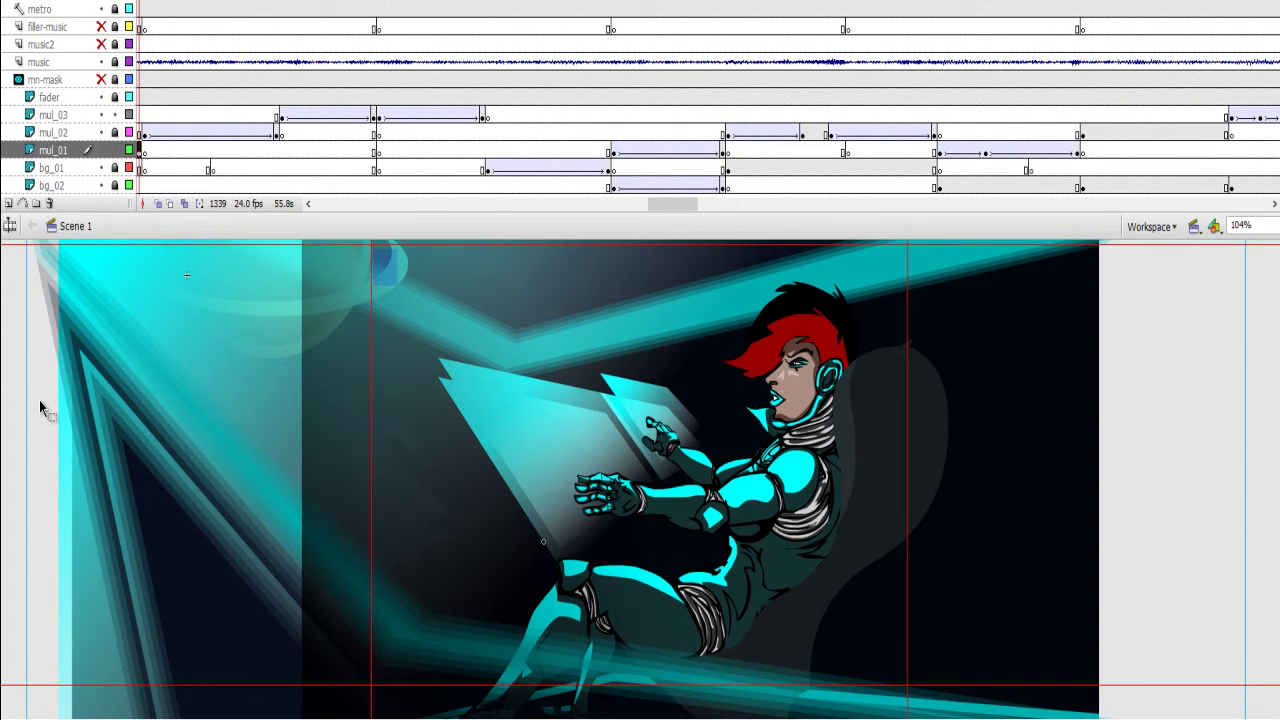
# Play Scene 1 from frame 1339 to the space-battle shot, zooming in on the yellow blast and back out
pyautogui.press('Return')
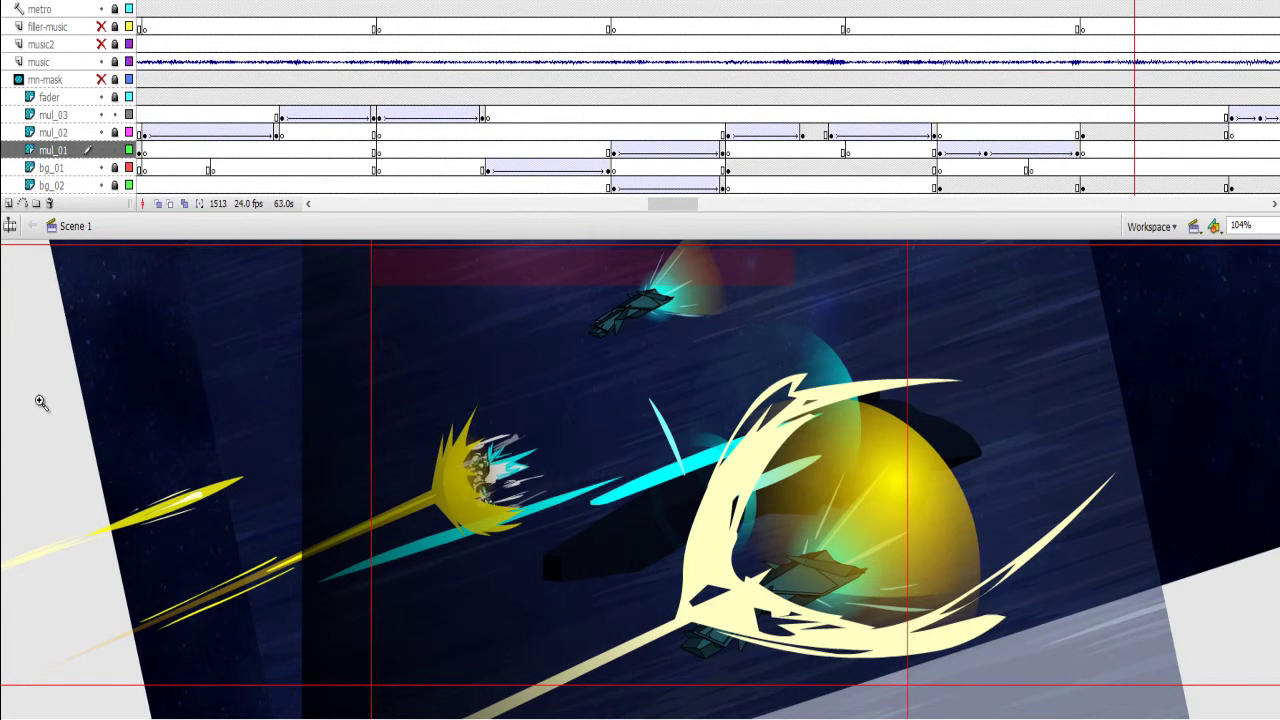
pyautogui.click(588, 537)
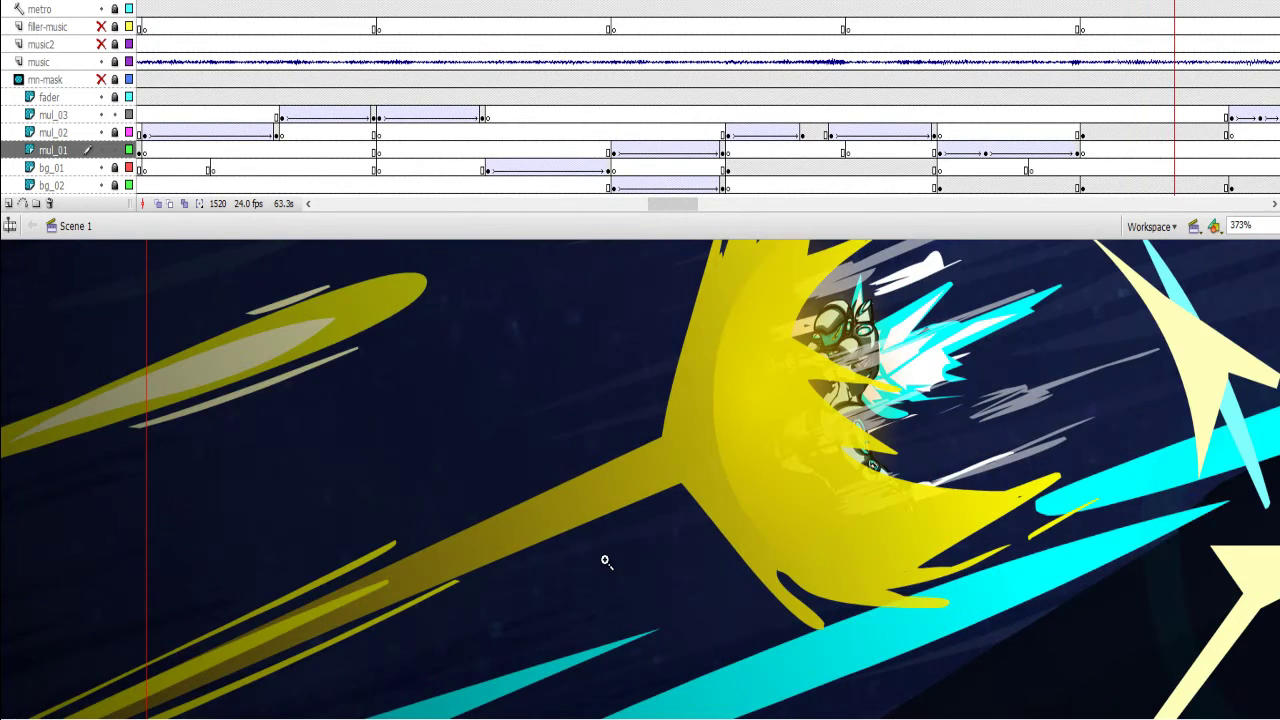
pyautogui.hotkey('ctrl', '2')
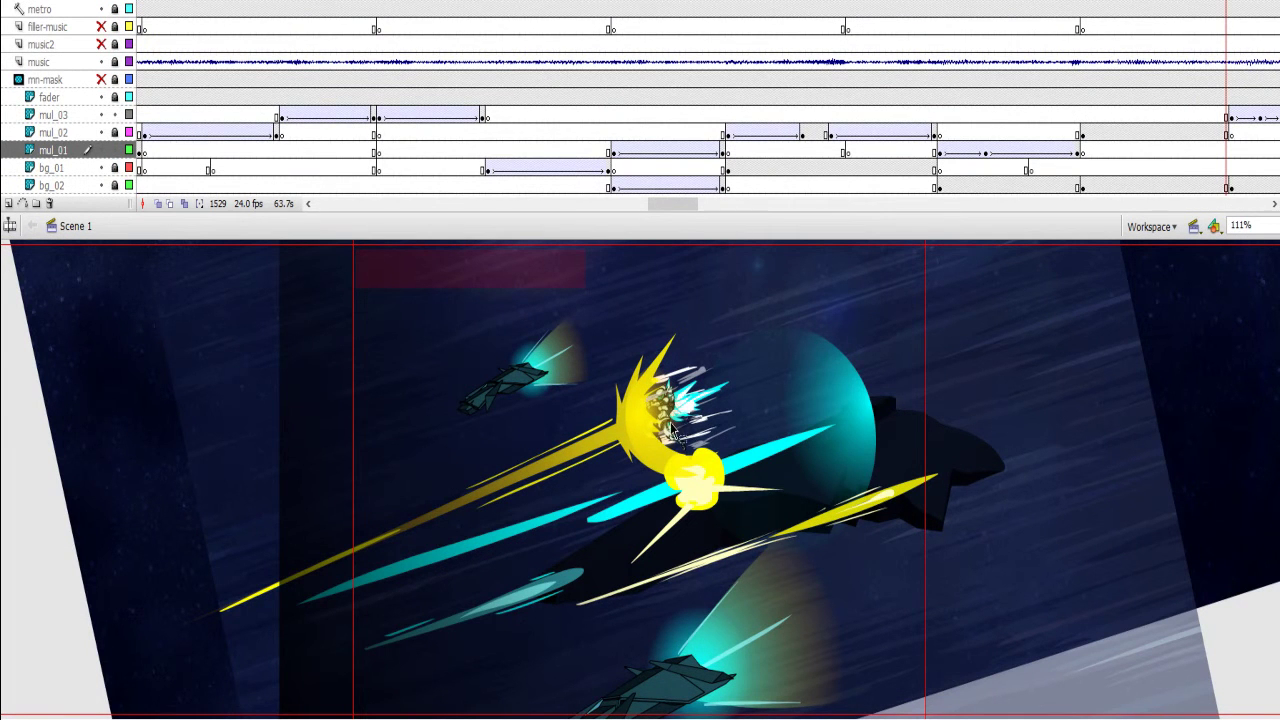
# Open the 'scn we hit back' symbol in place and play it, zooming about 2x and back to 111%
pyautogui.click(129, 133)
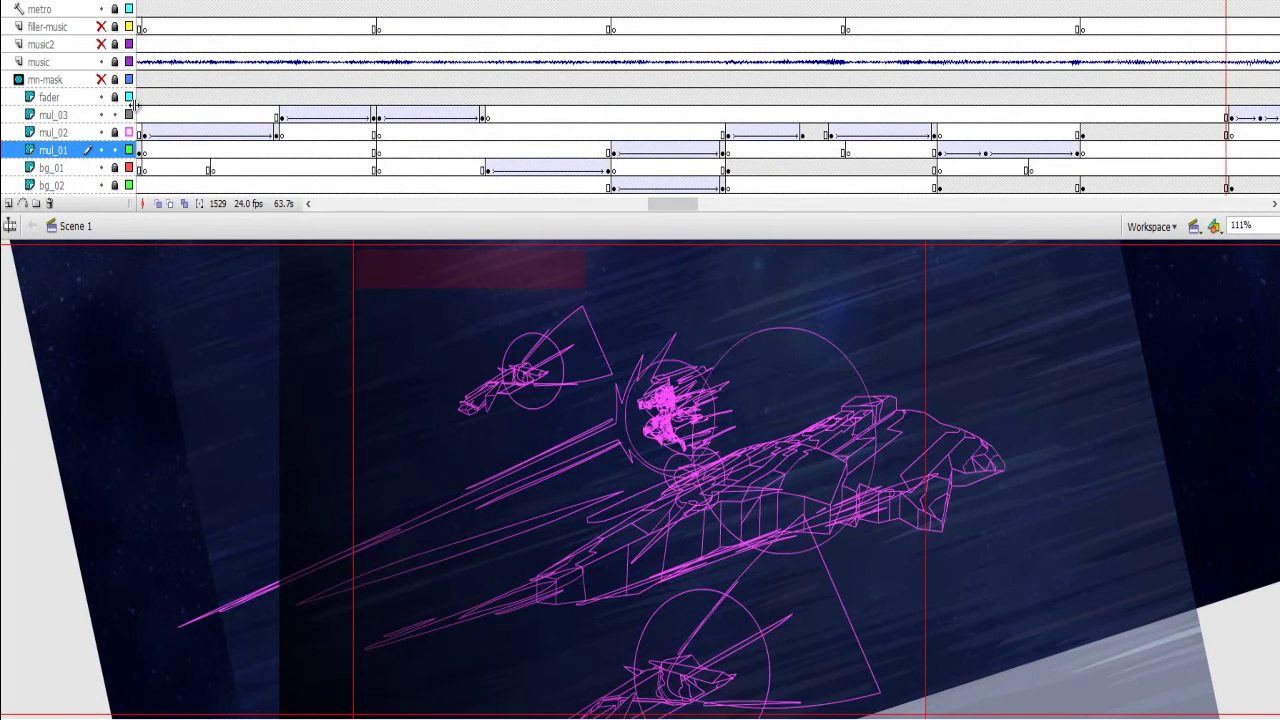
pyautogui.click(129, 132)
pyautogui.click(680, 432)
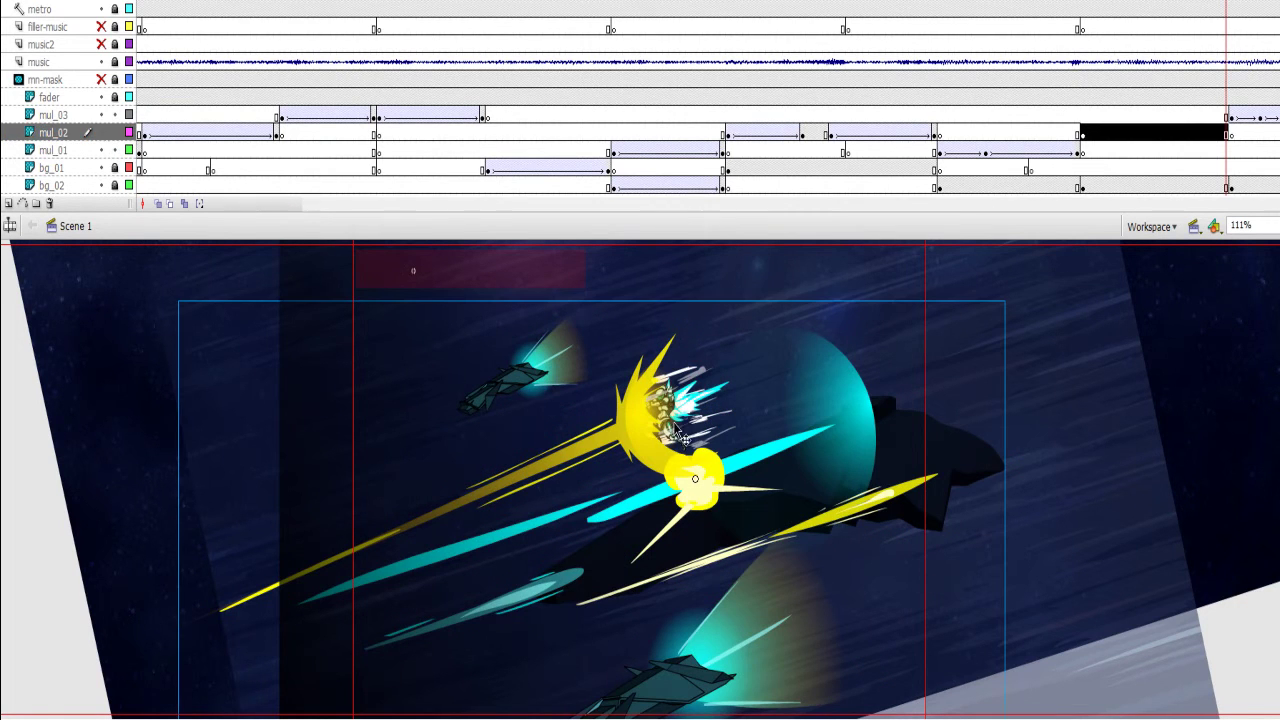
pyautogui.doubleClick(679, 425)
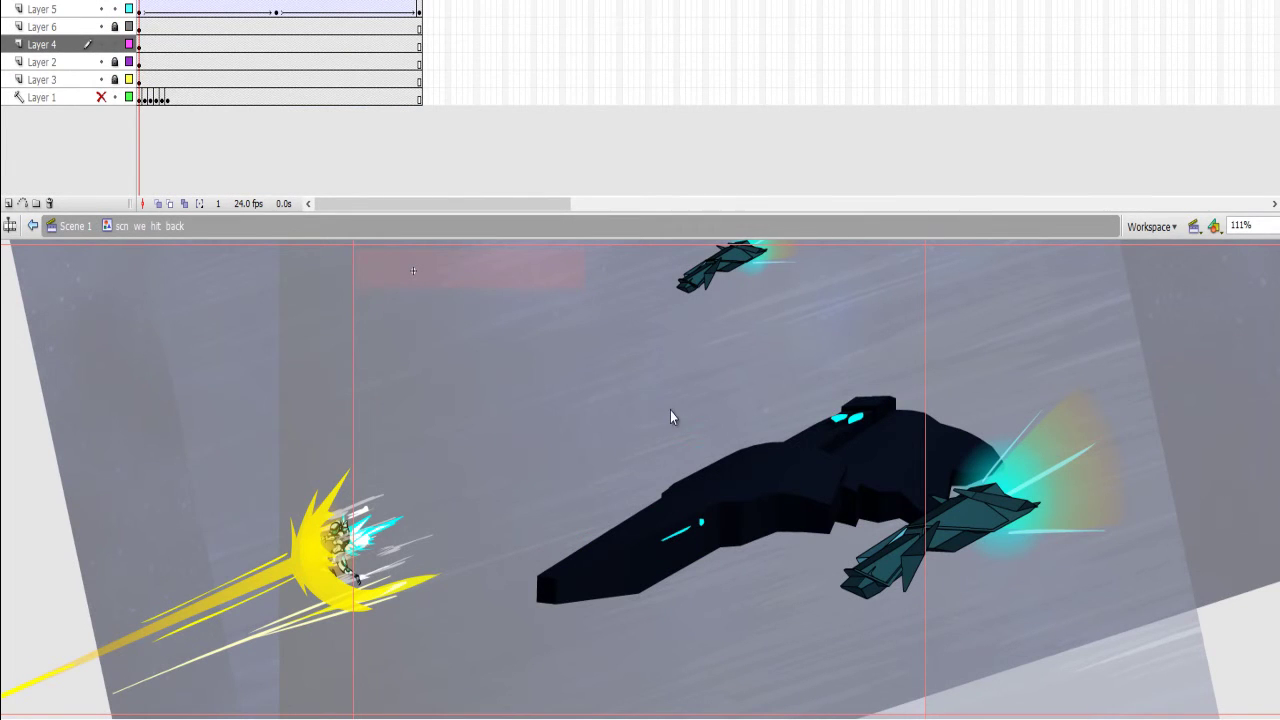
pyautogui.press('Return')
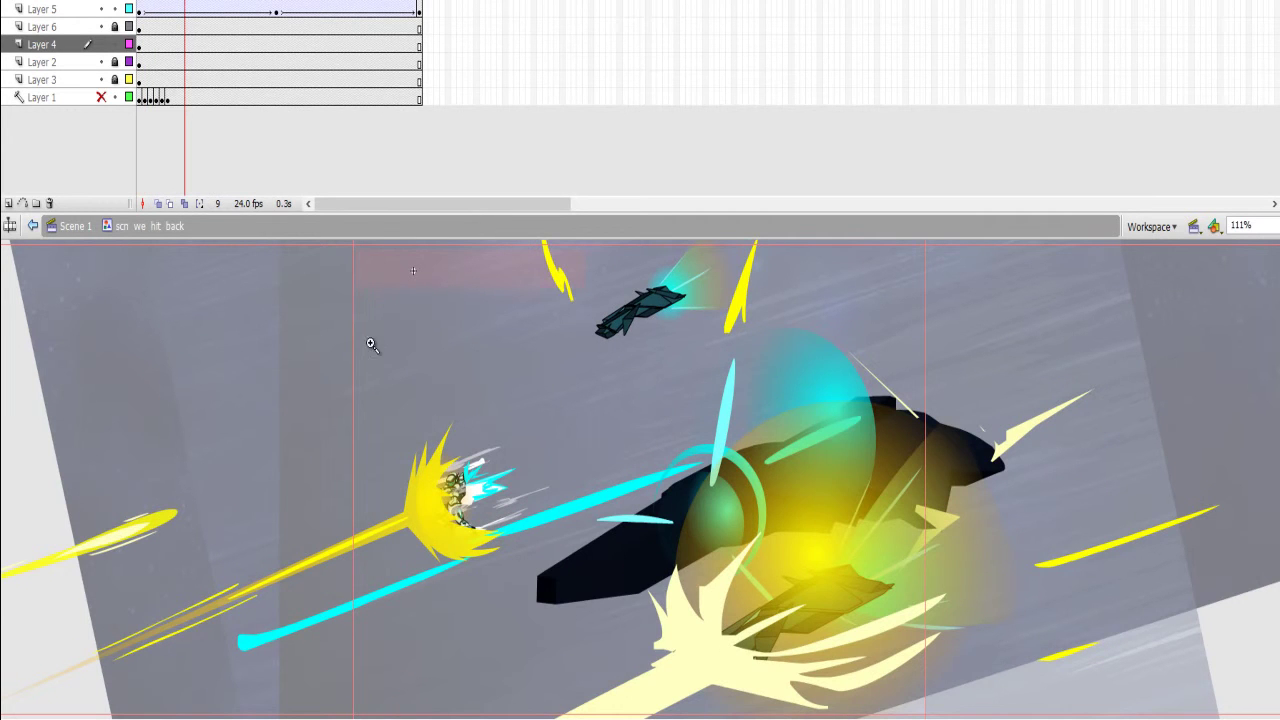
pyautogui.hotkey('ctrl', '=')
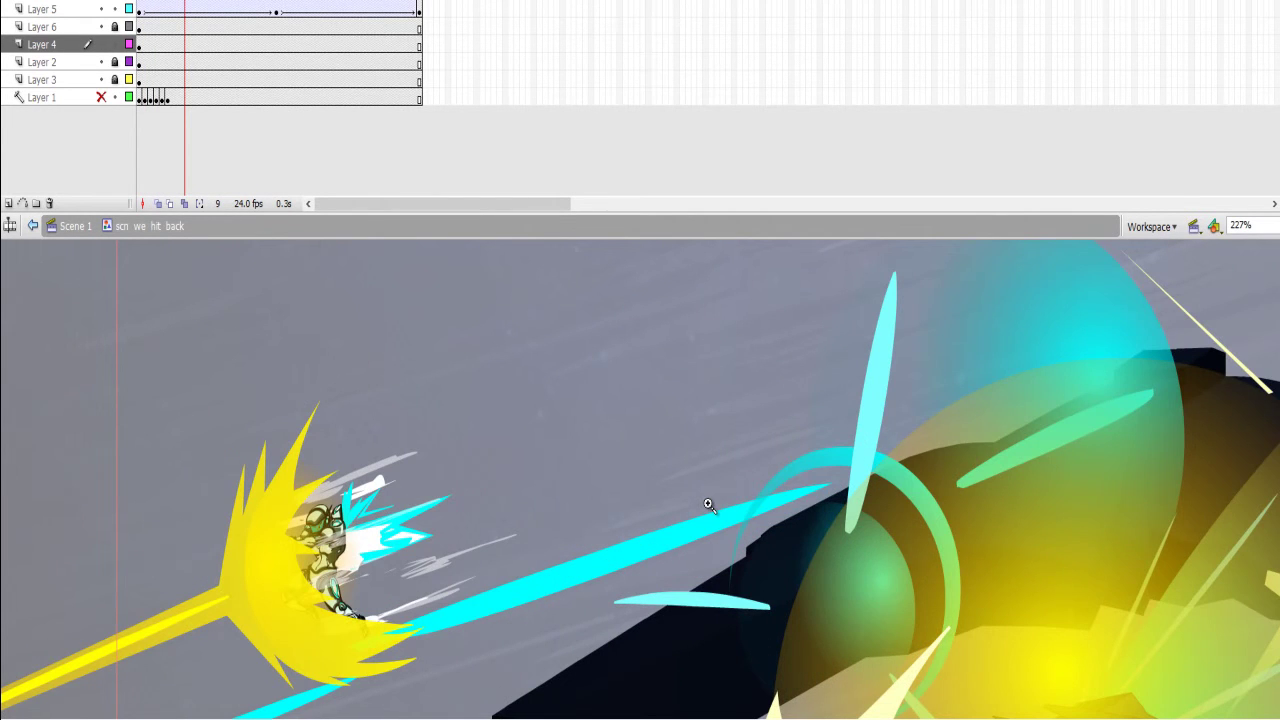
pyautogui.press('Return')
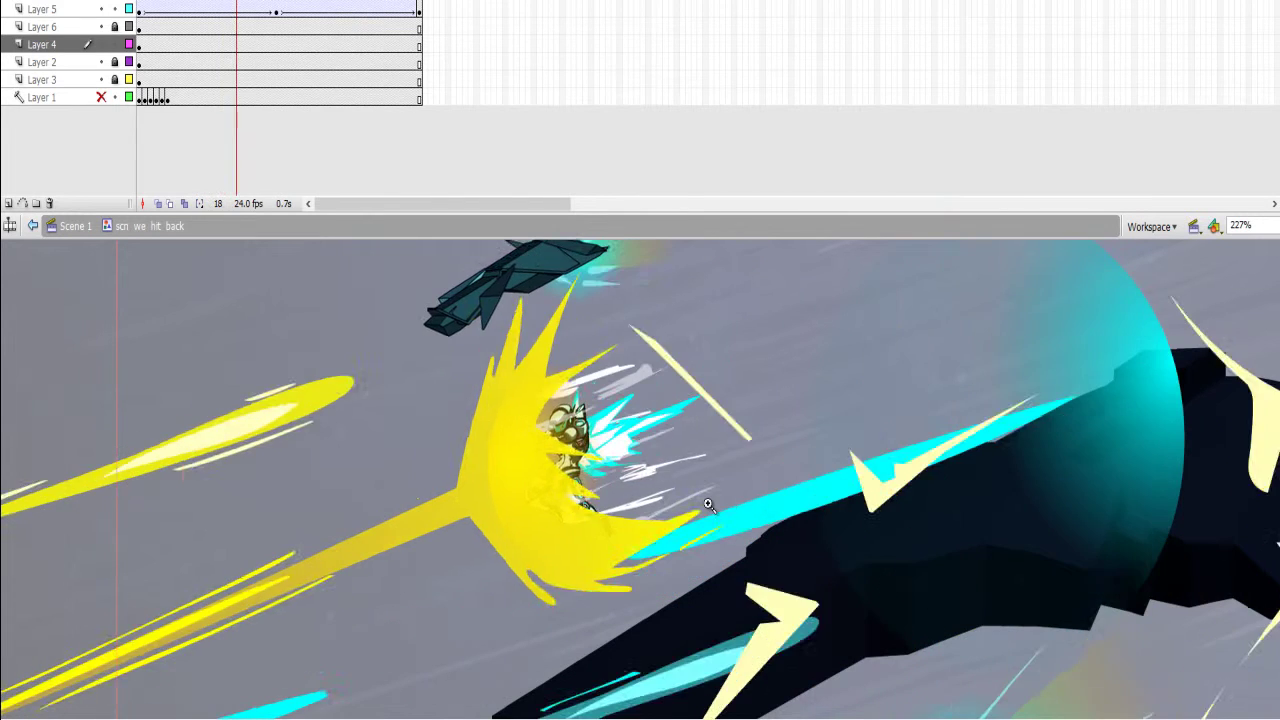
pyautogui.hotkey('ctrl', '-')
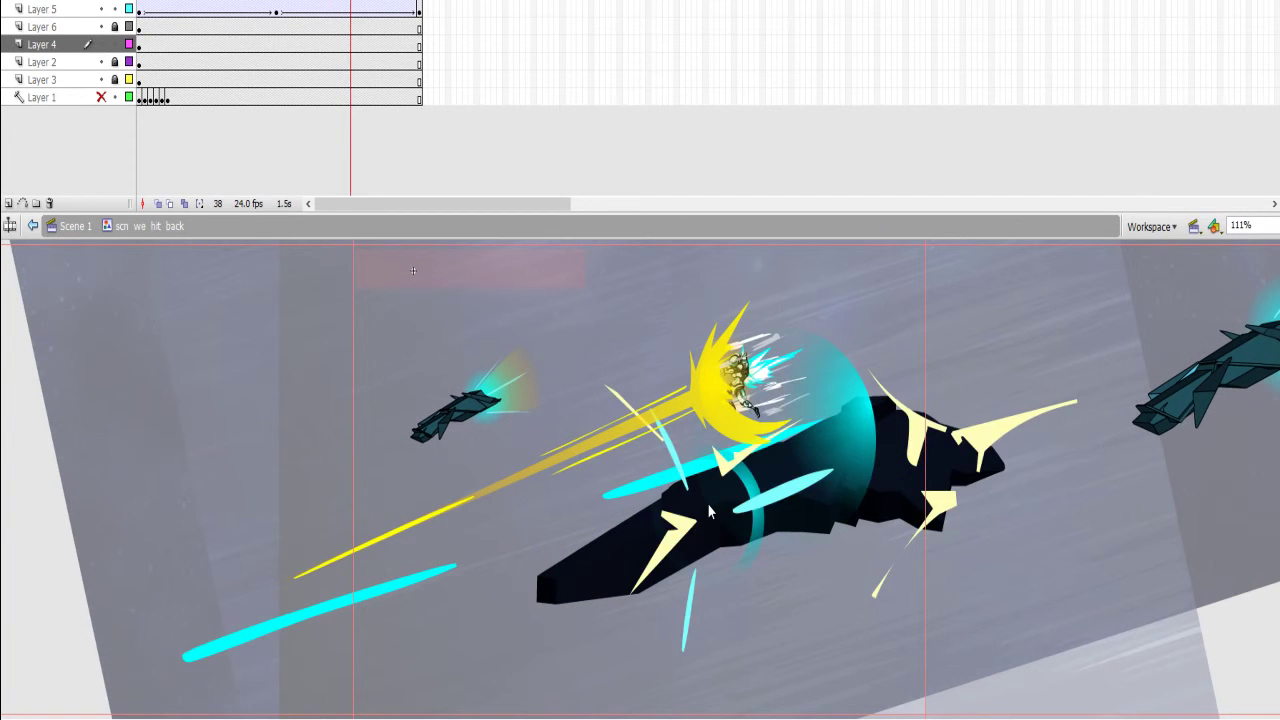
pyautogui.press('Return')
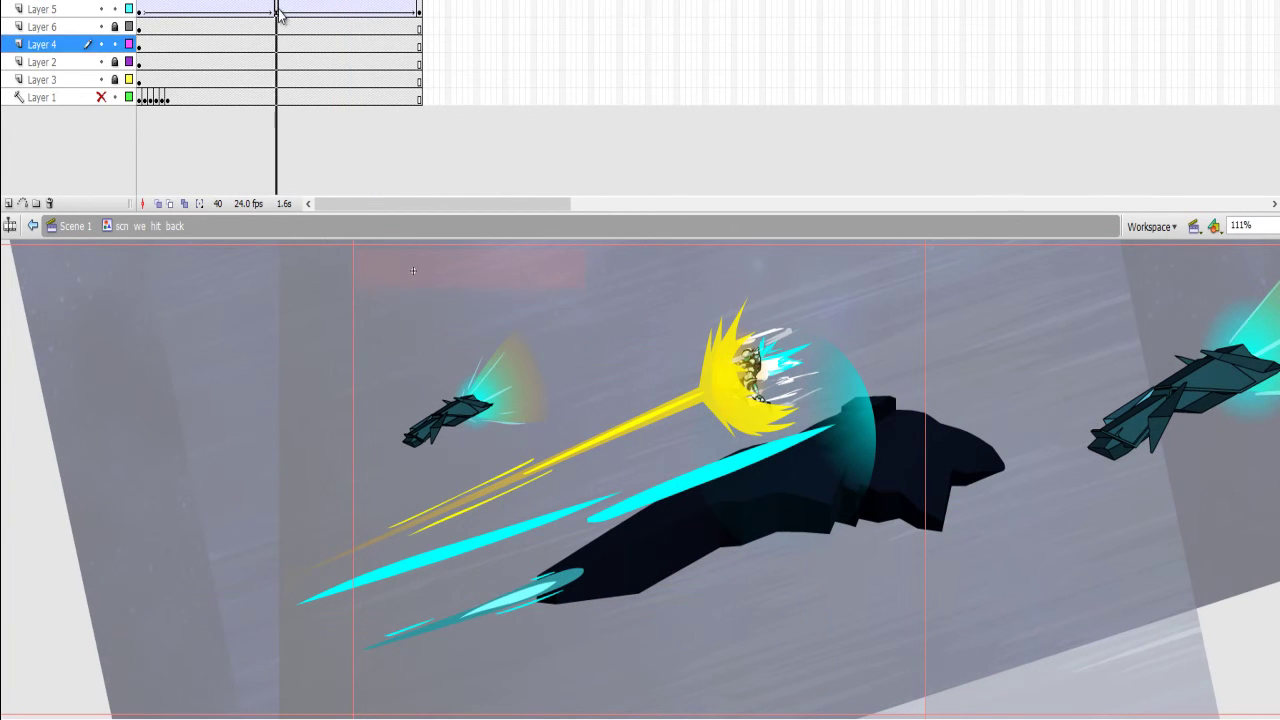
# At frame 25, open the nested 'scn we hit back-cp' symbol, play it, and step back up
pyautogui.click(276, 9)
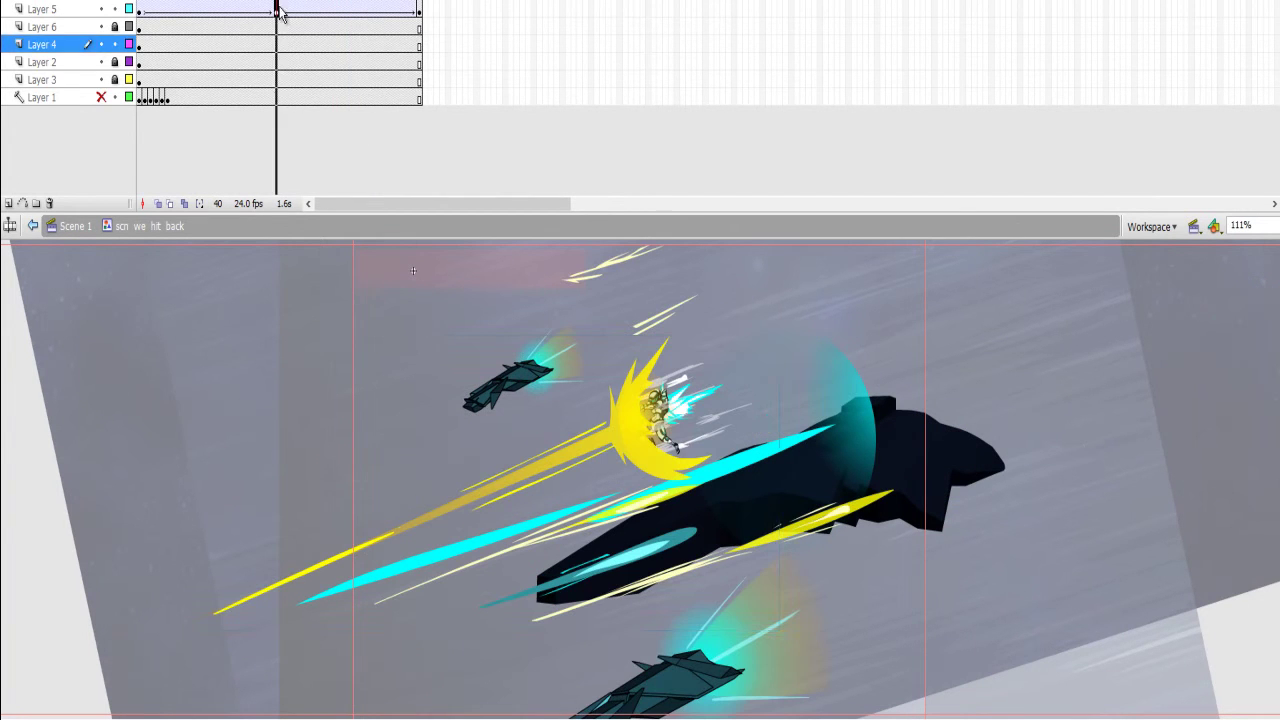
pyautogui.doubleClick(670, 412)
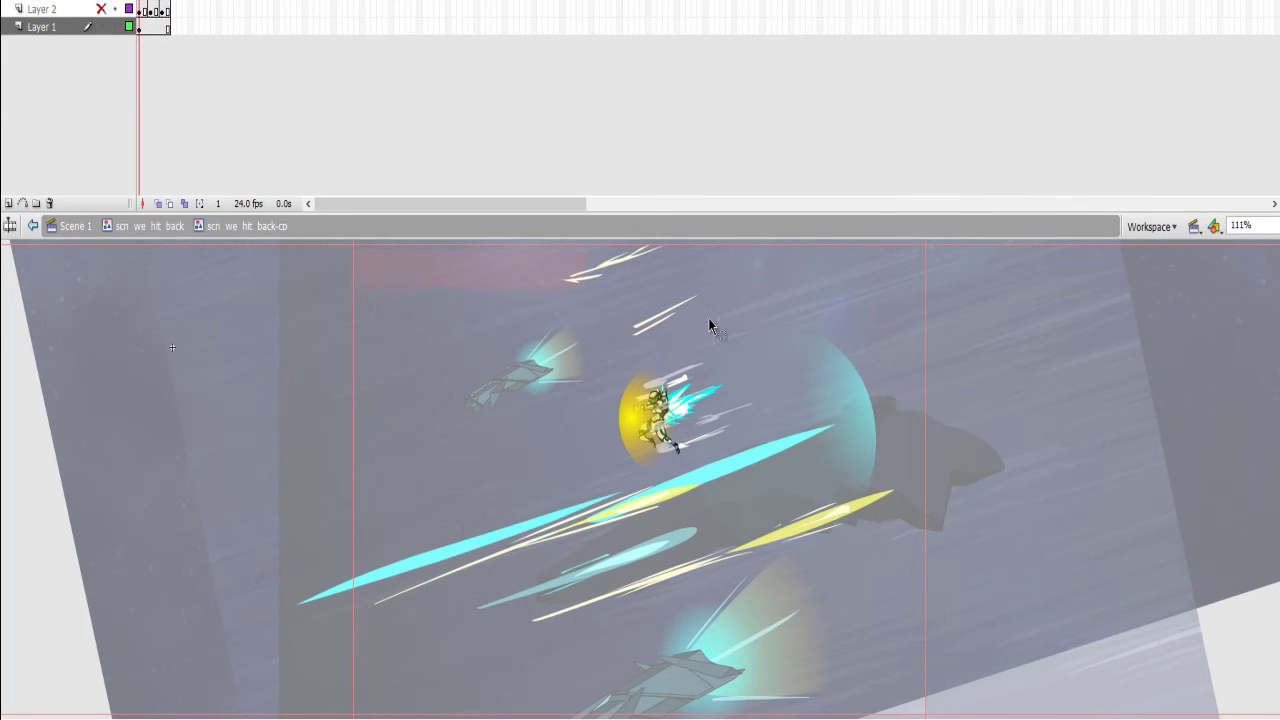
pyautogui.press('Return')
pyautogui.click(148, 226)
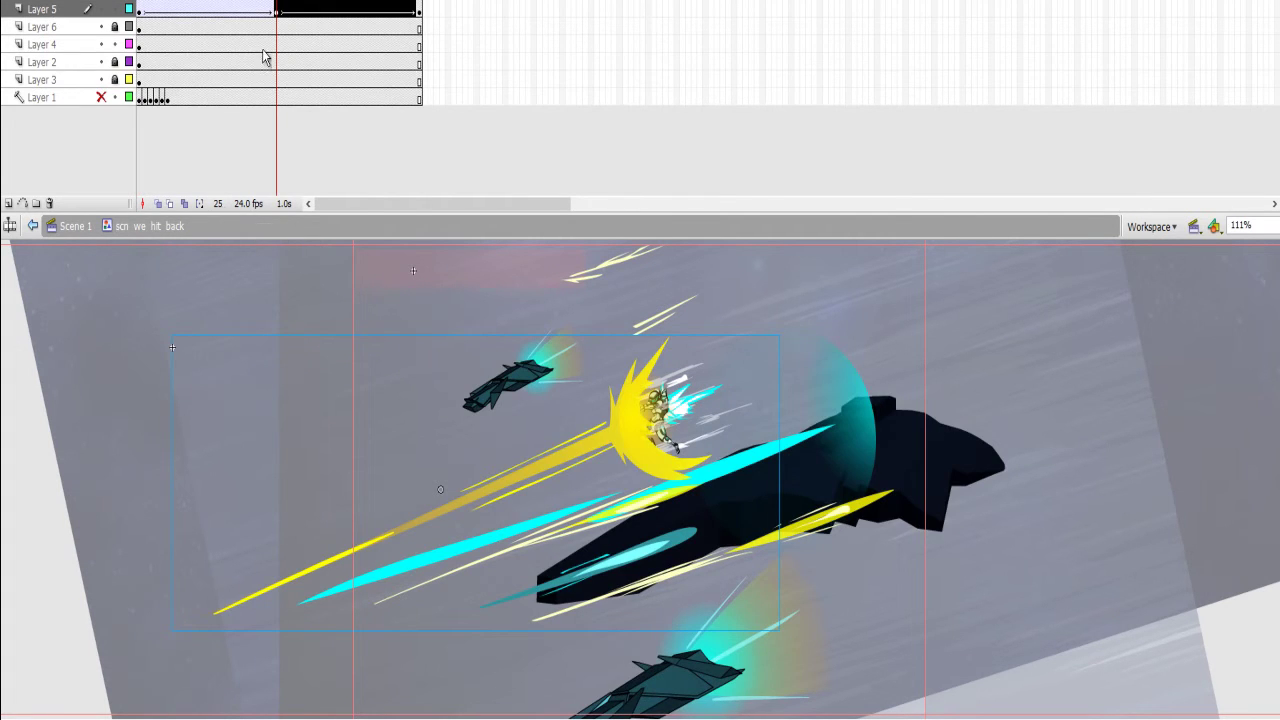
# Replay from frame 1, set Layers 6, 2 and 3 to outline view, then return to Scene 1
pyautogui.click(140, 44)
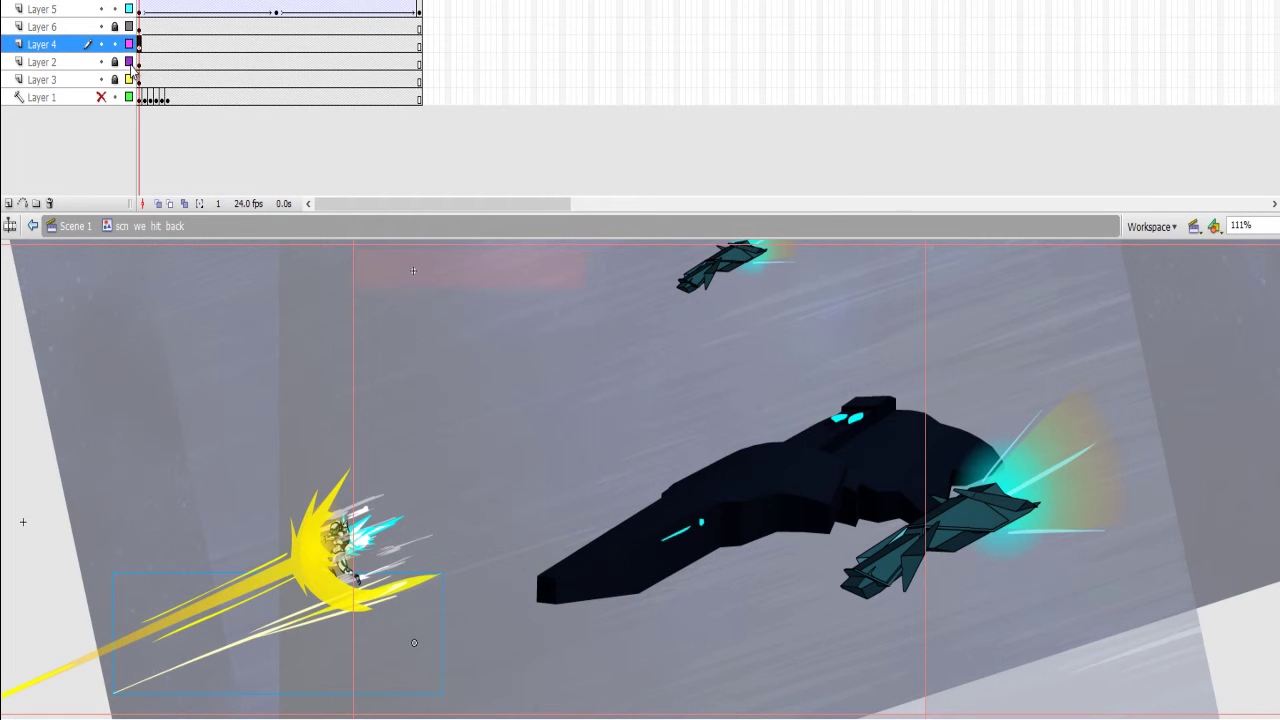
pyautogui.press('Return')
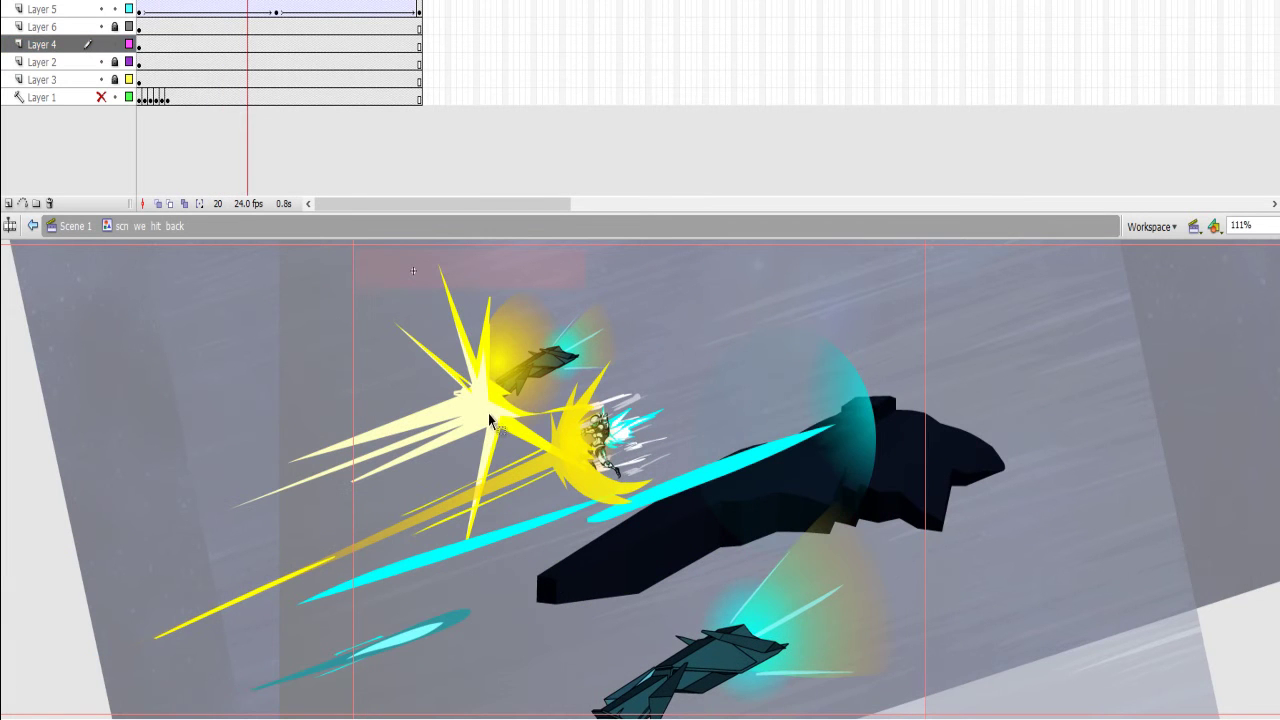
pyautogui.click(133, 45)
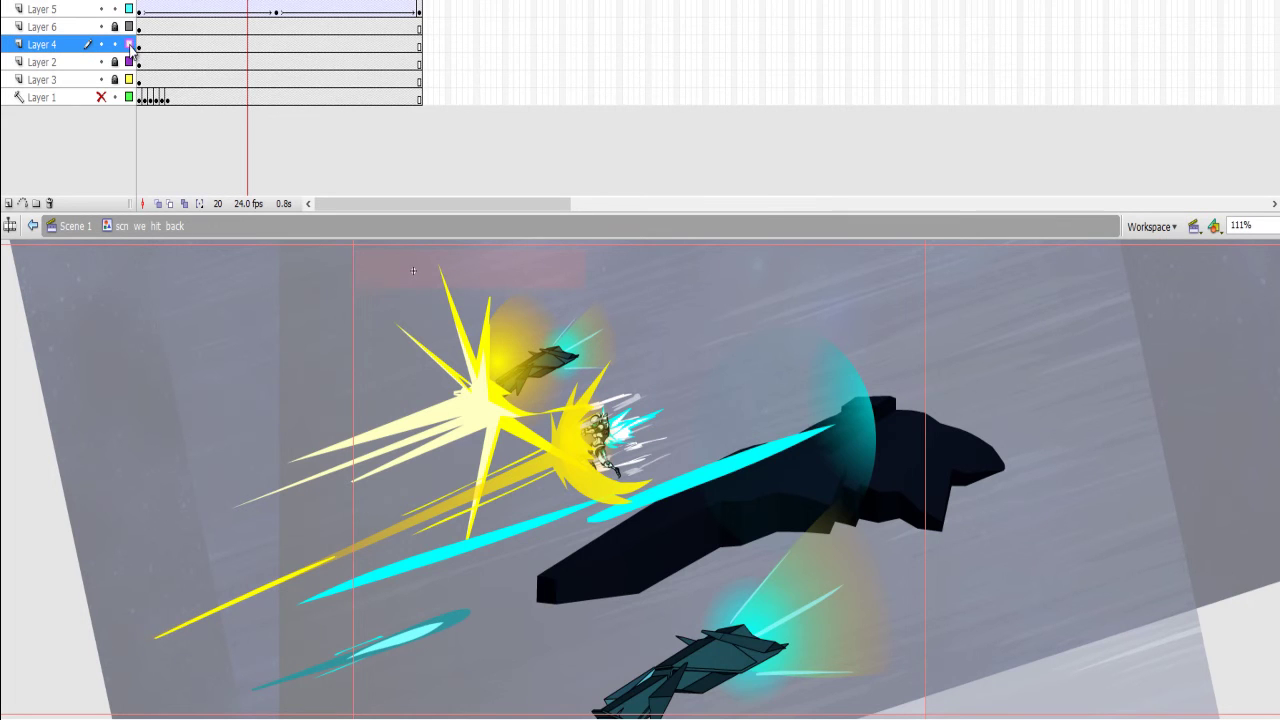
pyautogui.click(130, 28)
pyautogui.click(130, 62)
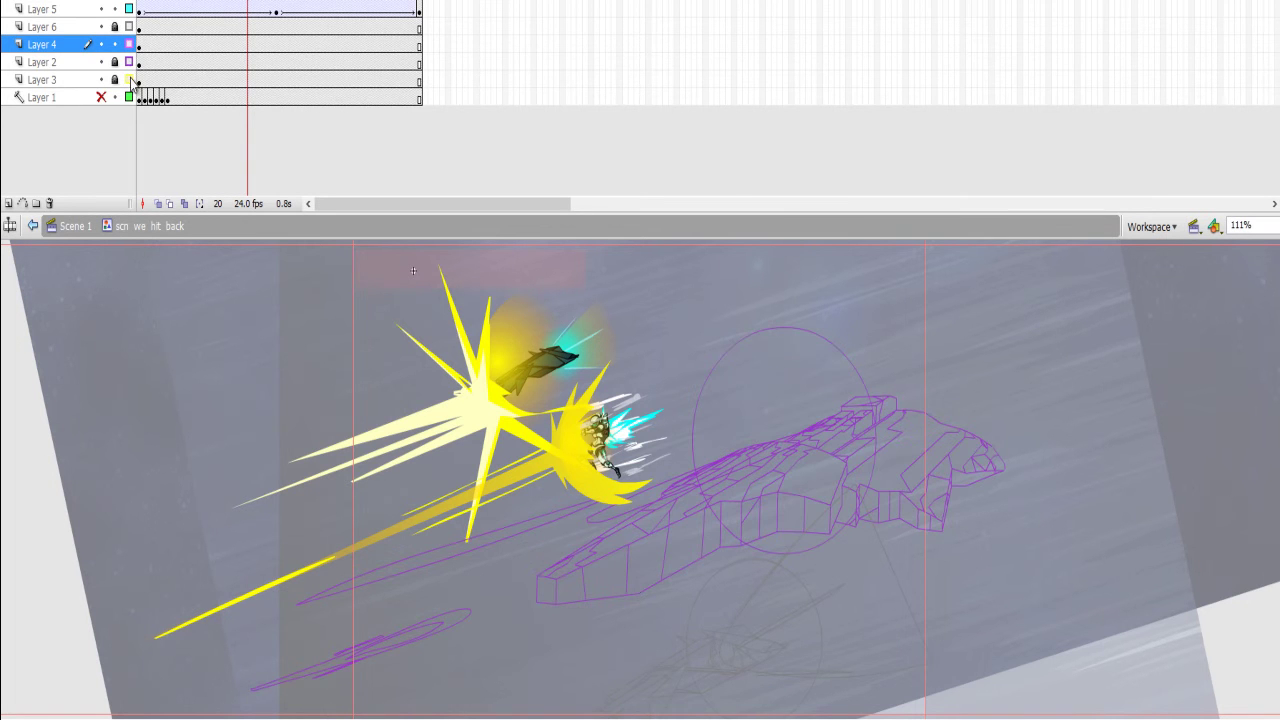
pyautogui.click(131, 80)
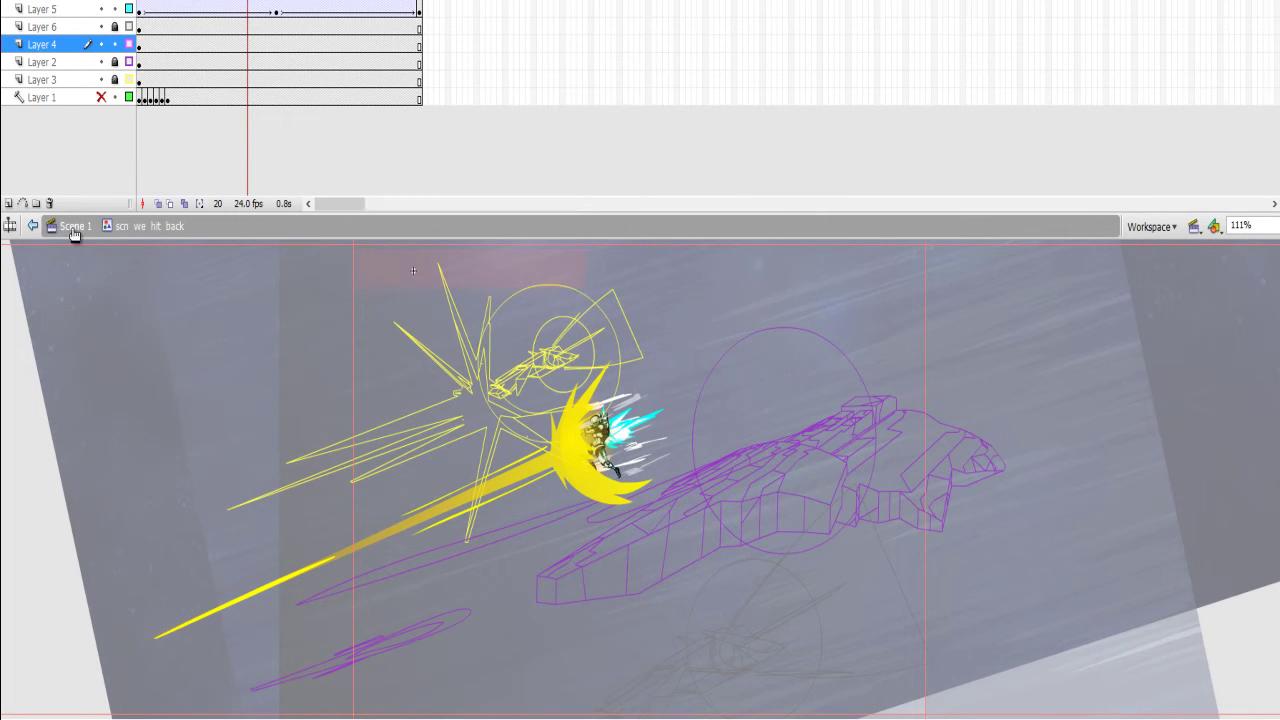
pyautogui.click(80, 227)
# Play Scene 1 from frame 1529 through to the closing studio credits at frame 2690
pyautogui.press('Return')
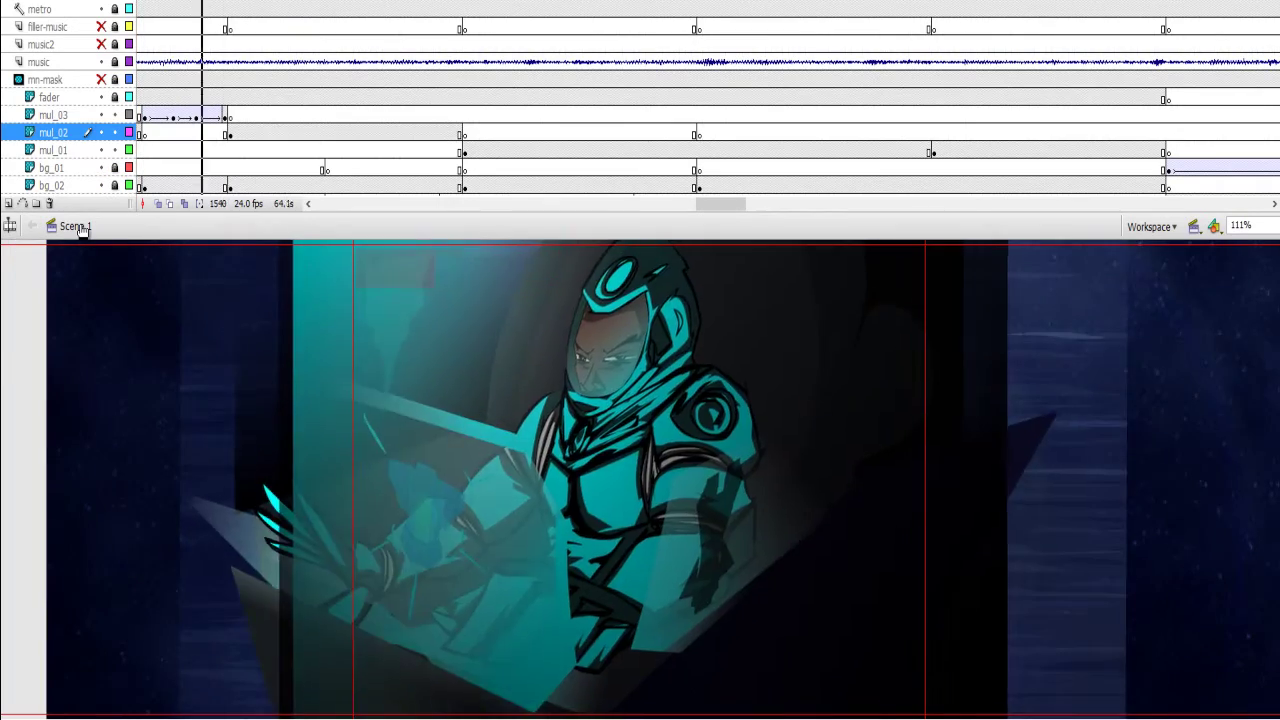